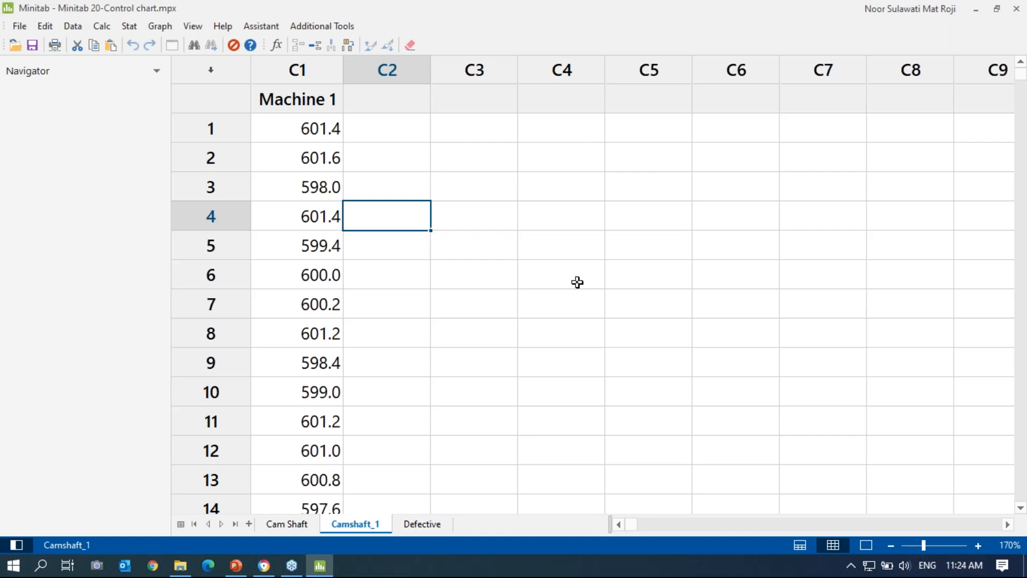
Step: Name worksheet column C2 'subgroup'
left_click(369, 95)
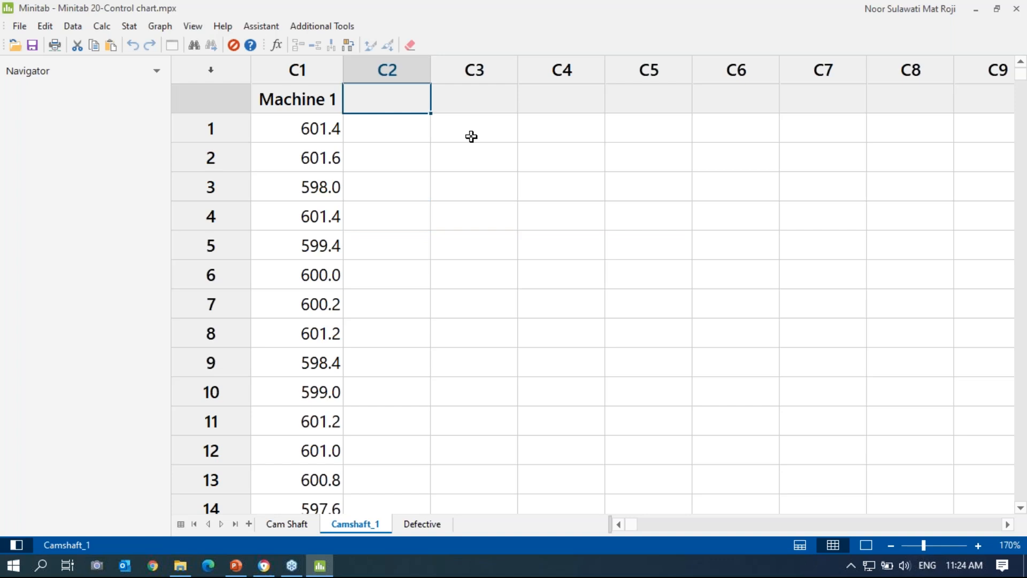
type("subgrou")
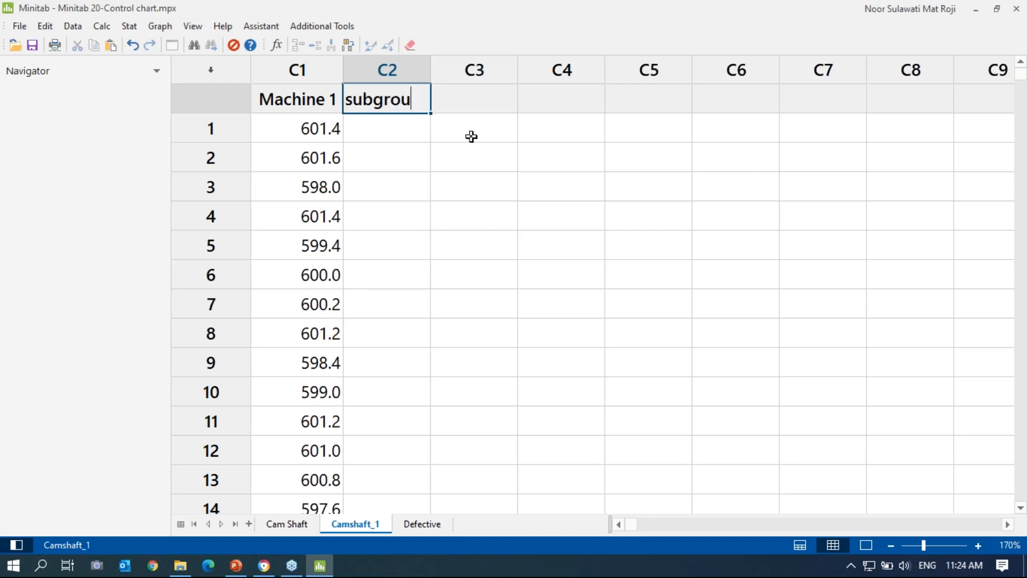
type("p")
left_click_drag(517, 177, 476, 156)
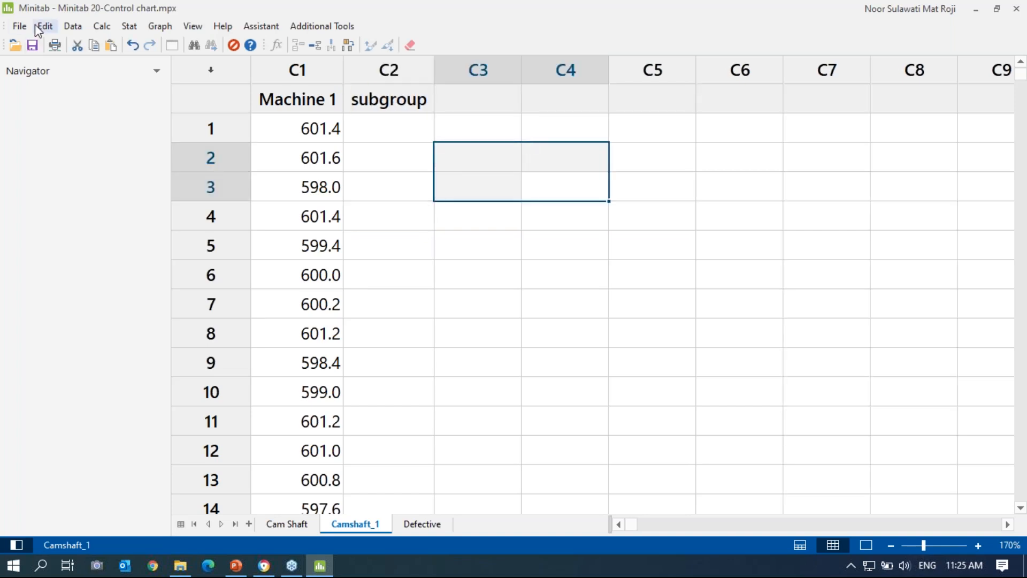
Step: Fill C2 with subgroup numbers 1 to 20 using Simple Set of Numbers, each listed 5 times
left_click(102, 28)
mouse_move(145, 116)
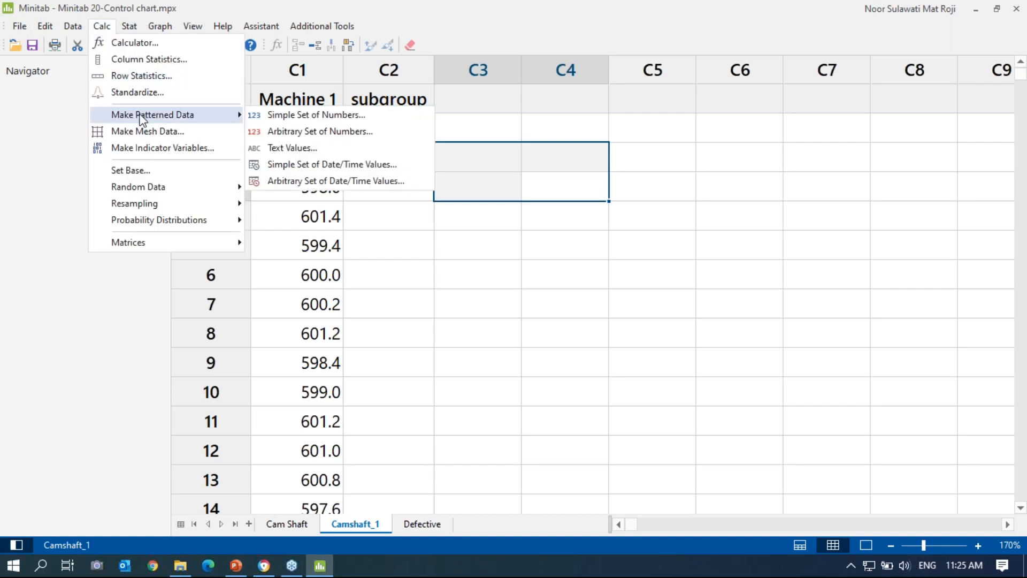
left_click(281, 118)
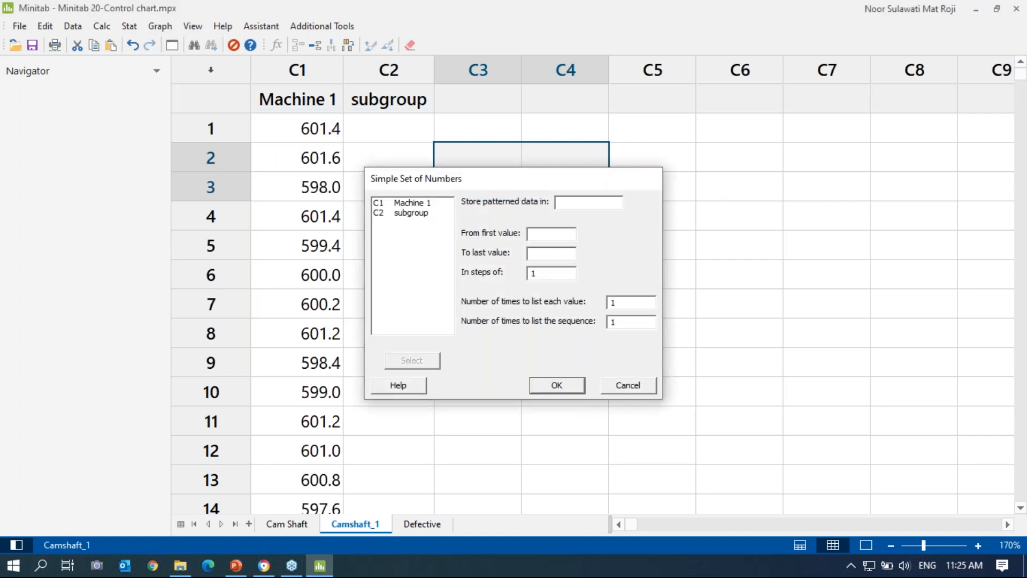
left_click(651, 178)
left_click(102, 27)
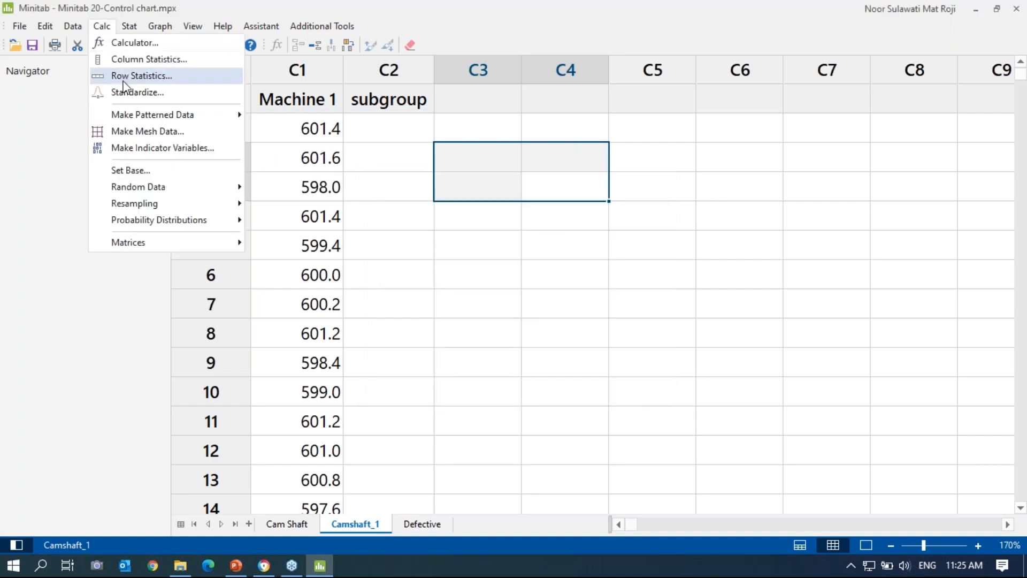
mouse_move(142, 119)
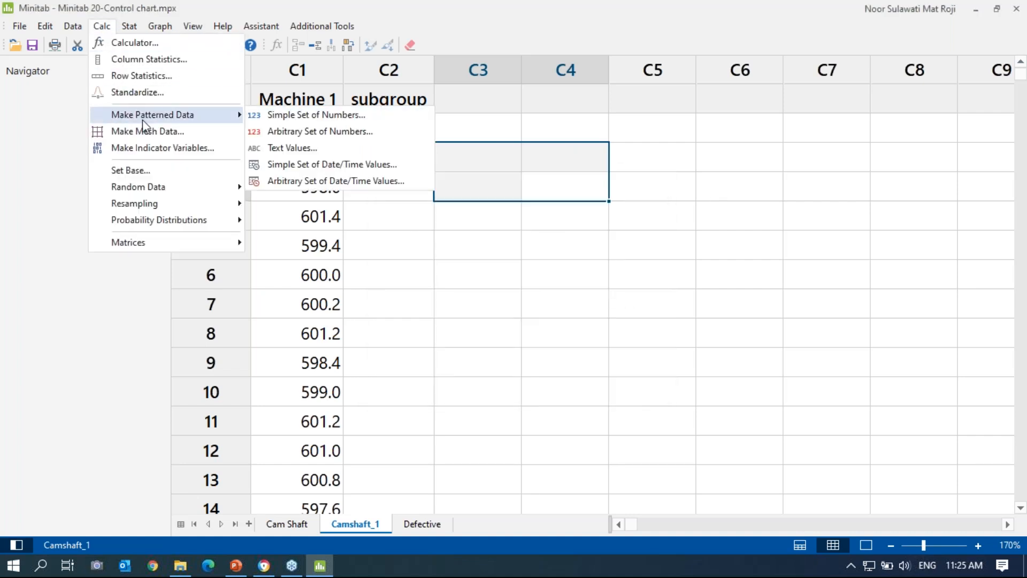
left_click(293, 115)
double_click(499, 204)
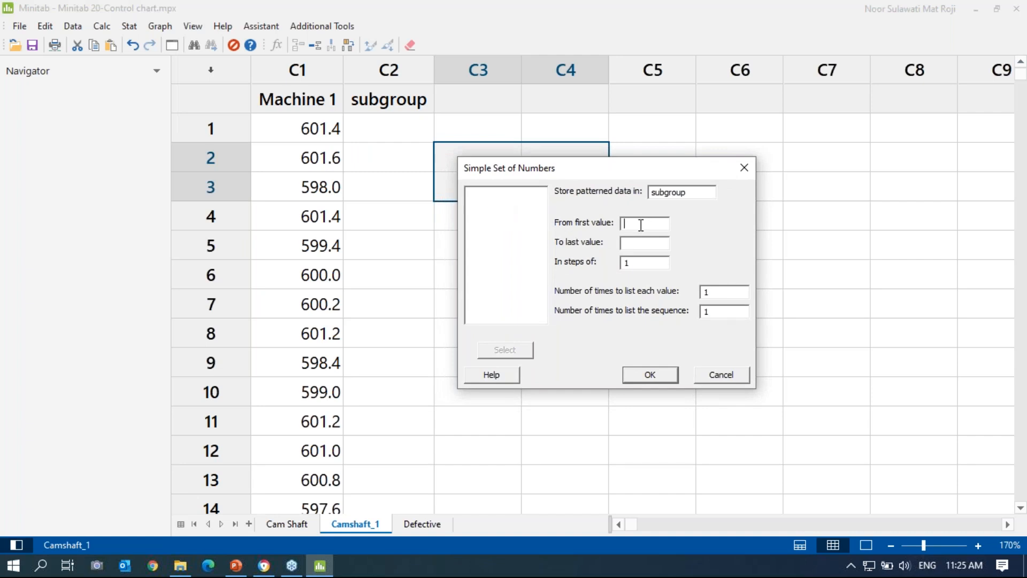
type("20")
left_click(718, 289)
type("5")
left_click(657, 377)
left_click_drag(390, 128, 401, 240)
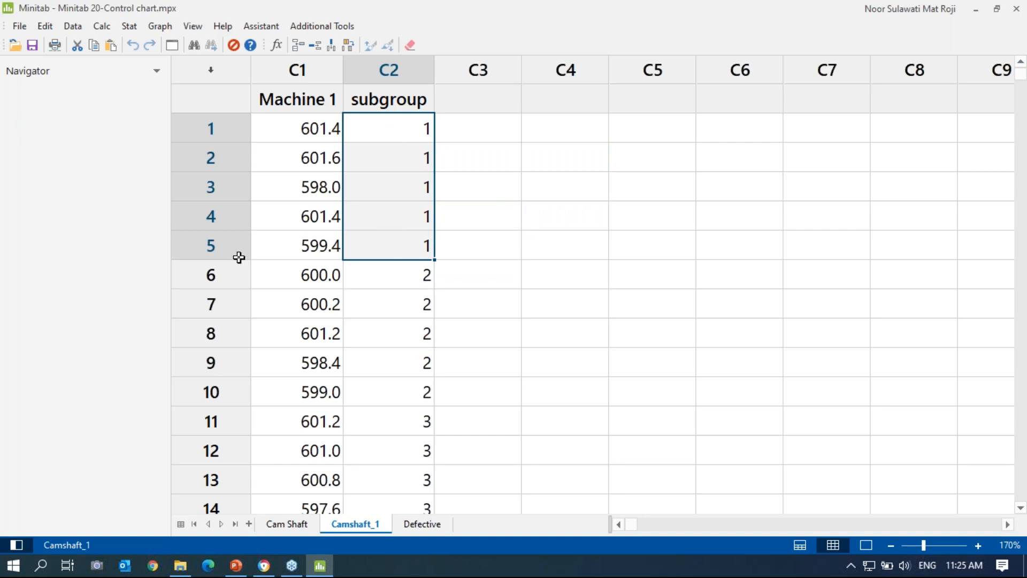
left_click(238, 256)
left_click(484, 268)
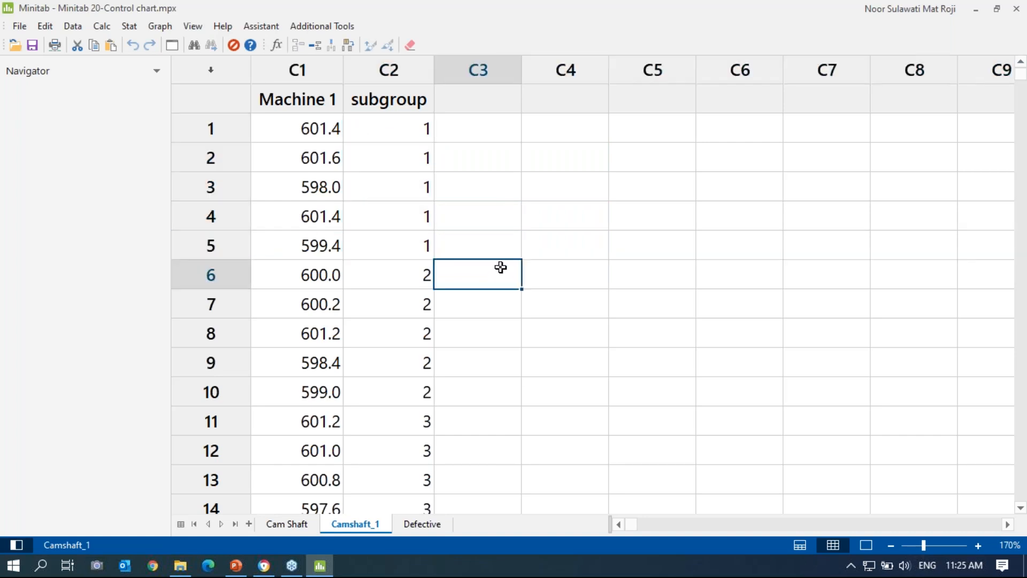
left_click(101, 27)
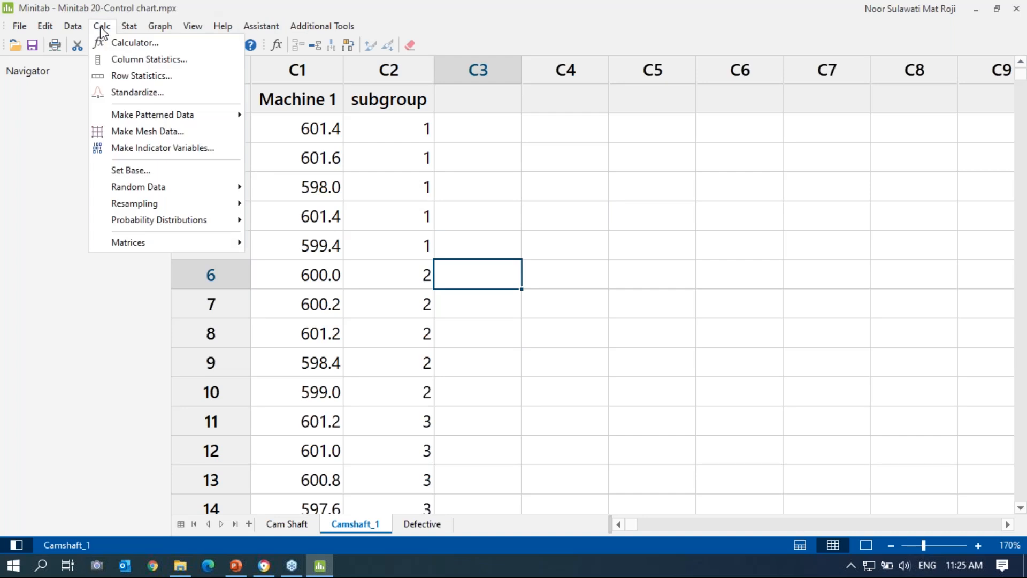
mouse_move(146, 118)
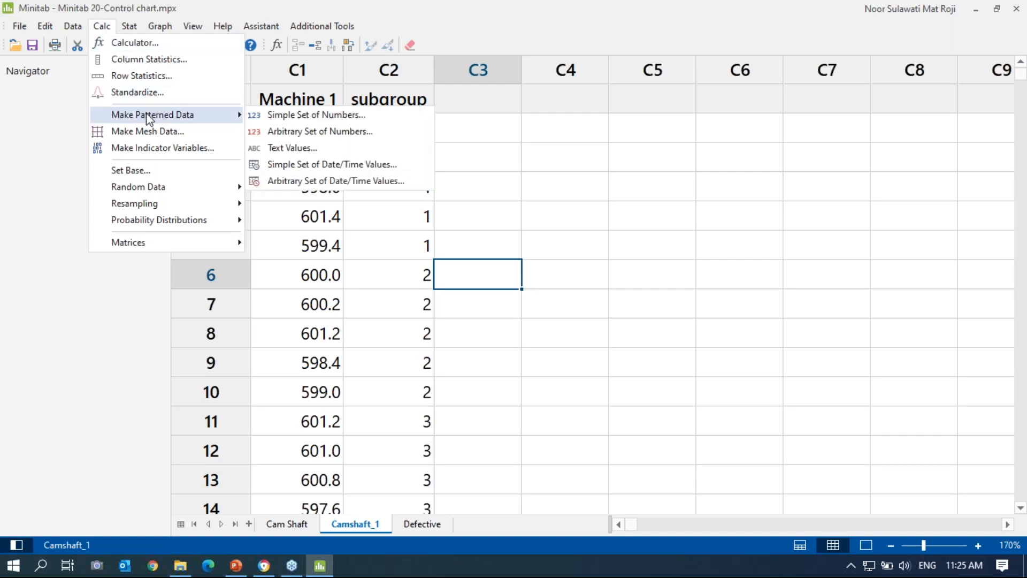
left_click(306, 118)
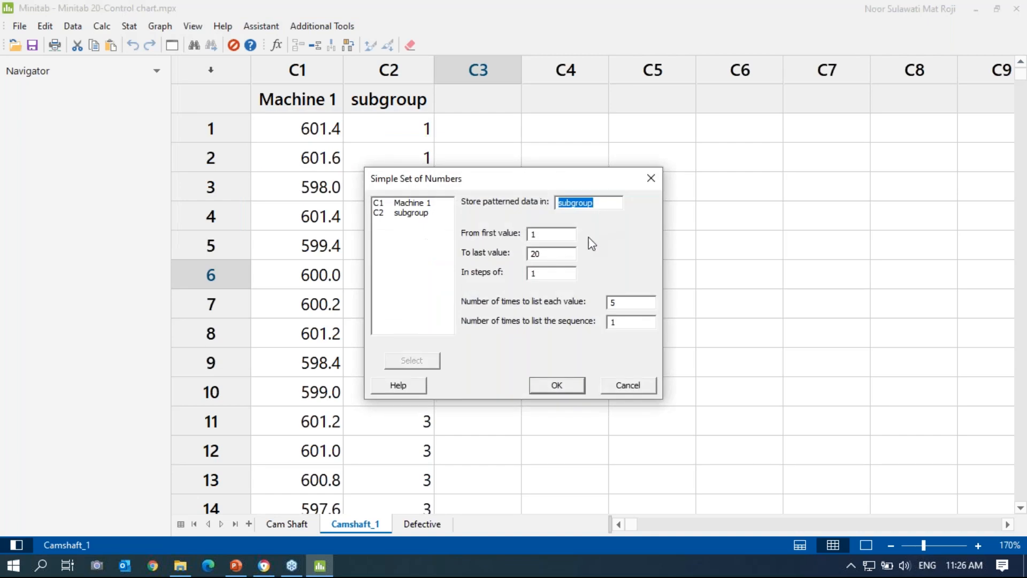
left_click(630, 390)
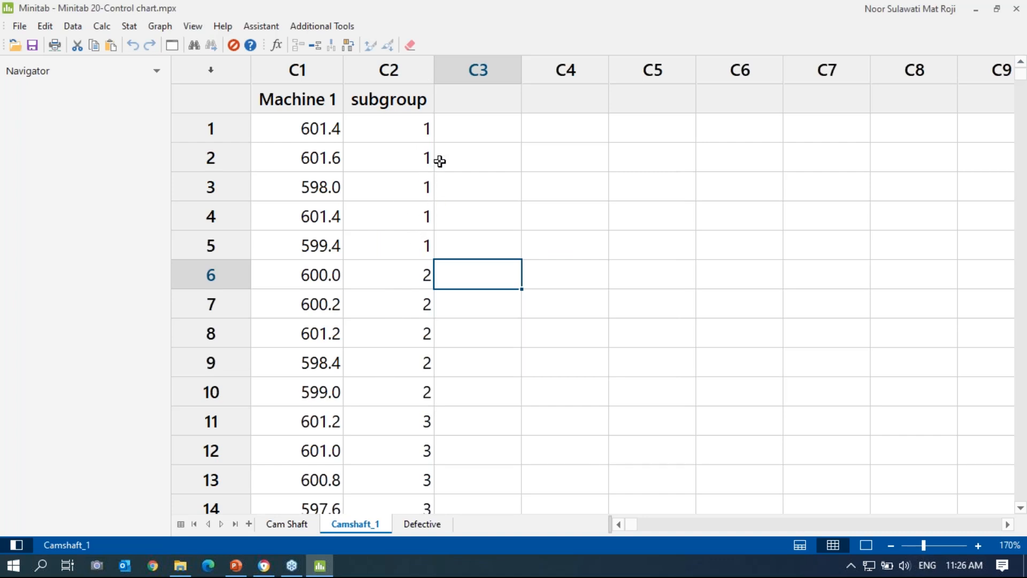
left_click(849, 242)
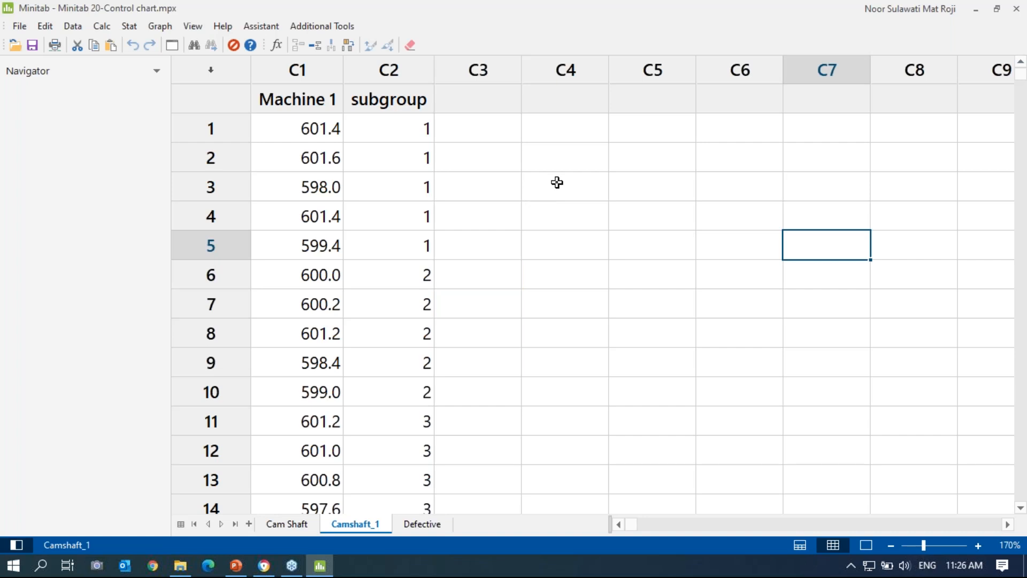
Step: Start an Xbar-R chart with all observations in one column, then switch to PowerPoint
left_click(130, 27)
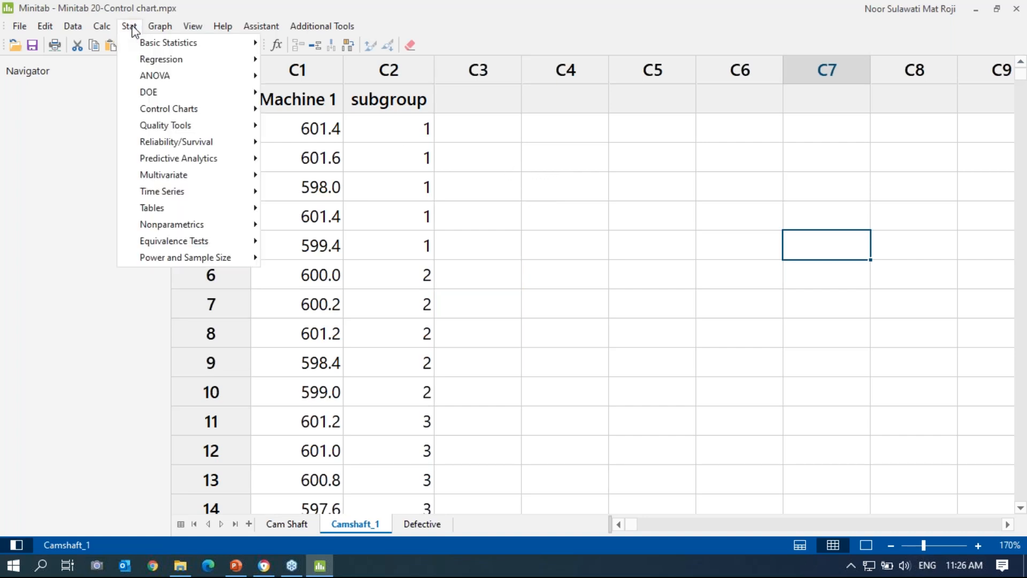
mouse_move(184, 110)
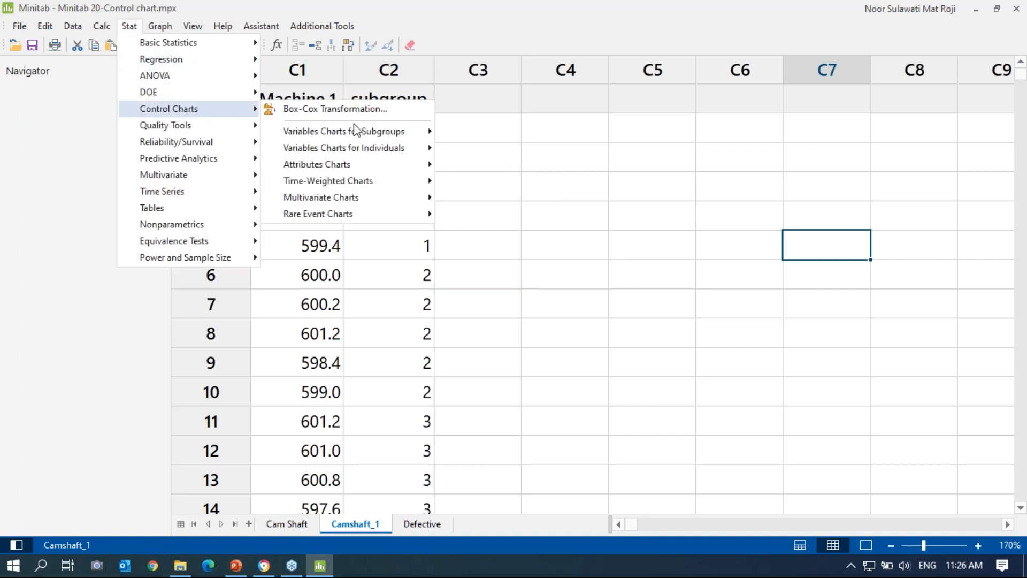
mouse_move(356, 131)
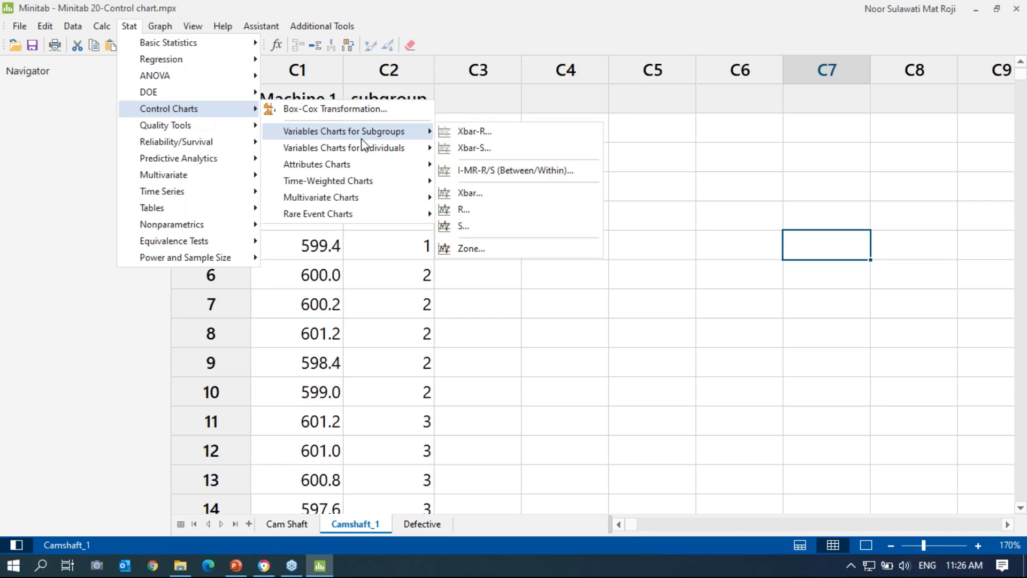
left_click(474, 134)
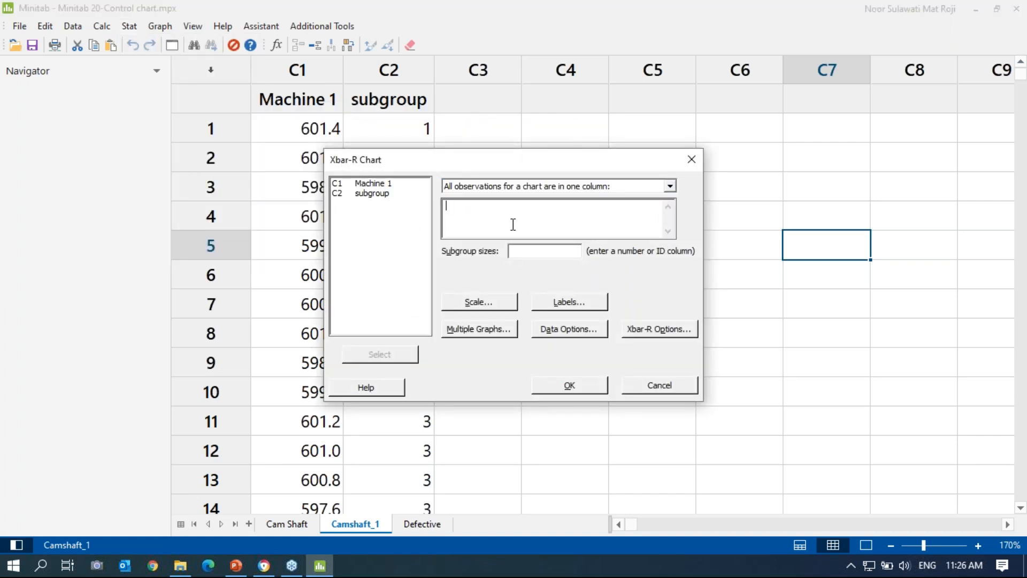
left_click_drag(550, 156, 683, 106)
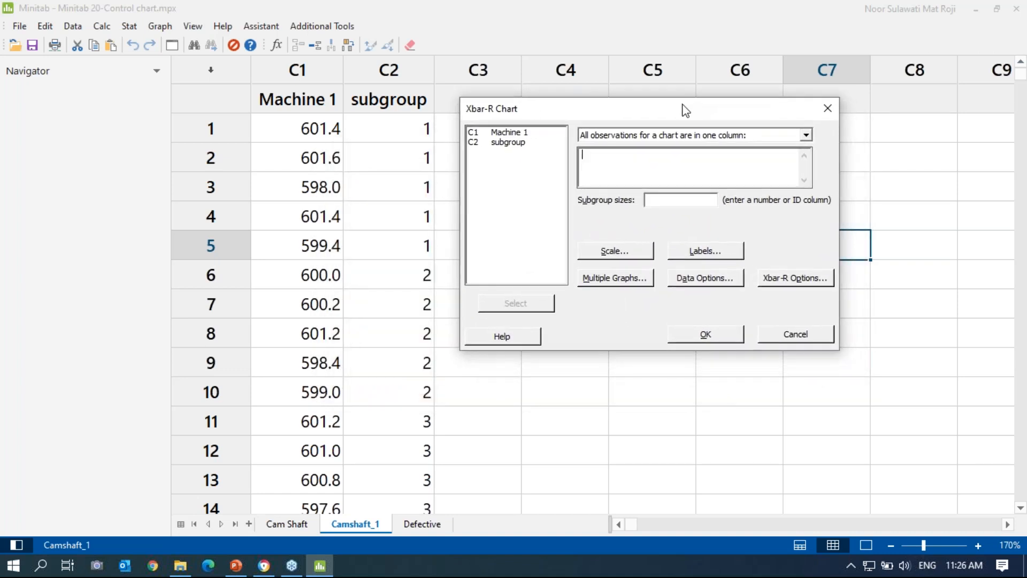
left_click(807, 134)
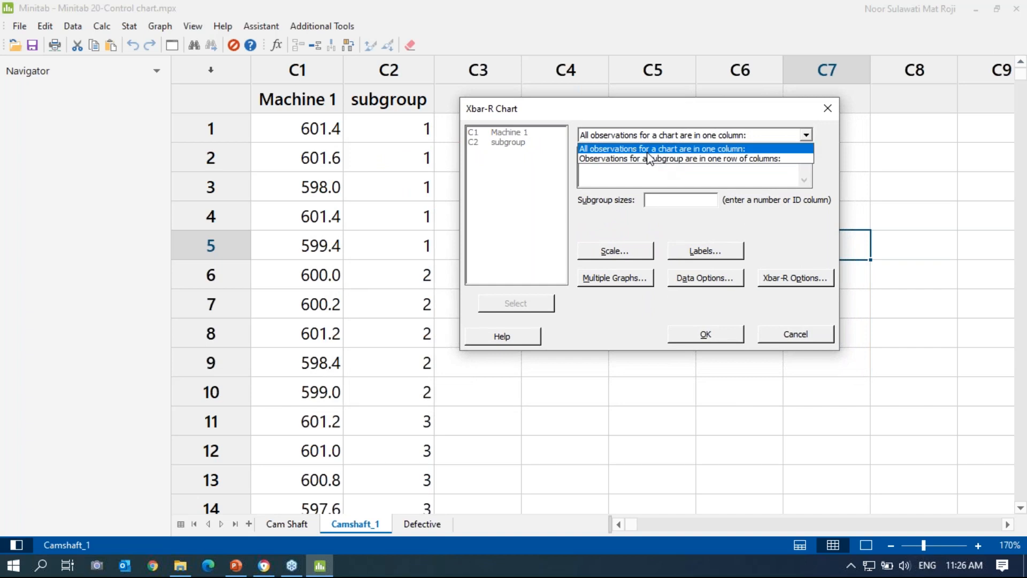
left_click(775, 149)
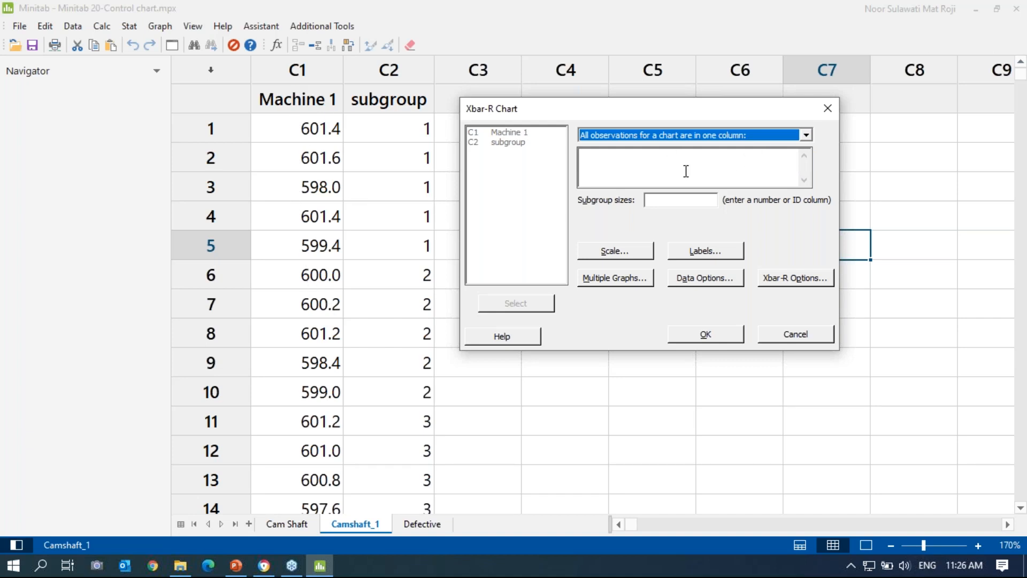
left_click(236, 565)
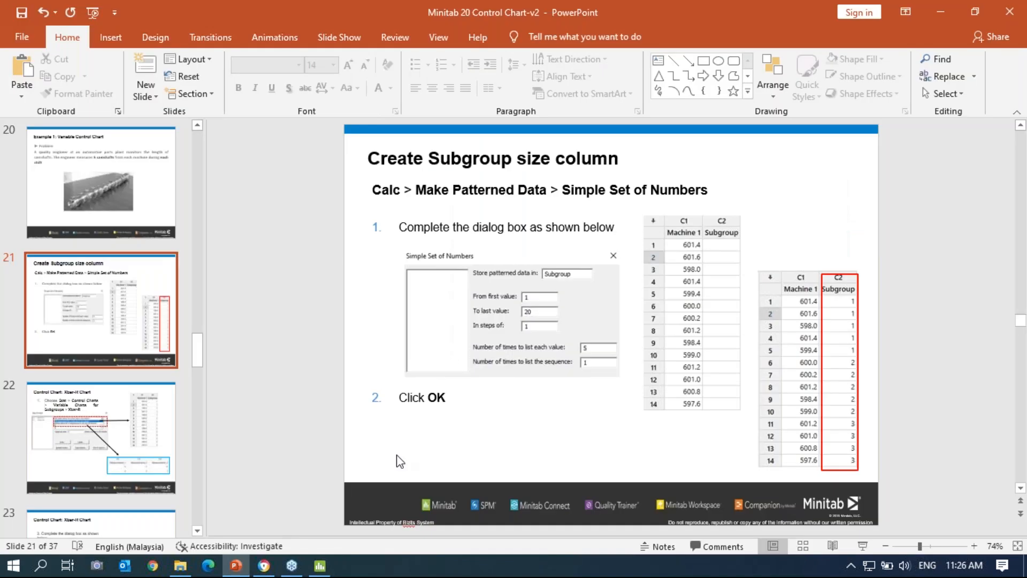
Step: Present slide 22, 'Control Chart: Xbar-R Chart', as a full-screen slideshow
scroll(765, 455, "down", 1)
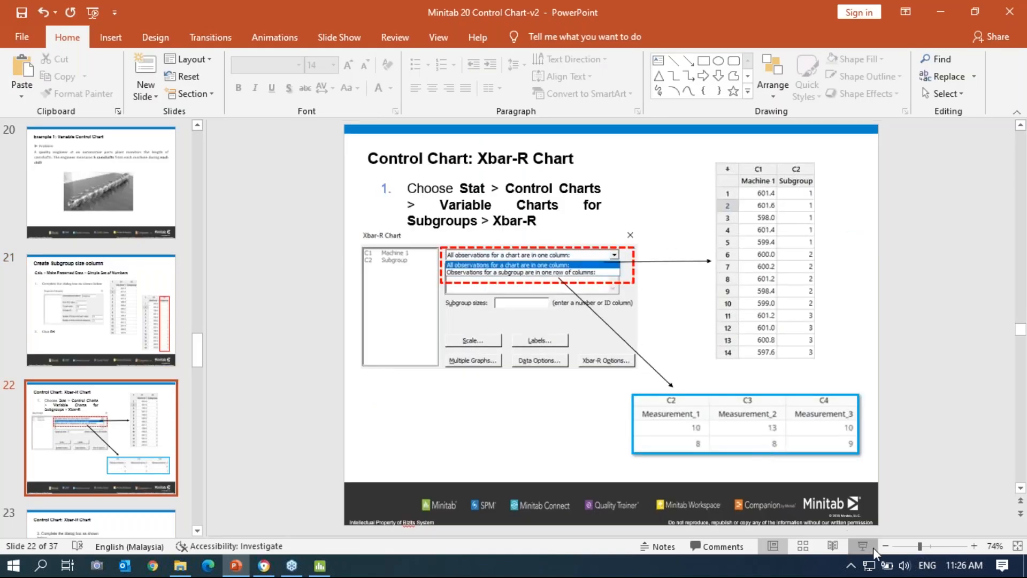
left_click(864, 547)
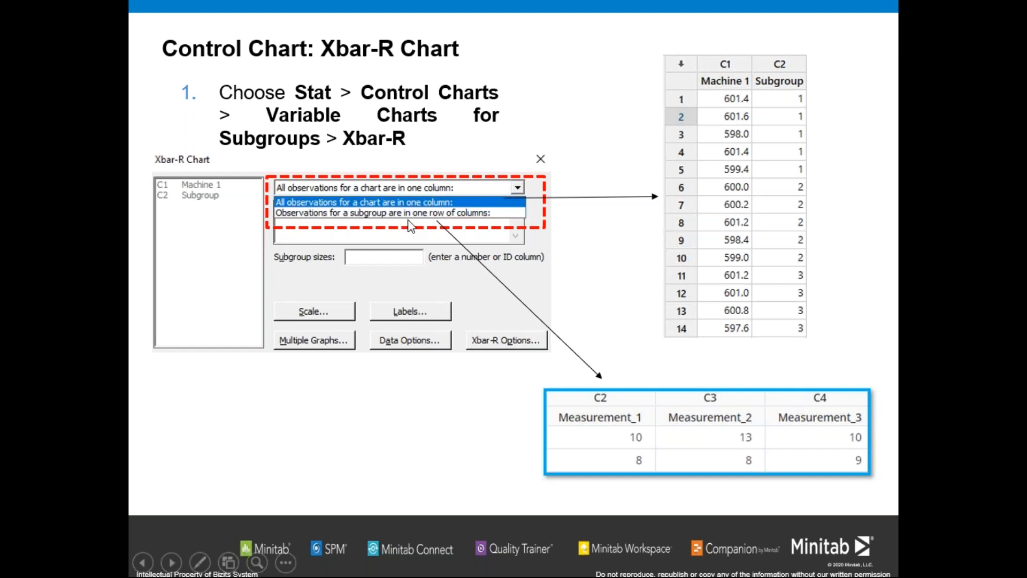
right_click(584, 149)
Step: Back in Minitab, chart C1 Machine 1 as observations with C2 subgroup as subgroup sizes
left_click(601, 401)
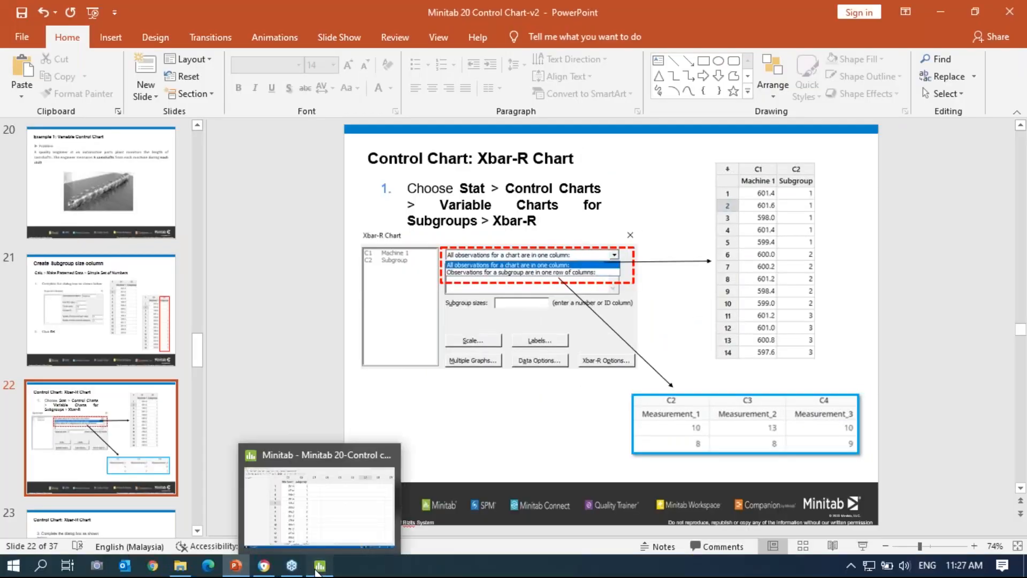
left_click(319, 566)
left_click(610, 158)
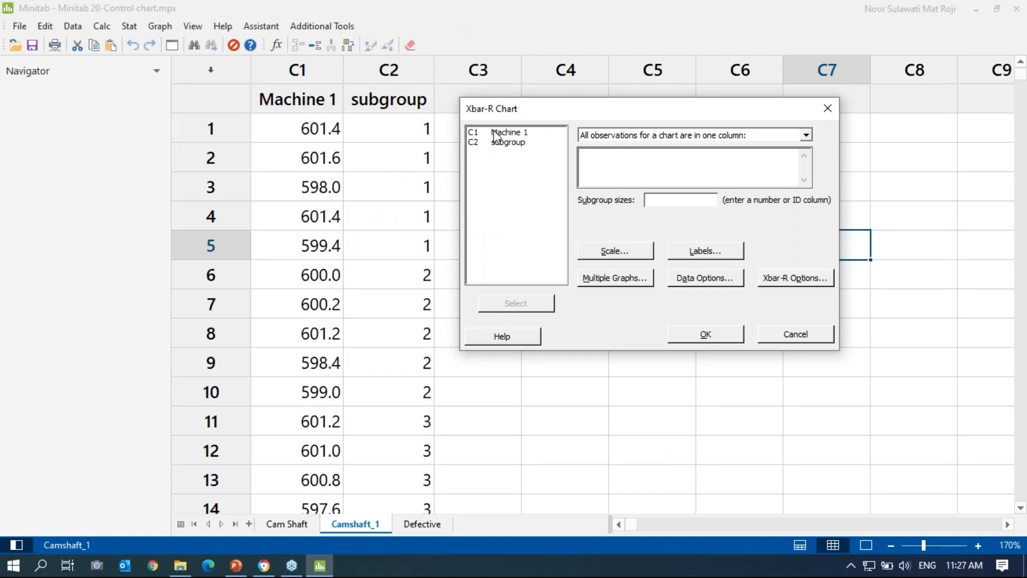
left_click(512, 133)
double_click(511, 132)
left_click(669, 201)
double_click(513, 143)
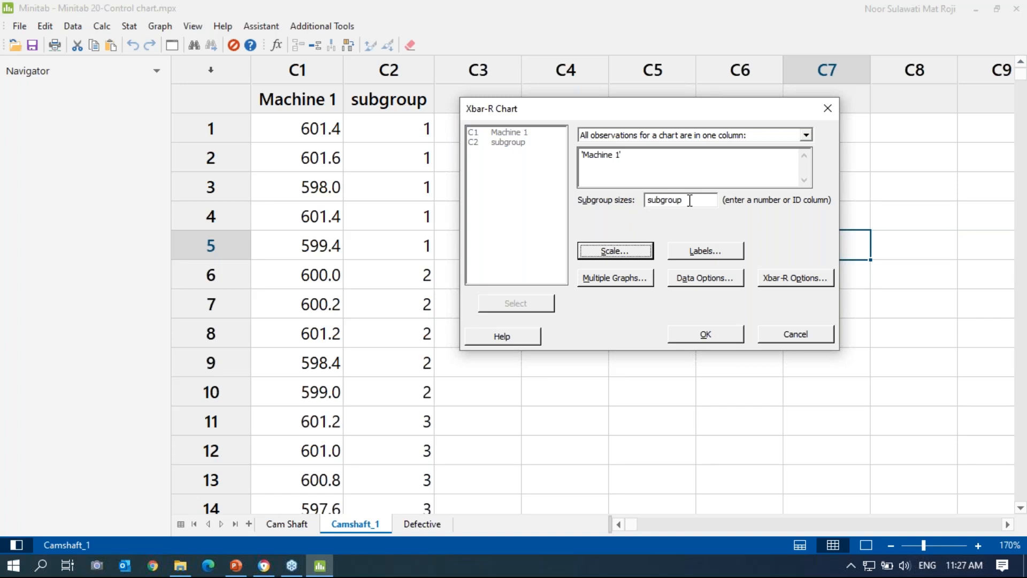
left_click(718, 337)
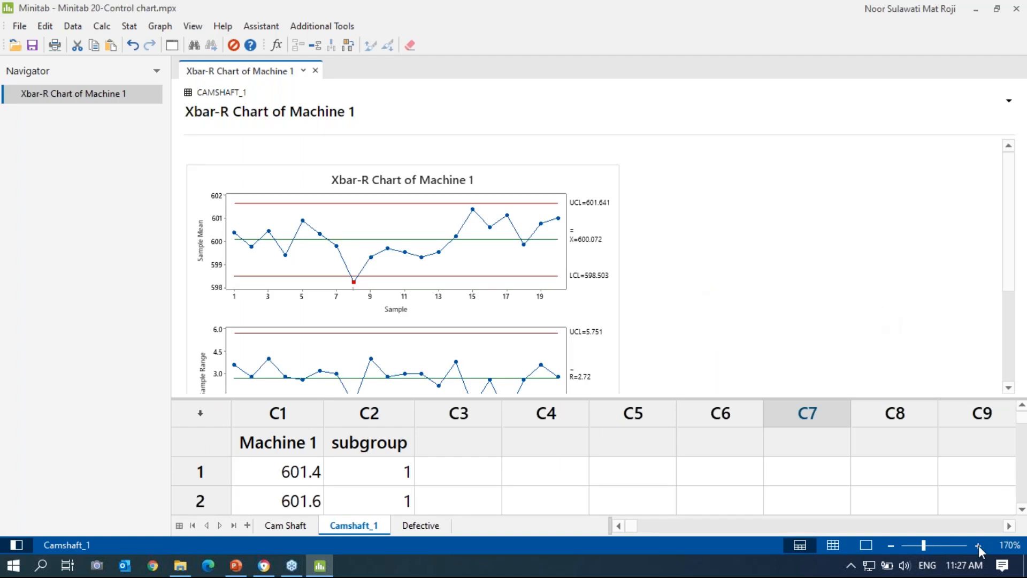
Step: Review the Xbar-R chart in output-only view, noting Test 1 failing at sample 8
left_click(978, 544)
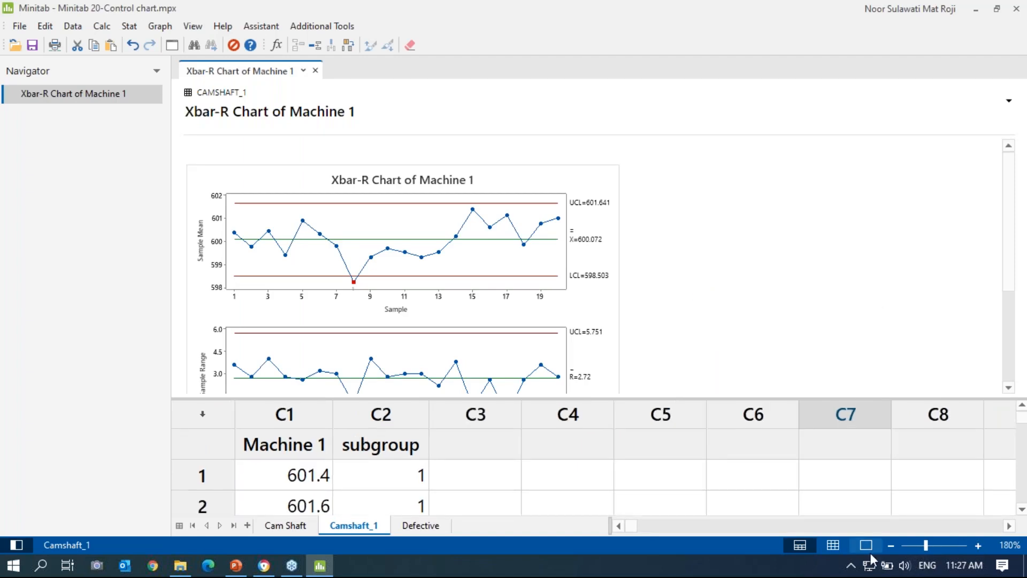
left_click(867, 545)
scroll(760, 373, "down", 1)
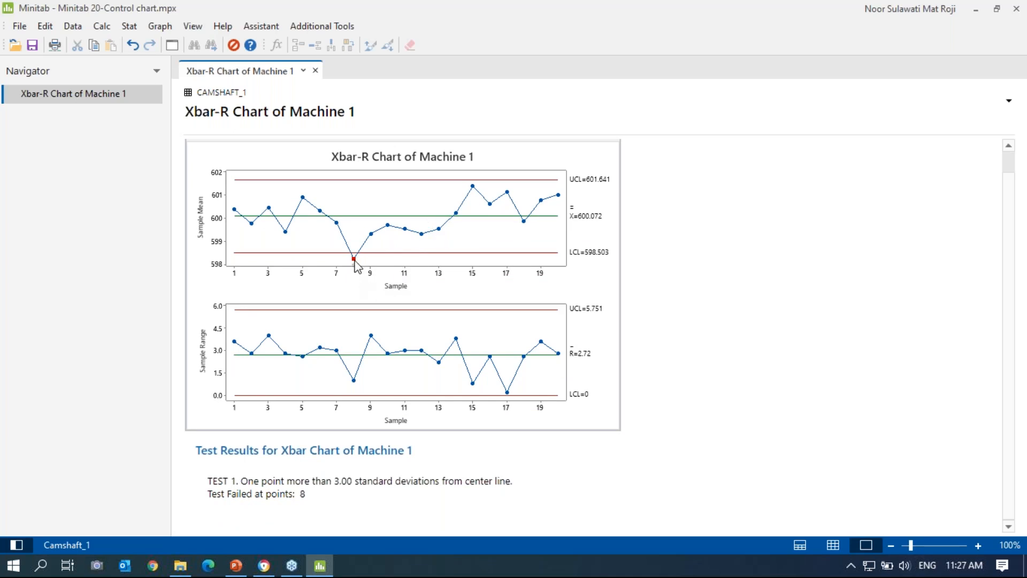
mouse_move(353, 259)
mouse_move(354, 261)
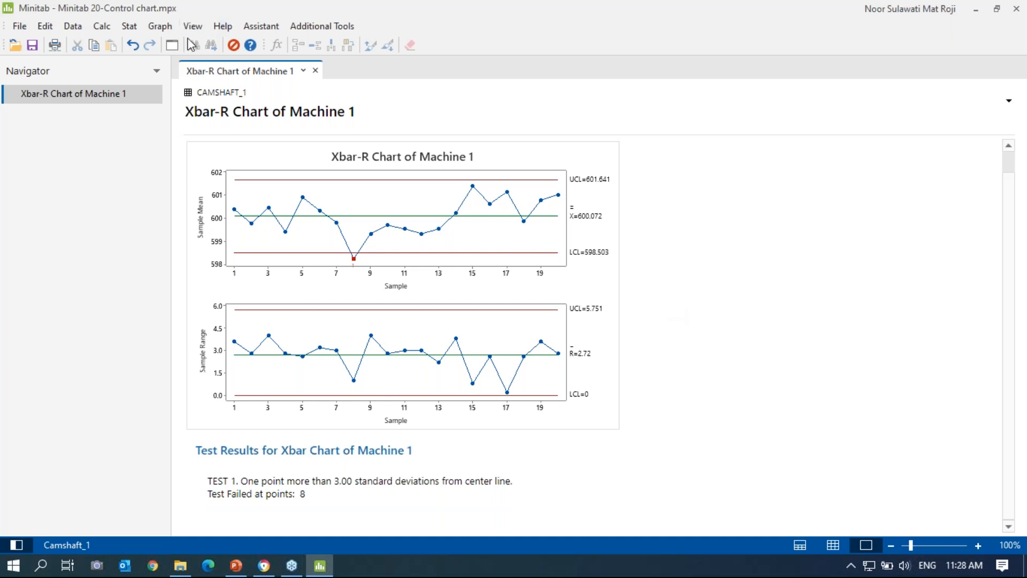
Step: Rerun the Xbar-R chart with 'Perform all tests for special causes' selected in Xbar-R Options
left_click(170, 46)
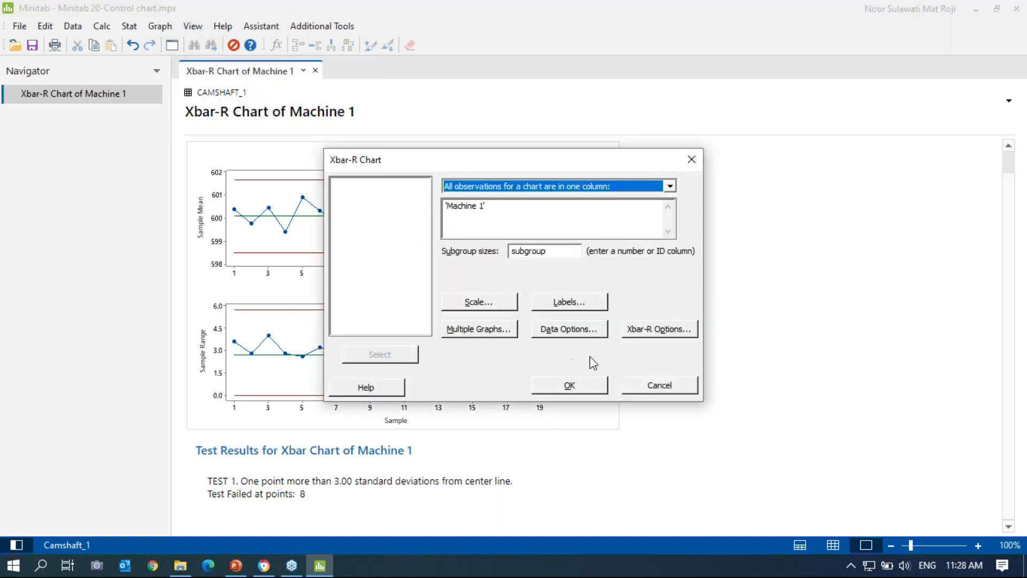
left_click(657, 330)
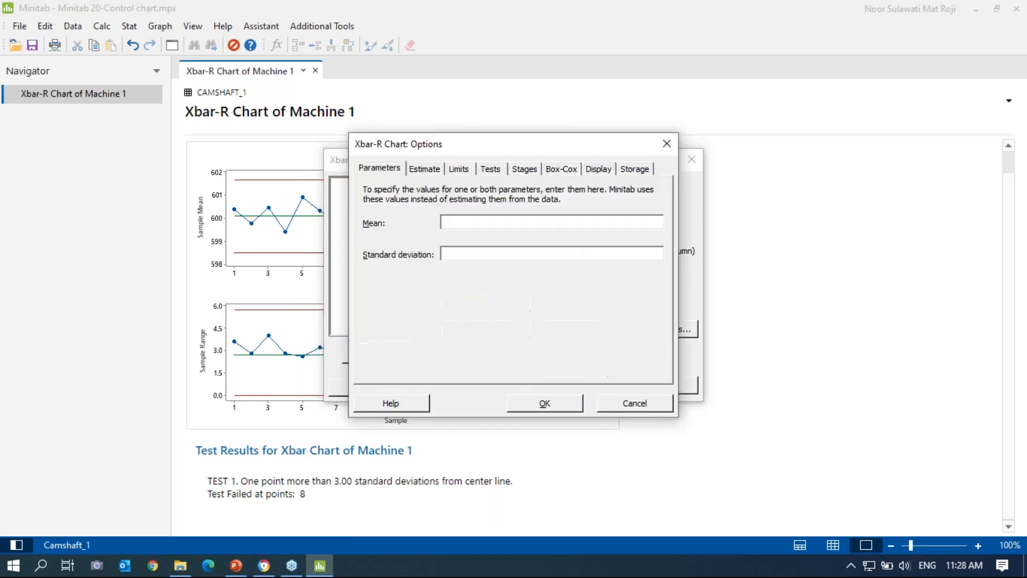
left_click(491, 169)
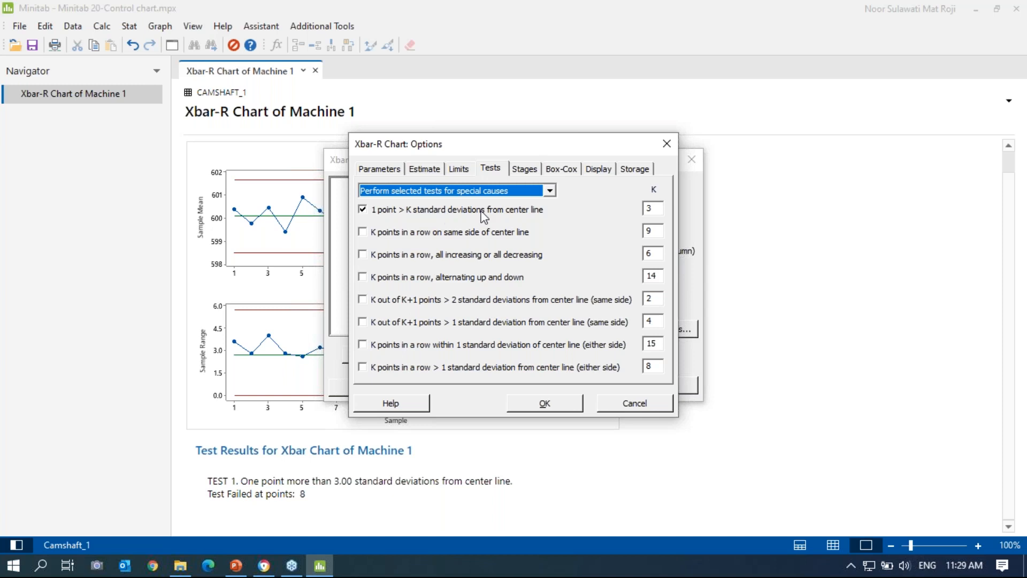
left_click(549, 191)
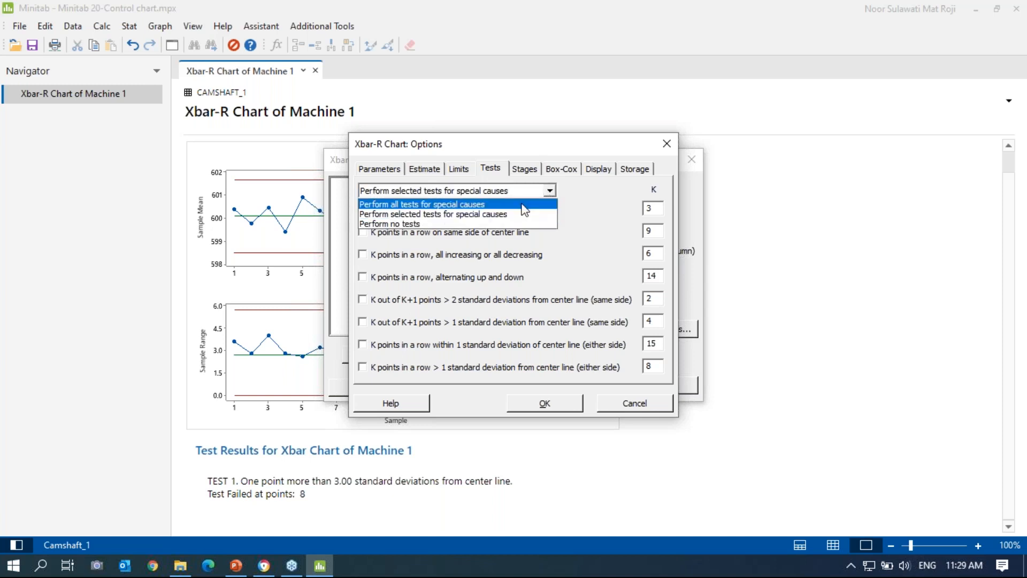
left_click(524, 205)
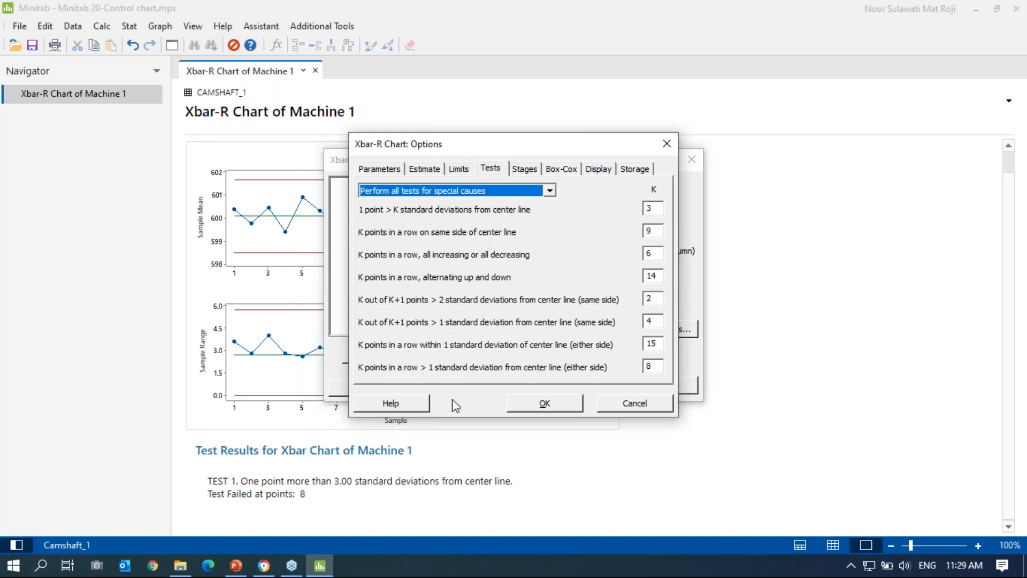
left_click(544, 405)
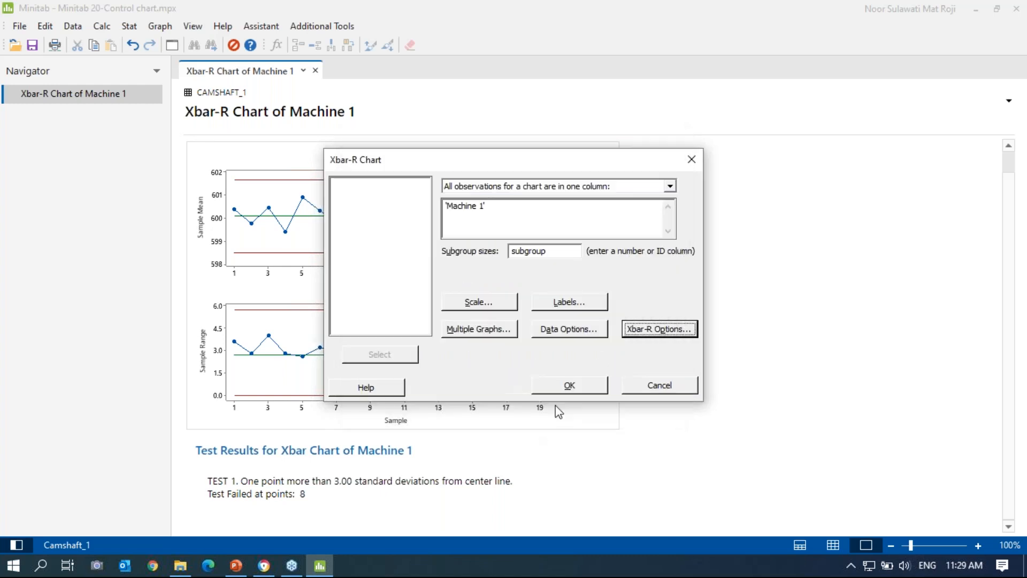
left_click(597, 389)
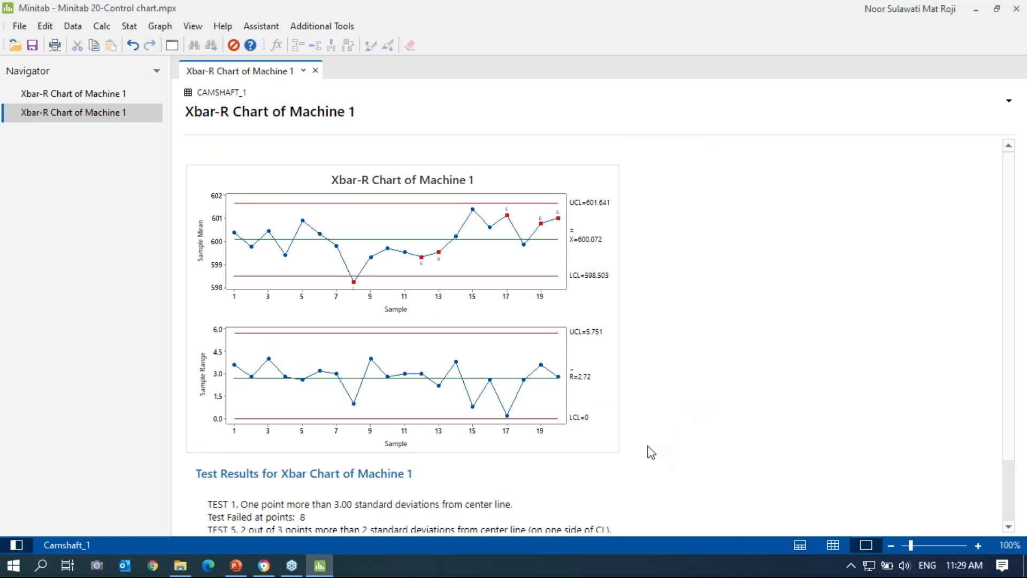
Step: Scroll through the all-tests output: Test 5 fails at 17, Test 6 at 12, 13, 19, 20
scroll(659, 465, "down", 1)
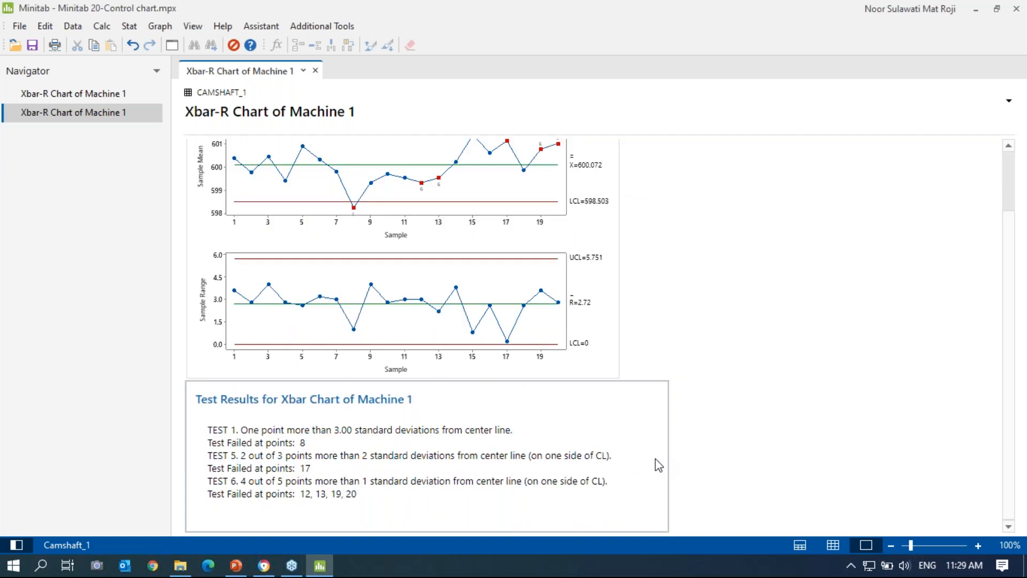
scroll(665, 436, "up", 1)
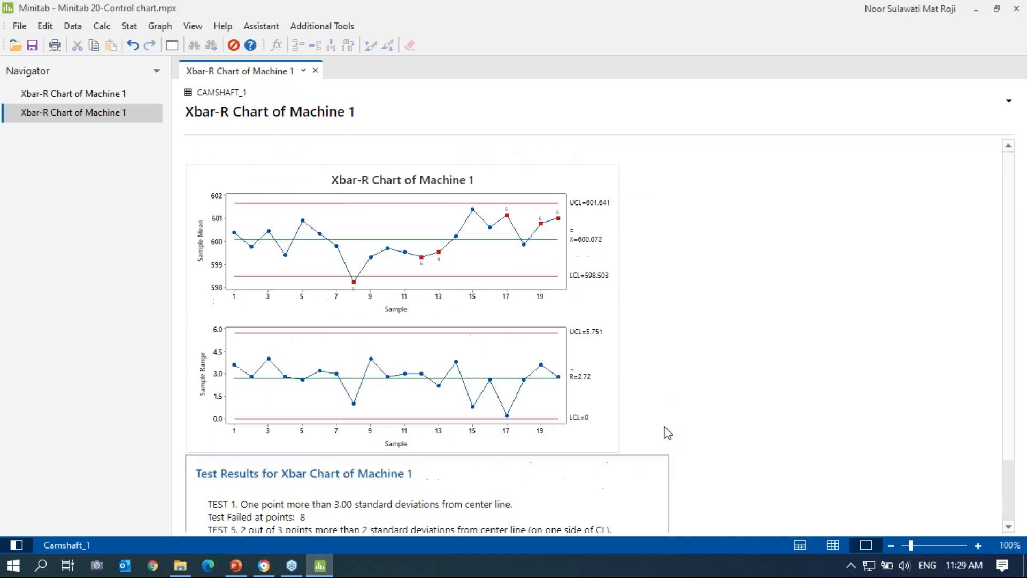
scroll(662, 430, "down", 1)
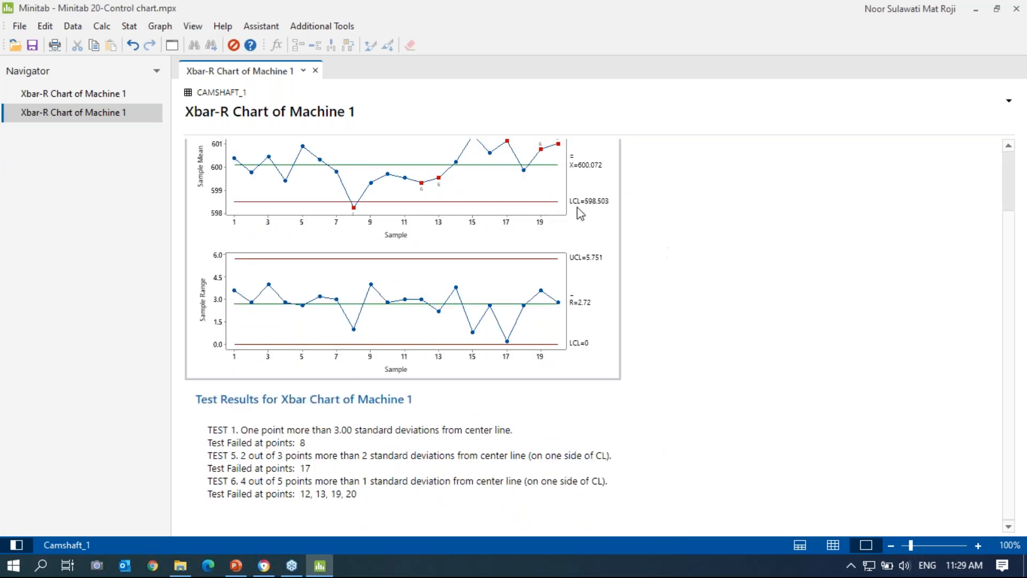
scroll(363, 475, "up", 1)
scroll(726, 485, "down", 1)
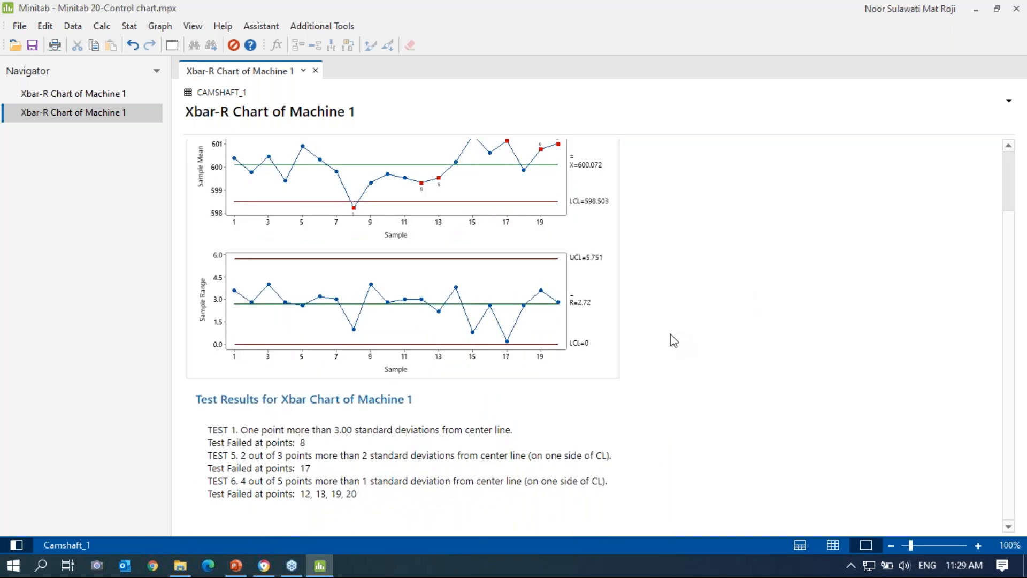
scroll(726, 368, "up", 1)
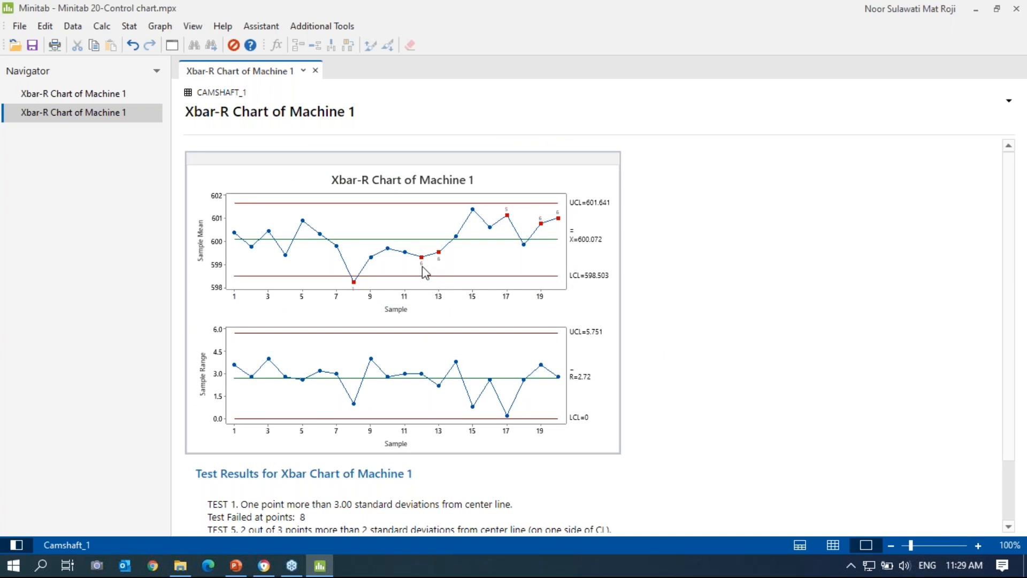
mouse_move(423, 265)
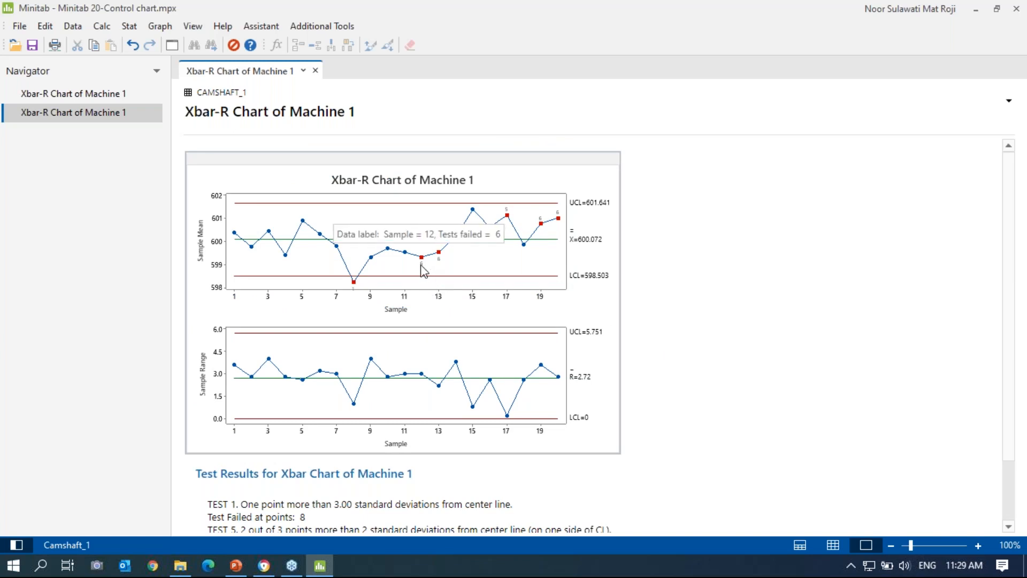
scroll(422, 274, "down", 3)
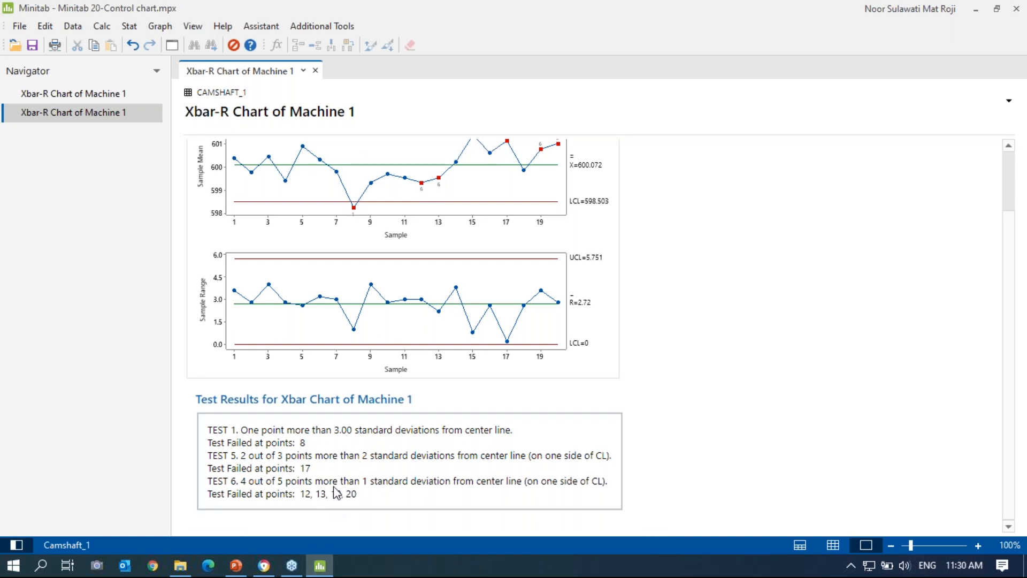
scroll(554, 156, "up", 2)
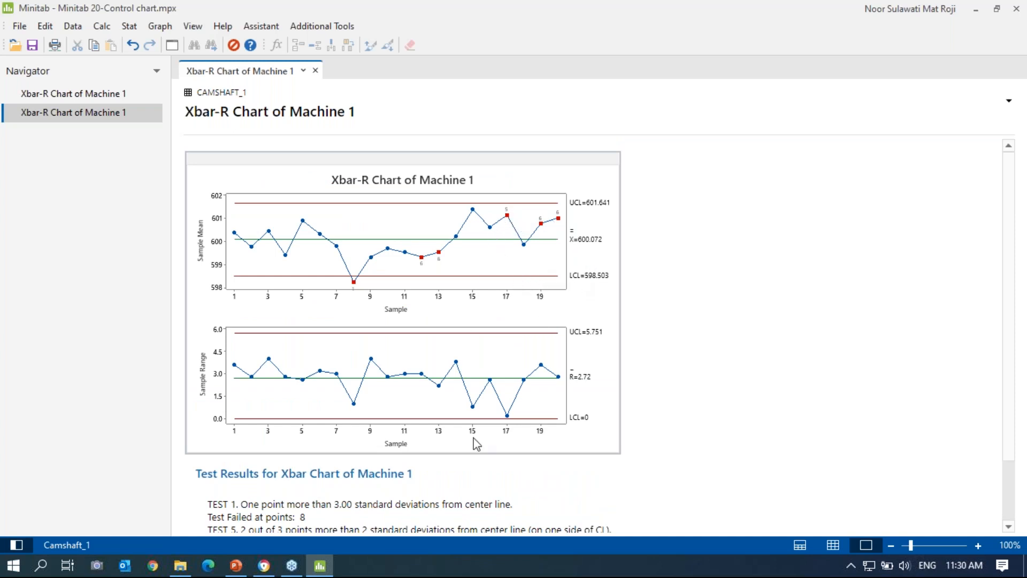
scroll(607, 379, "down", 2)
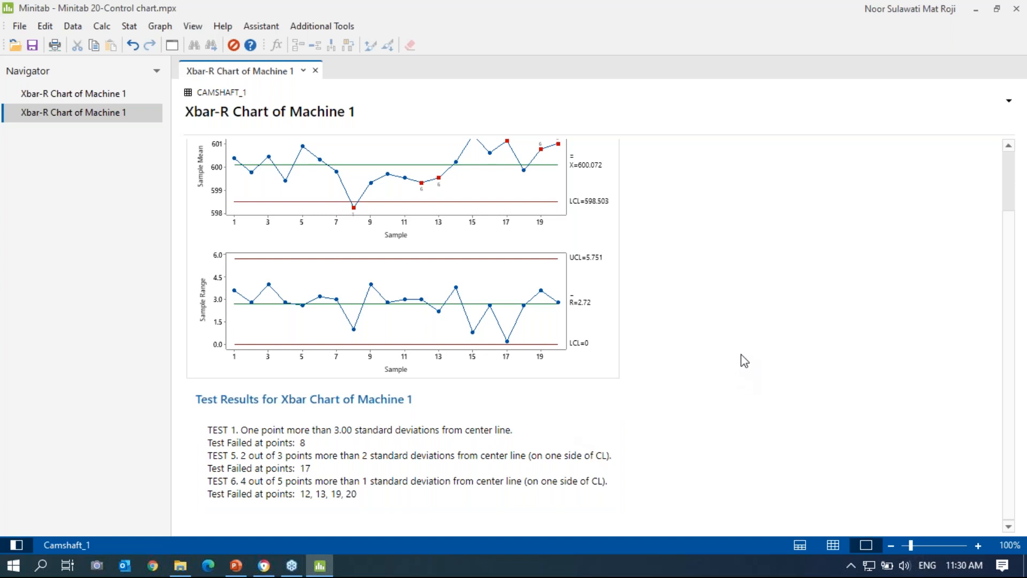
scroll(742, 355, "up", 3)
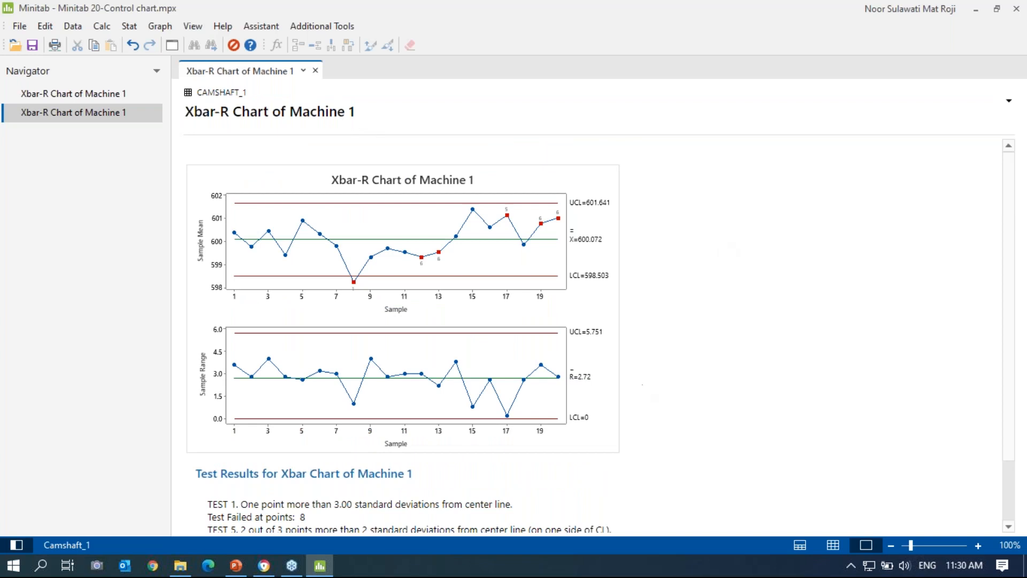
Step: Return to PowerPoint and advance to slide 24 on choosing special-cause tests
left_click(235, 565)
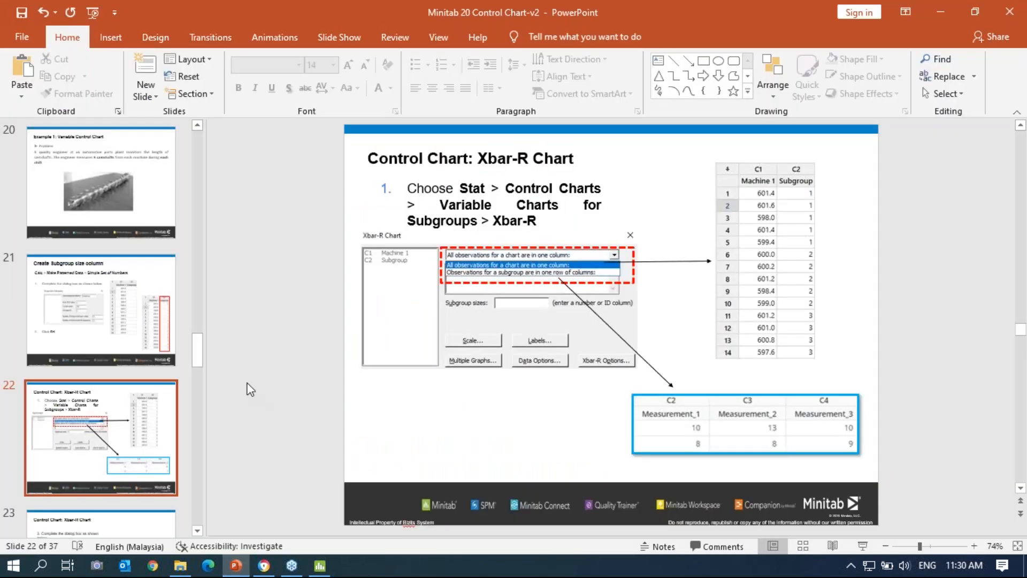
scroll(250, 389, "down", 3)
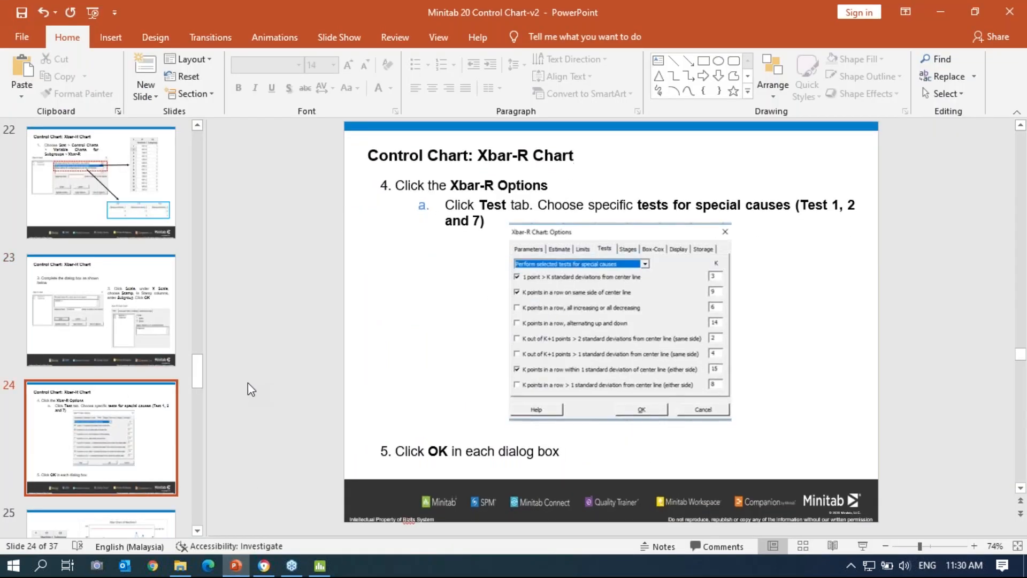
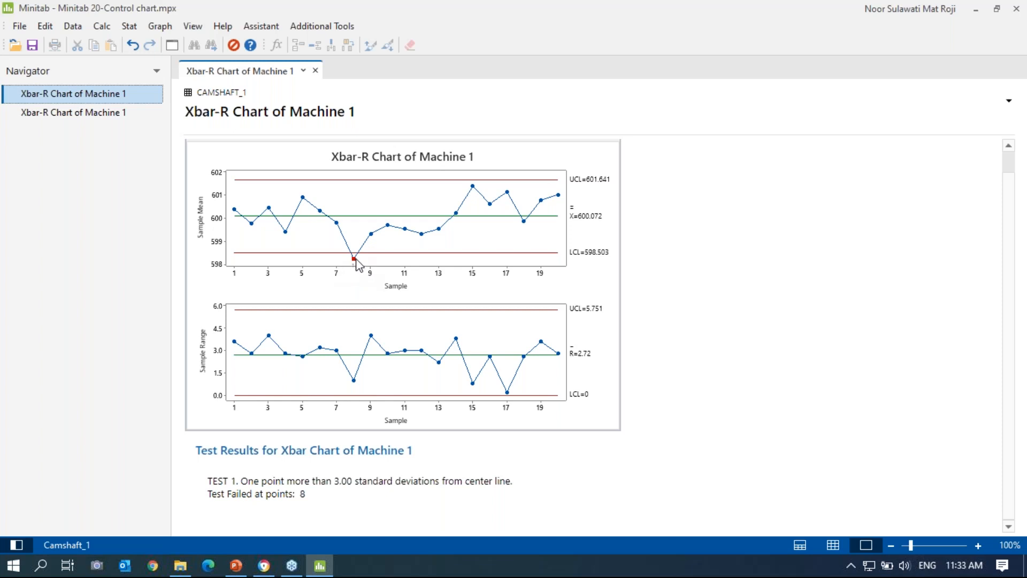
mouse_move(355, 263)
left_click(172, 46)
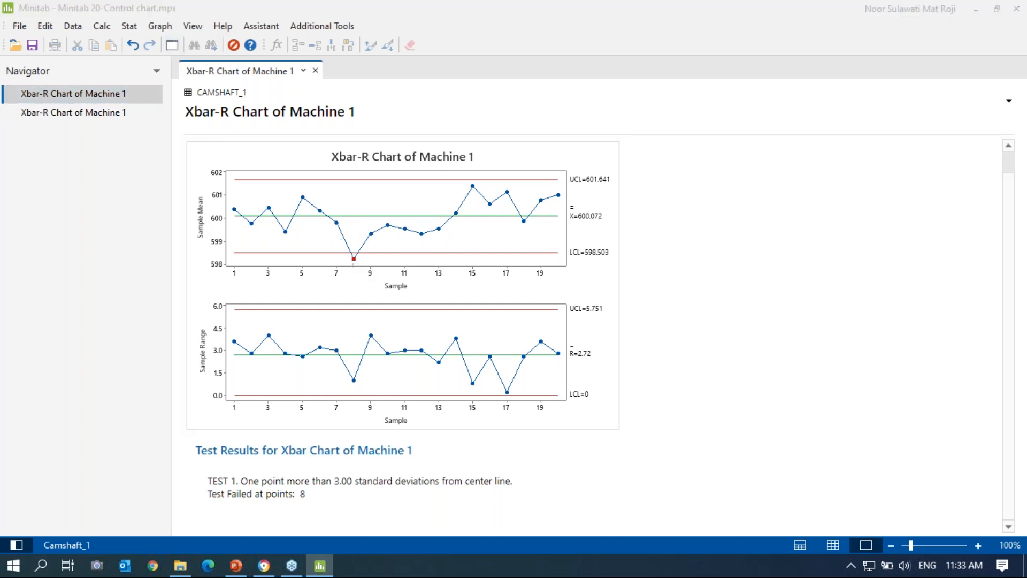
left_click(644, 326)
left_click(491, 169)
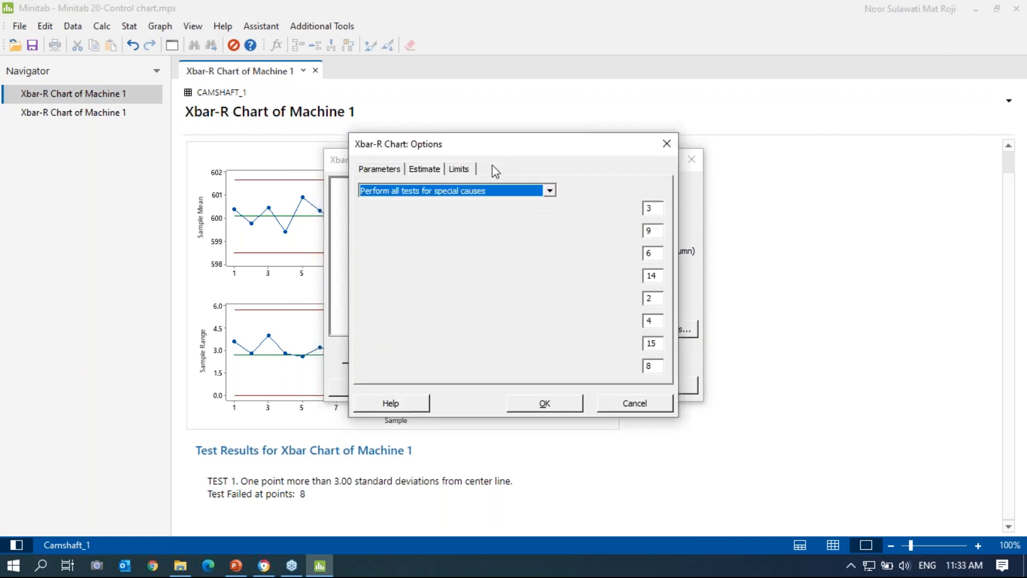
left_click(549, 192)
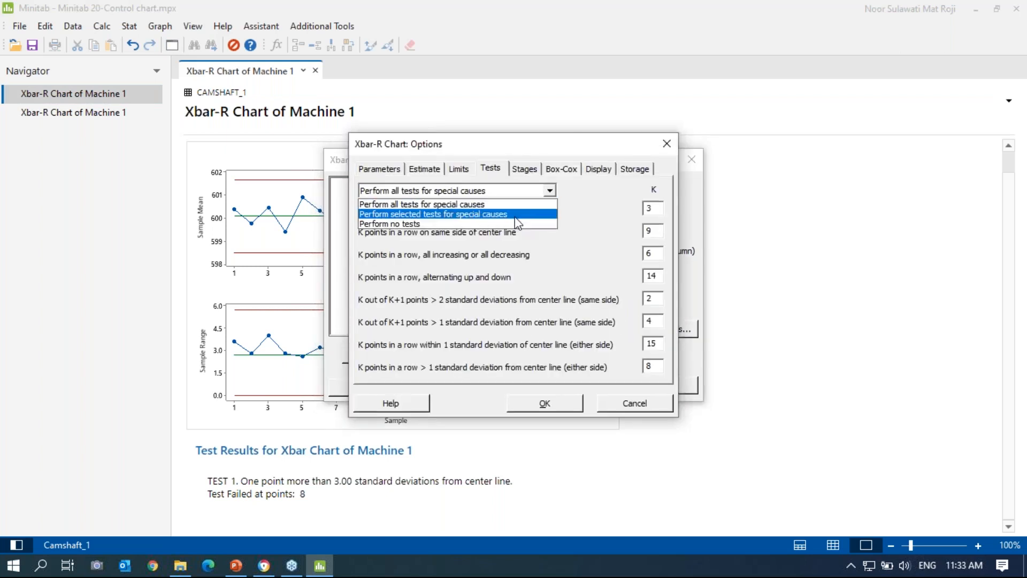
left_click(517, 206)
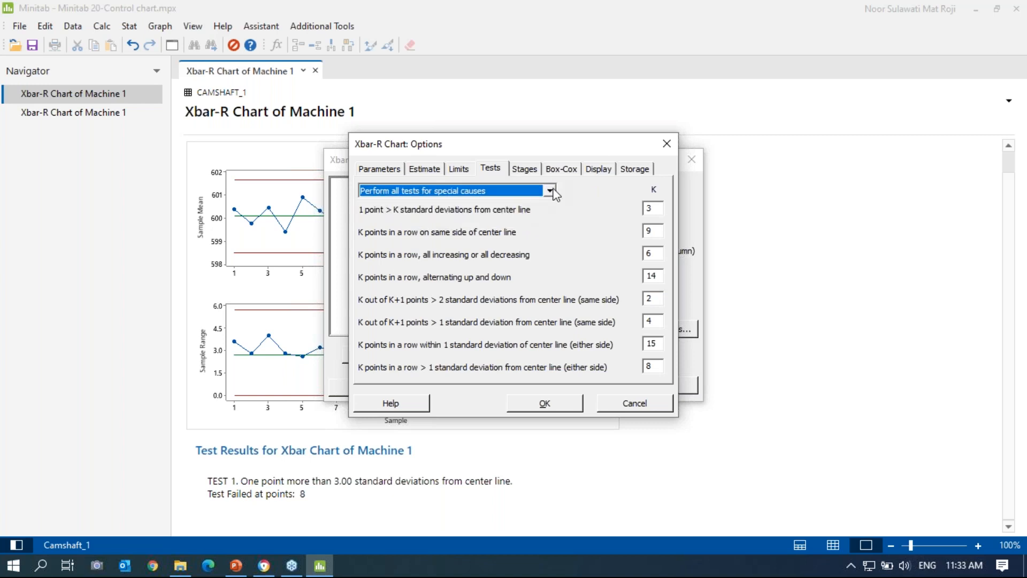
left_click(550, 191)
left_click(525, 215)
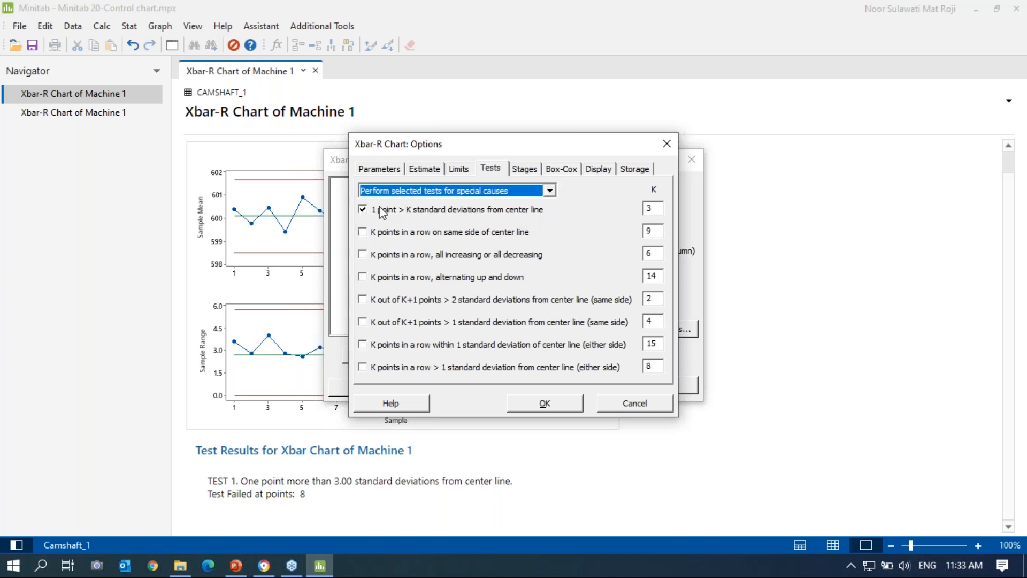
left_click(528, 406)
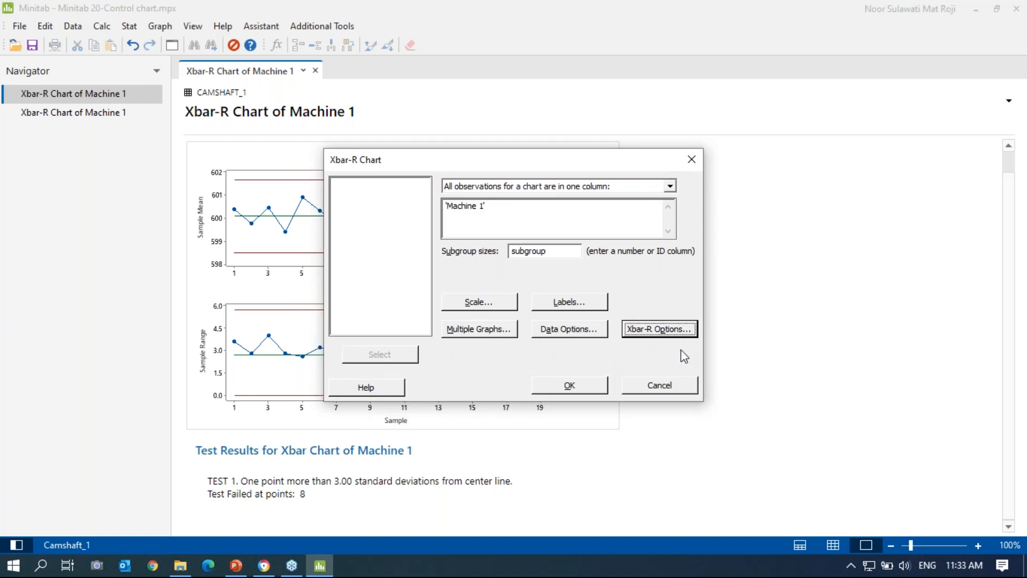
left_click(669, 330)
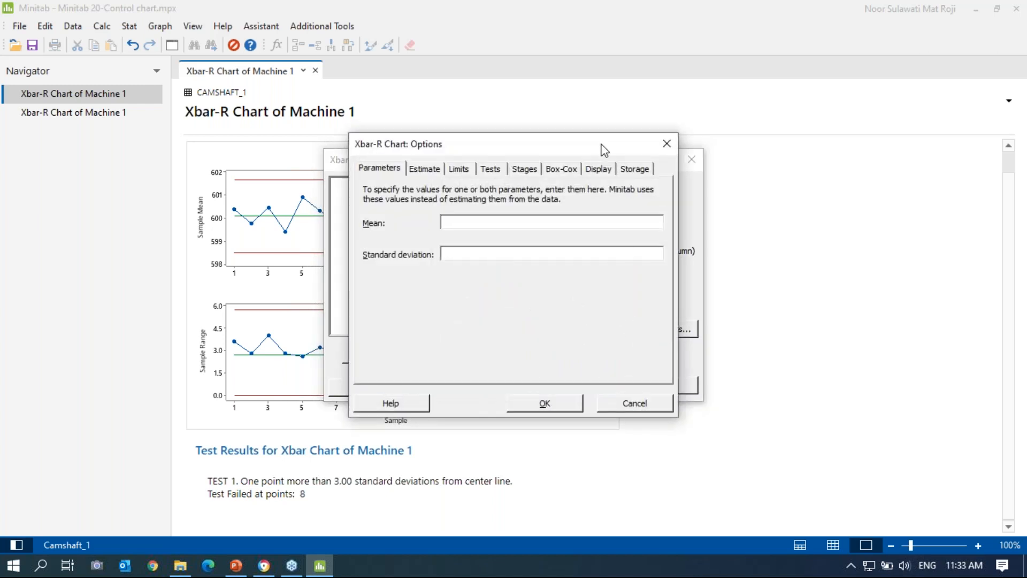
left_click(666, 144)
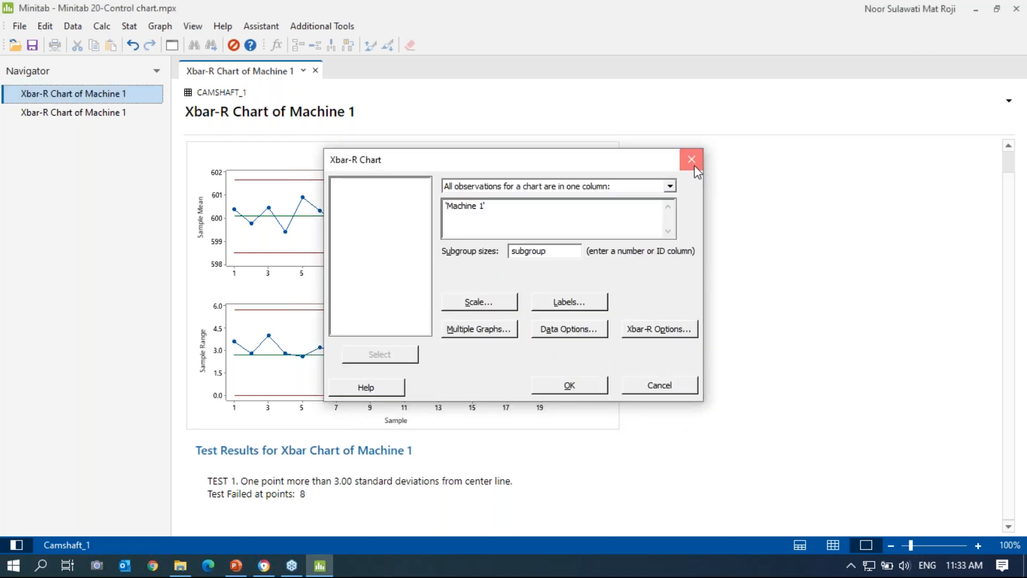
left_click(693, 159)
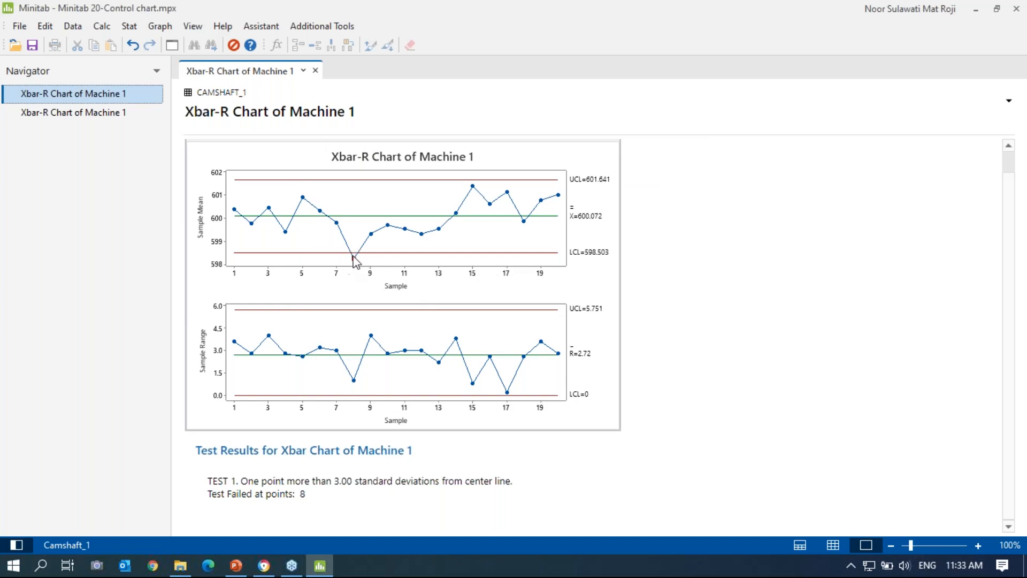
Step: Rerun the Machine 1 Xbar-R chart with subgroup 8 omitted from limit estimation, giving LCL 598.547
left_click(171, 45)
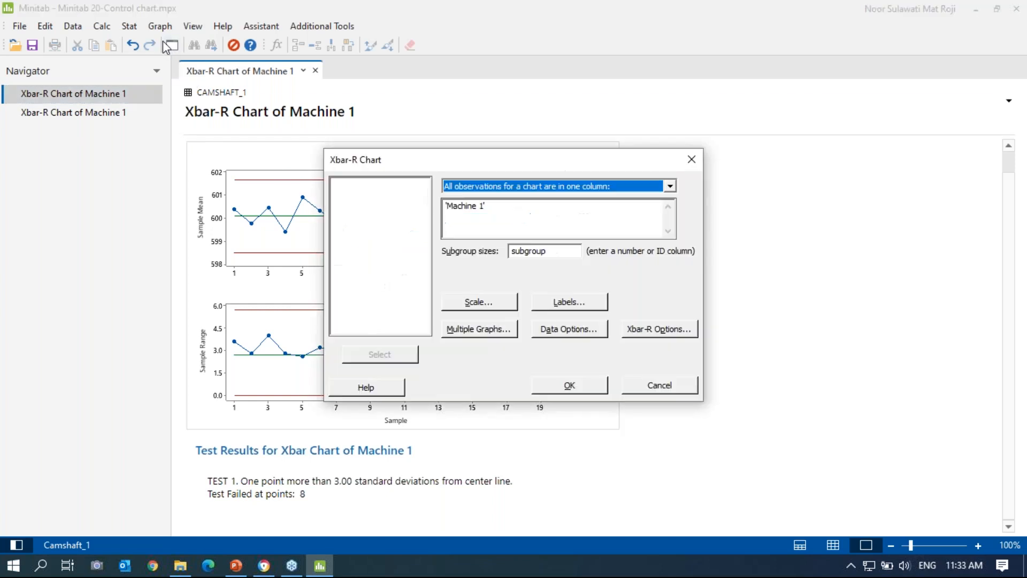
left_click(648, 329)
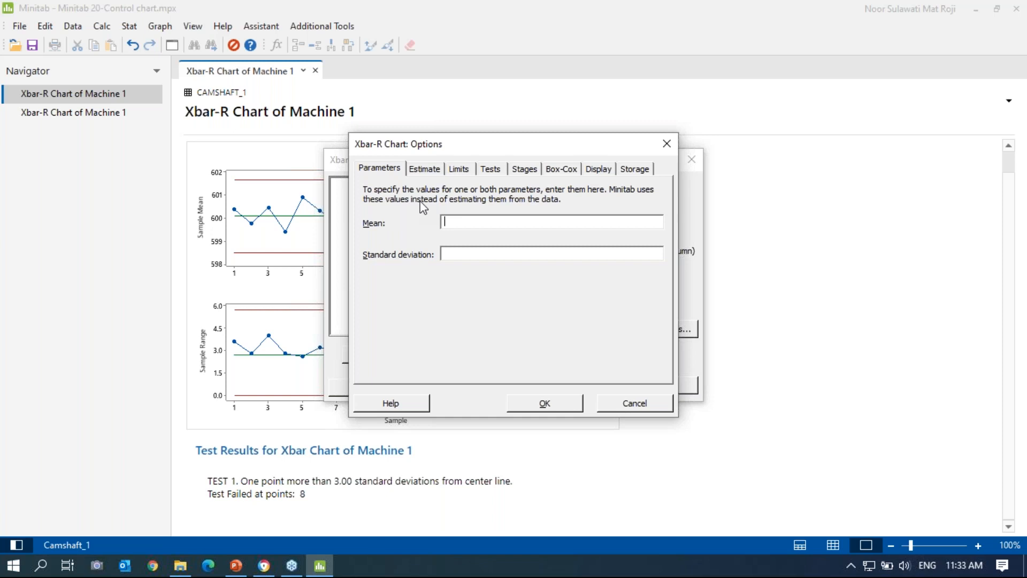
left_click(425, 170)
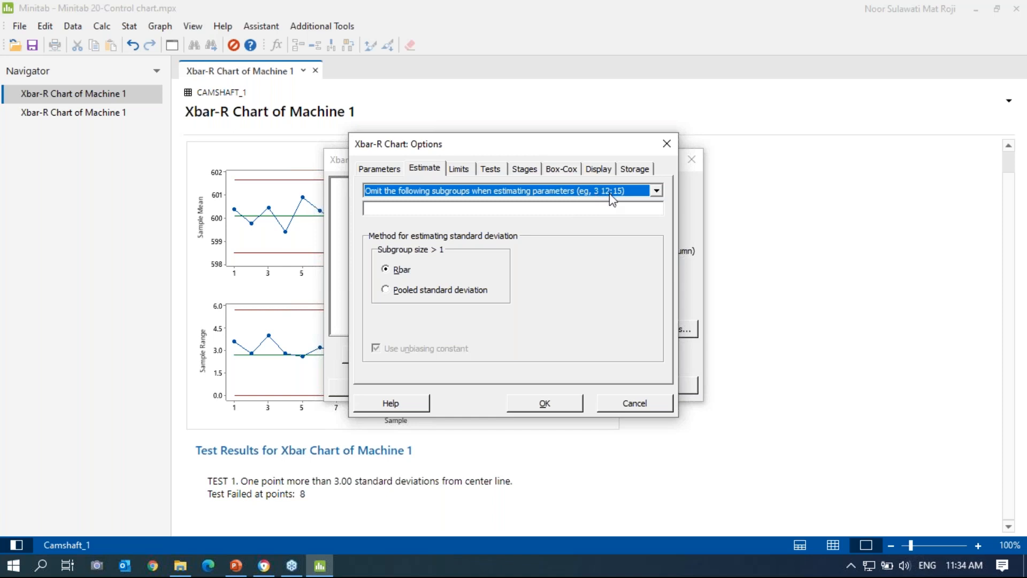
left_click(656, 193)
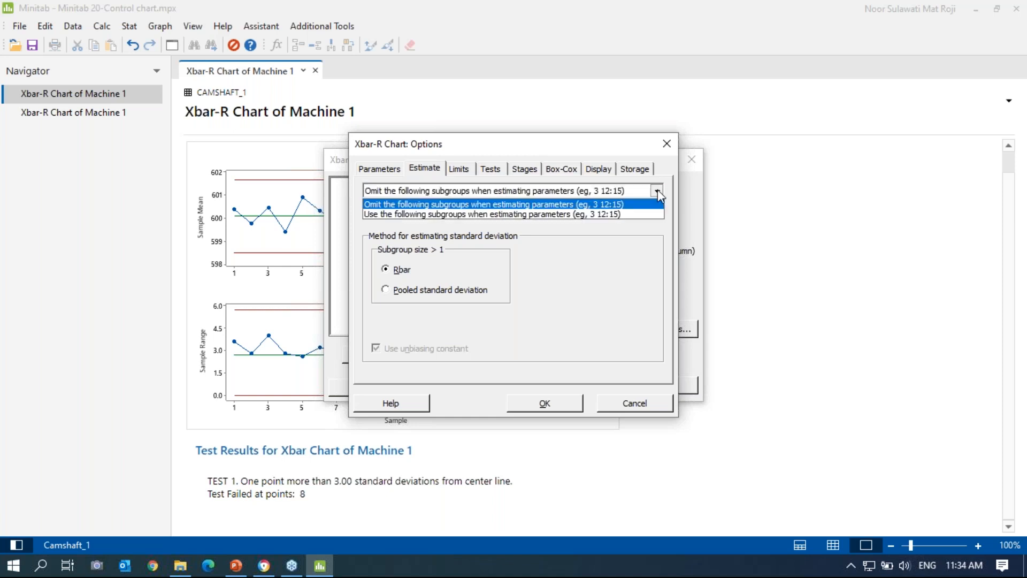
left_click(585, 207)
left_click(534, 207)
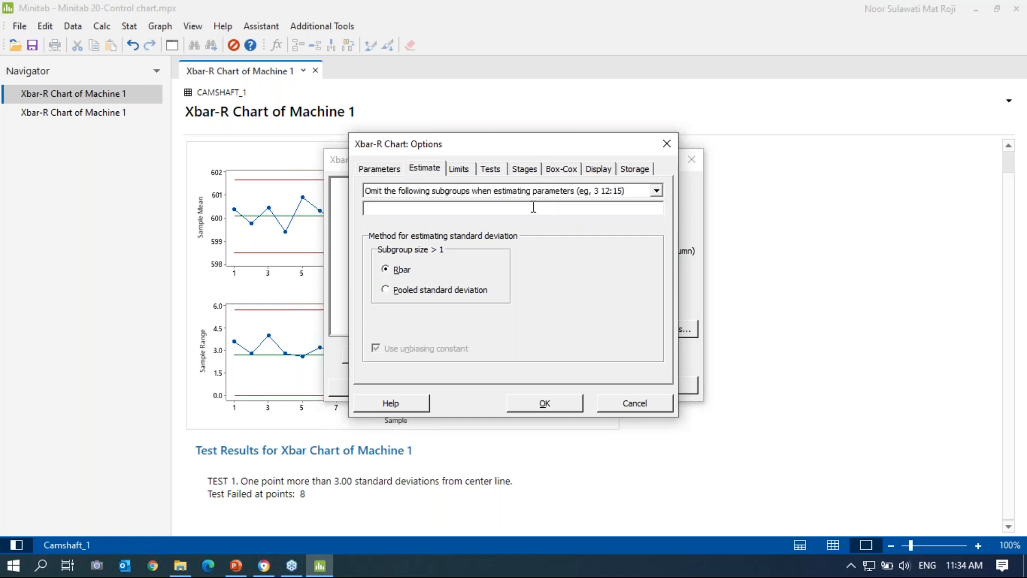
type("8")
left_click(549, 405)
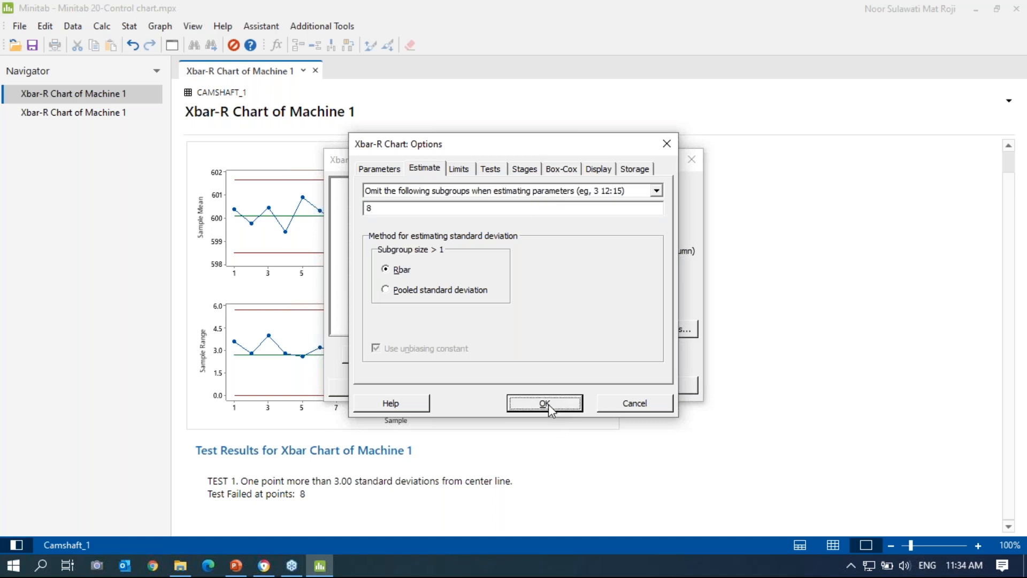
left_click(592, 385)
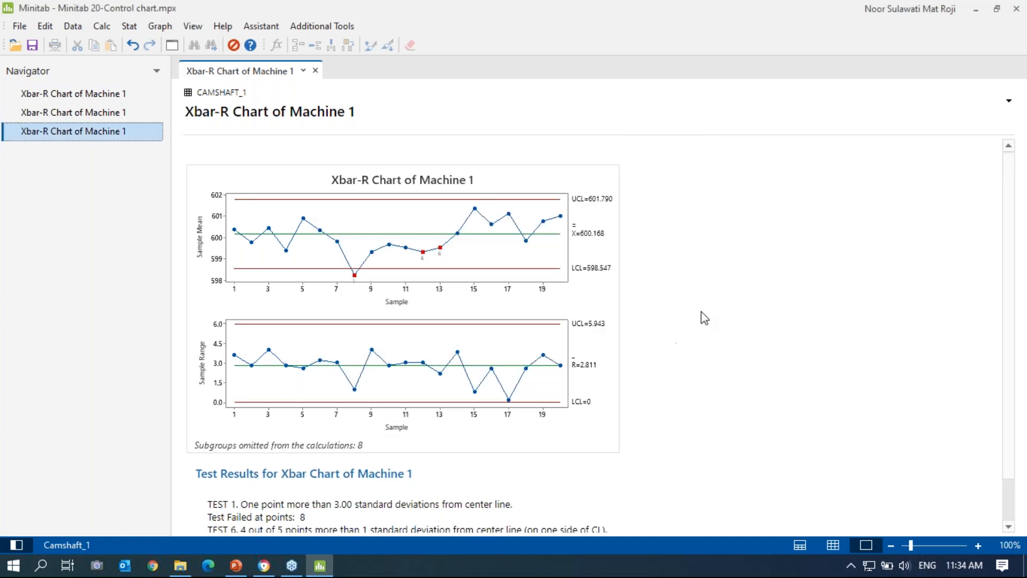
scroll(706, 317, "down", 2)
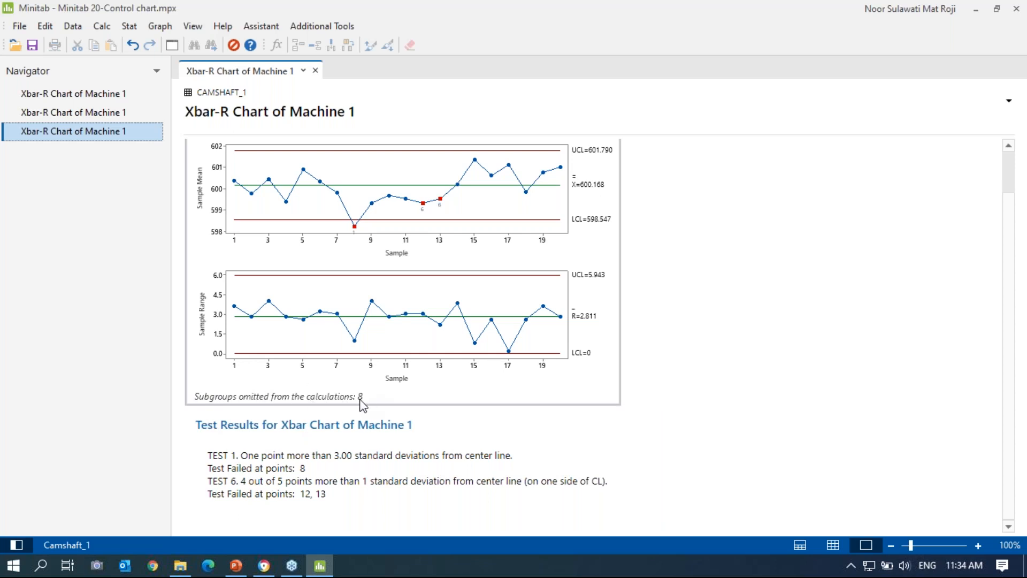
Step: Open the earlier Xbar-R chart output in split view beside the revised chart
right_click(82, 114)
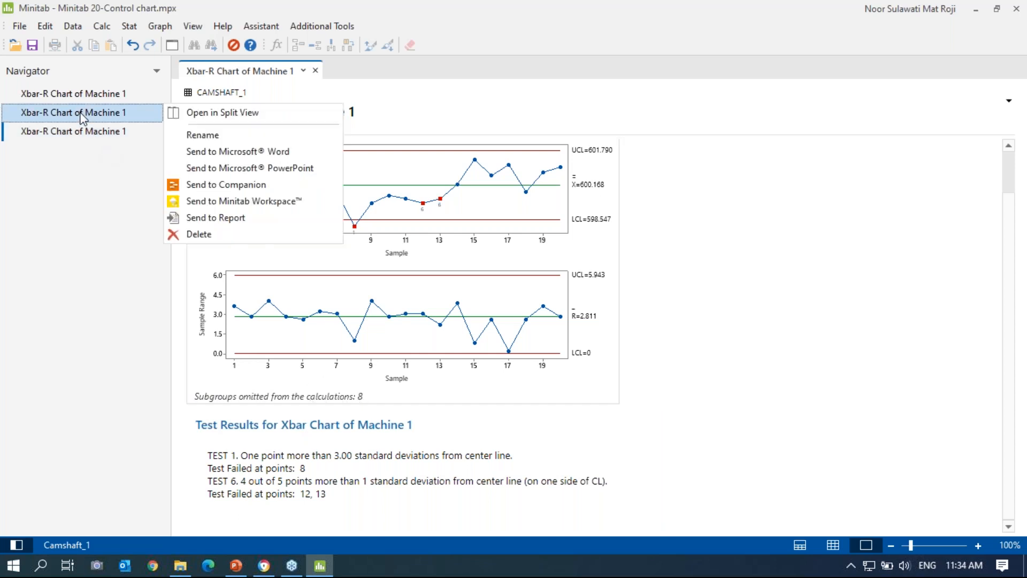
left_click(227, 112)
scroll(689, 358, "down", 1)
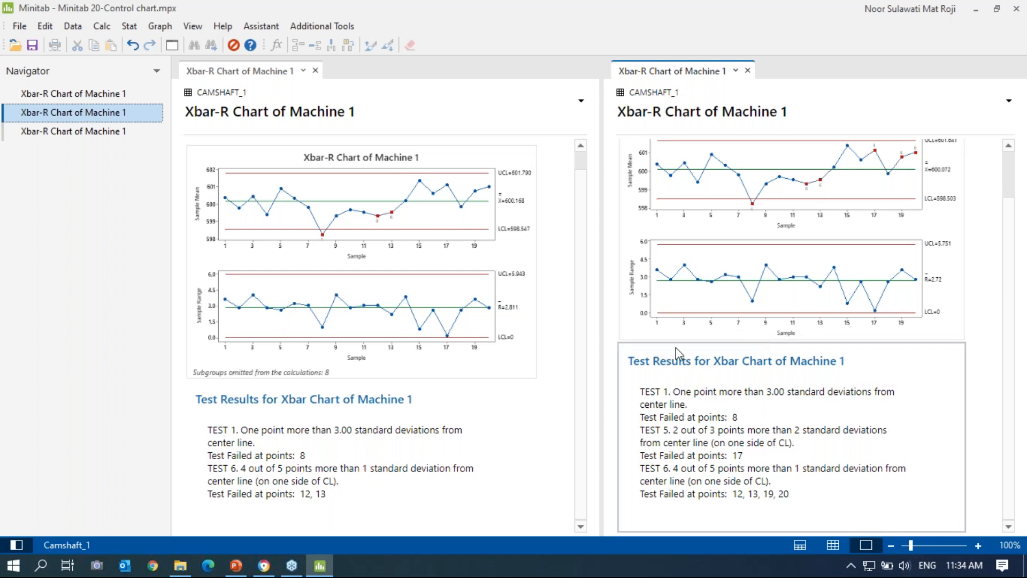
scroll(569, 323, "up", 1)
scroll(570, 325, "down", 1)
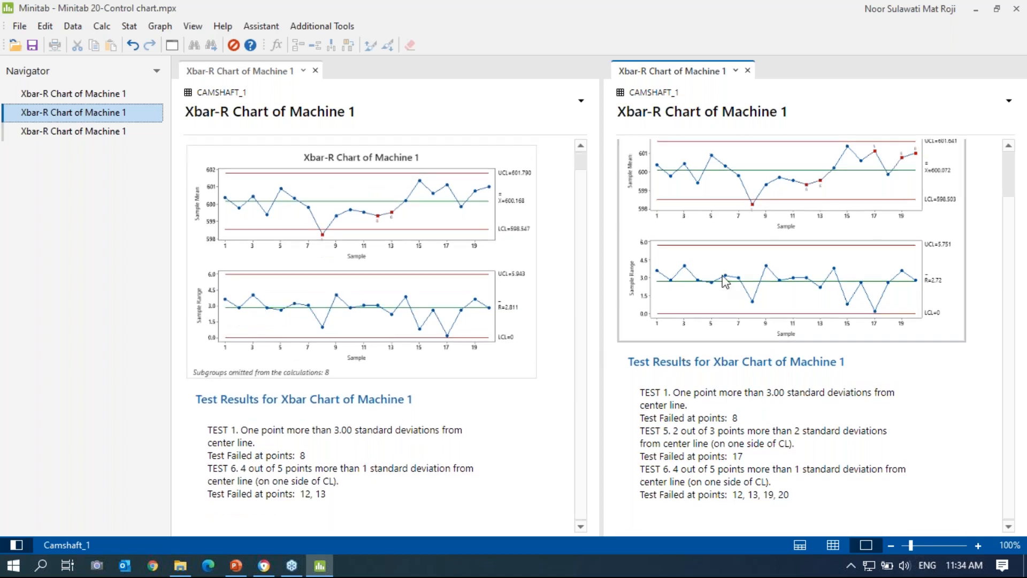
scroll(722, 280, "up", 1)
Step: Zoom both chart panes to 140% and temporarily hide the Navigator to compare them
left_click(976, 544)
left_click(975, 543)
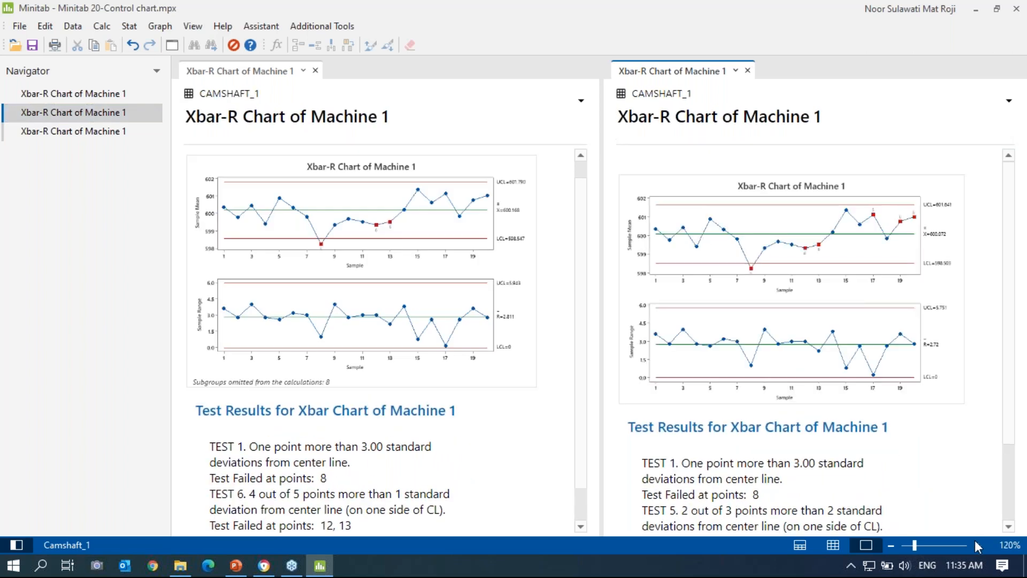
left_click(976, 544)
left_click(975, 544)
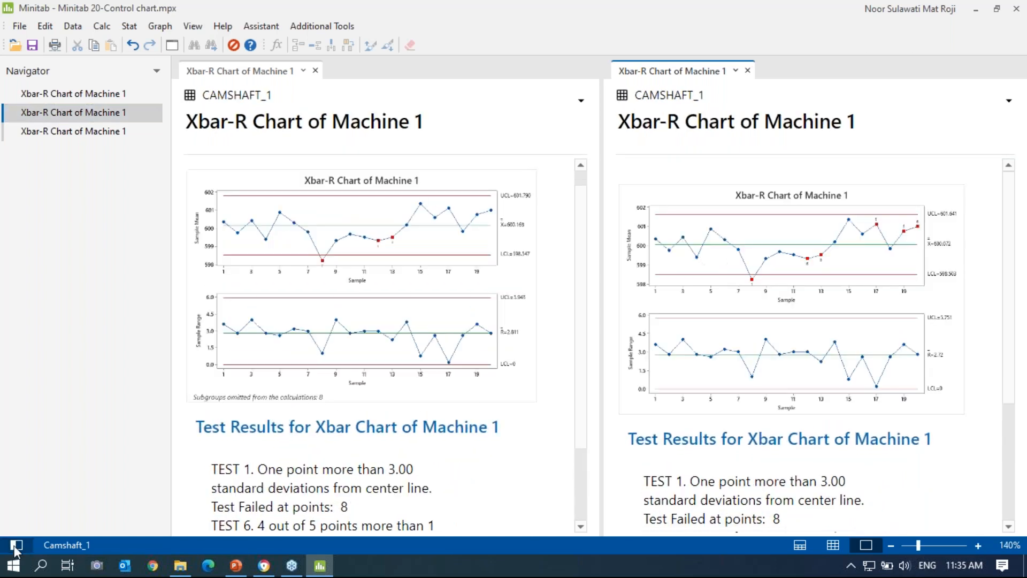
left_click(17, 544)
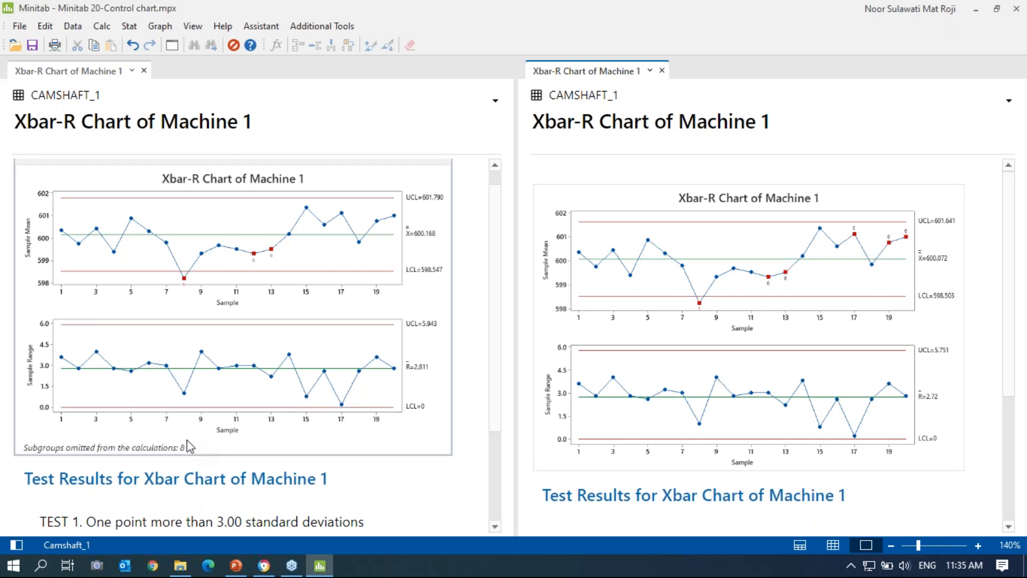
left_click(16, 545)
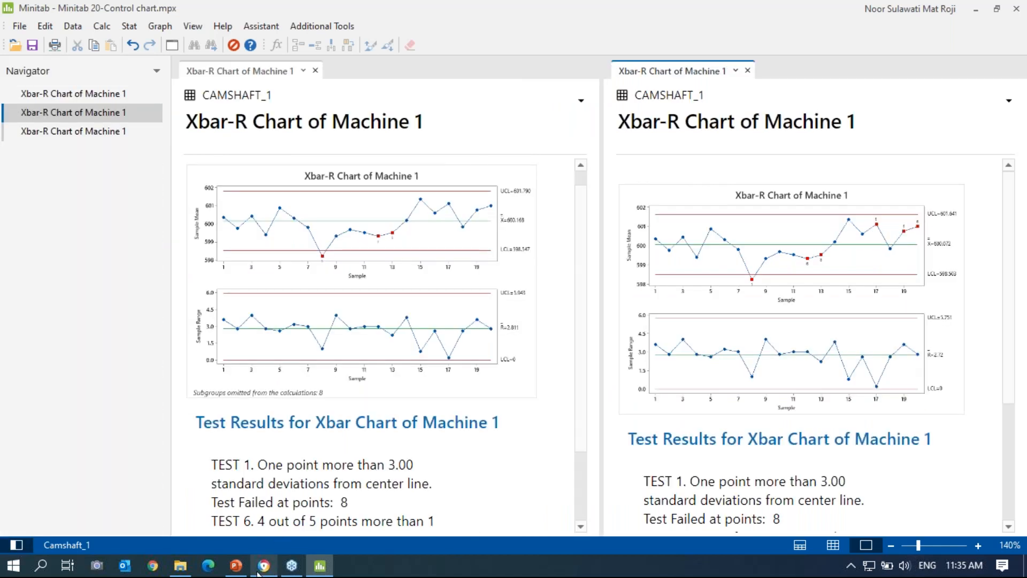
left_click(236, 565)
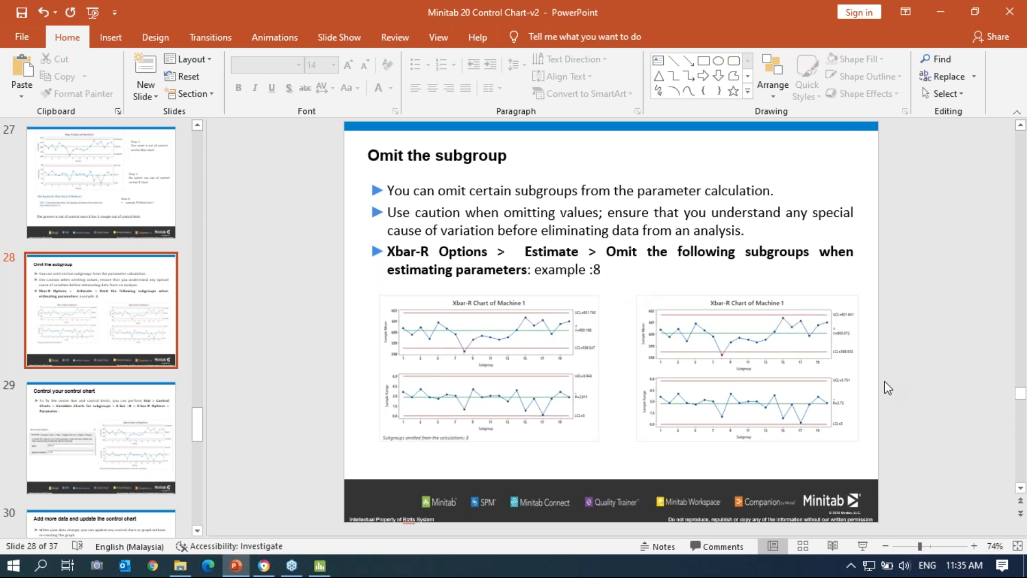
Step: Show slides 28 'Omit the subgroup' and 29 'Control your control chart' full screen, then return to Minitab
left_click(863, 546)
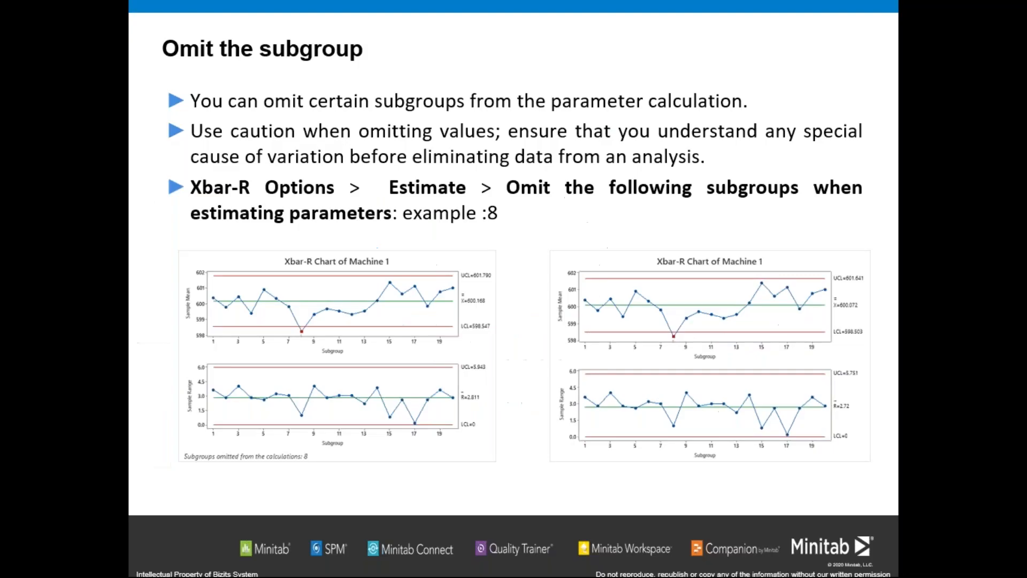
key("Right")
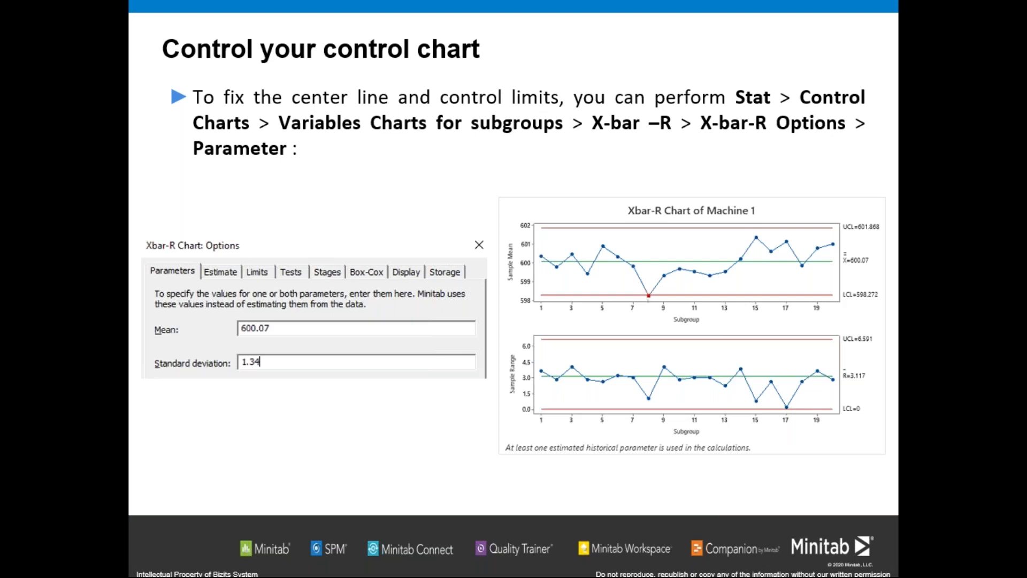
right_click(405, 413)
left_click(421, 405)
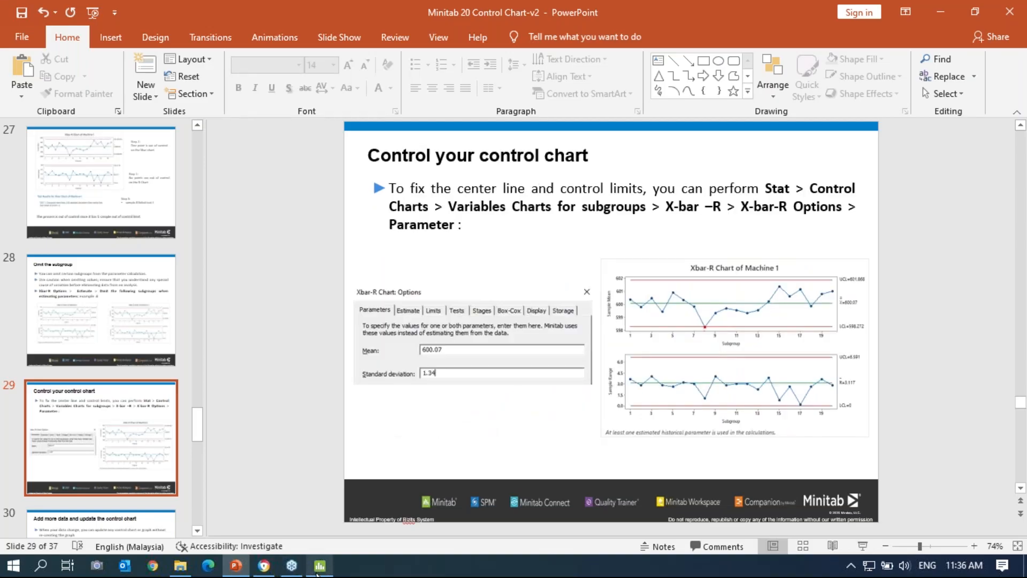
left_click(318, 571)
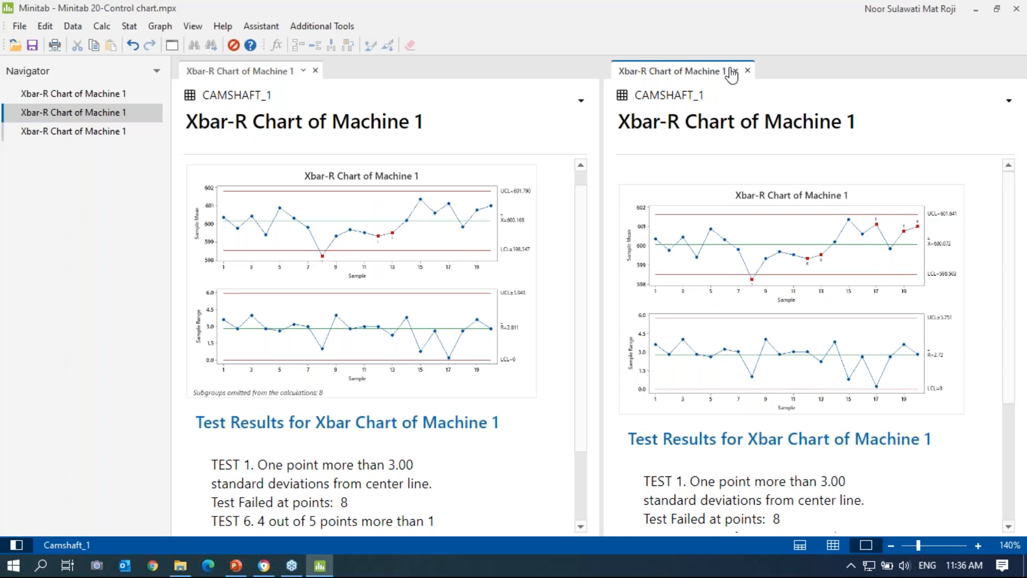
Step: In Xbar-R Options, switch the tests back to performing only selected special-cause tests
left_click(750, 73)
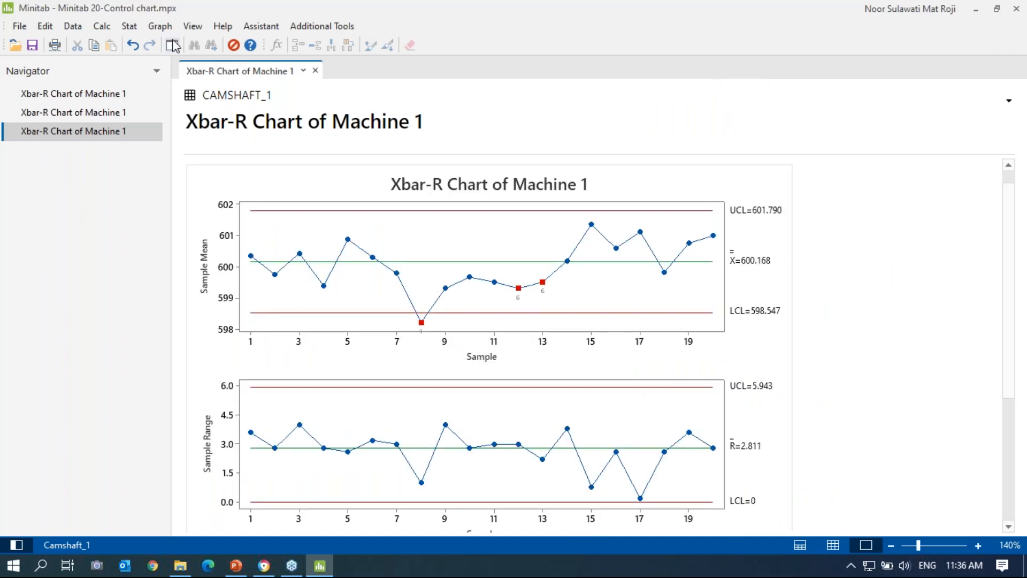
left_click(173, 45)
left_click(633, 330)
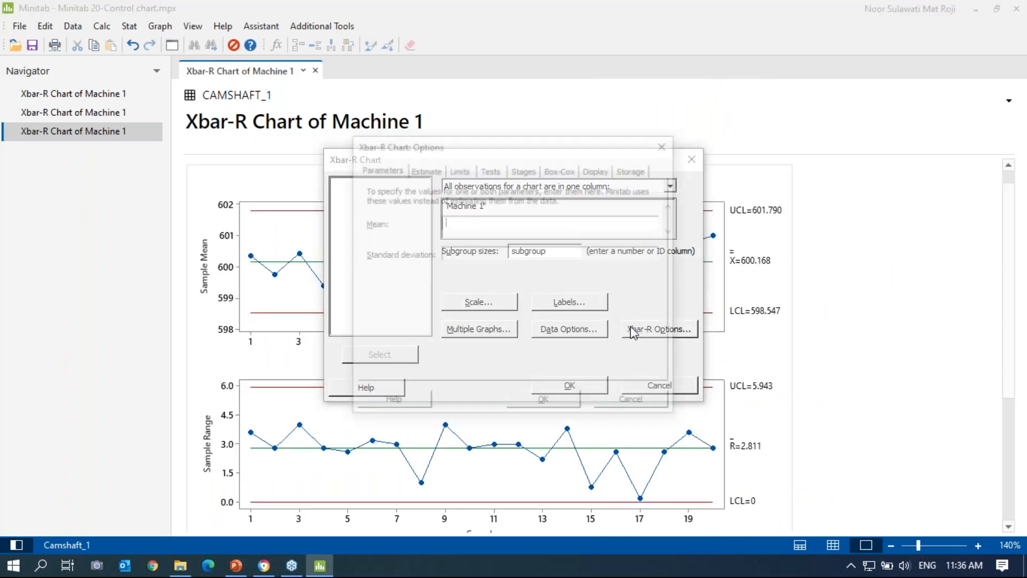
left_click(491, 169)
left_click(551, 191)
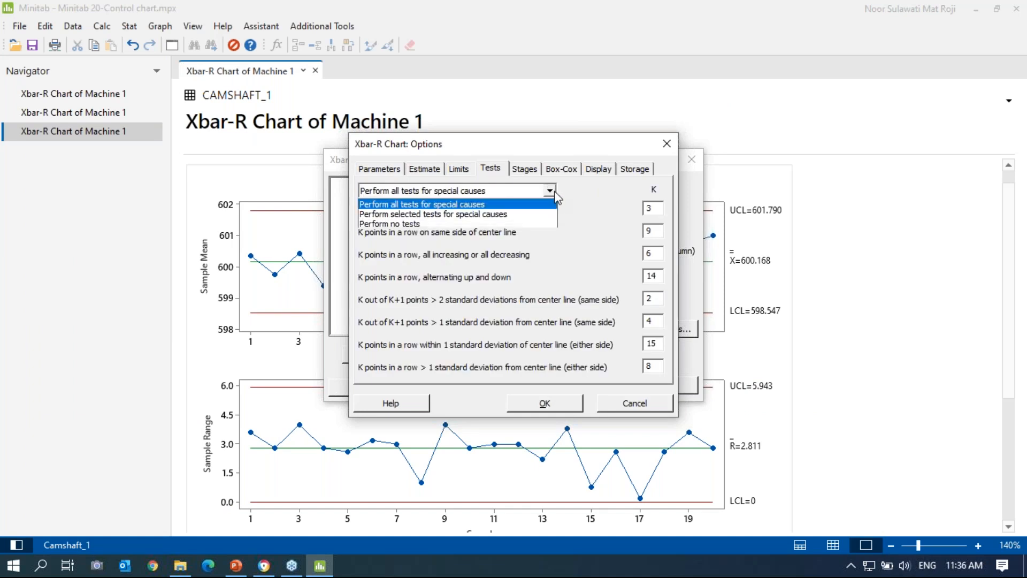
left_click(521, 214)
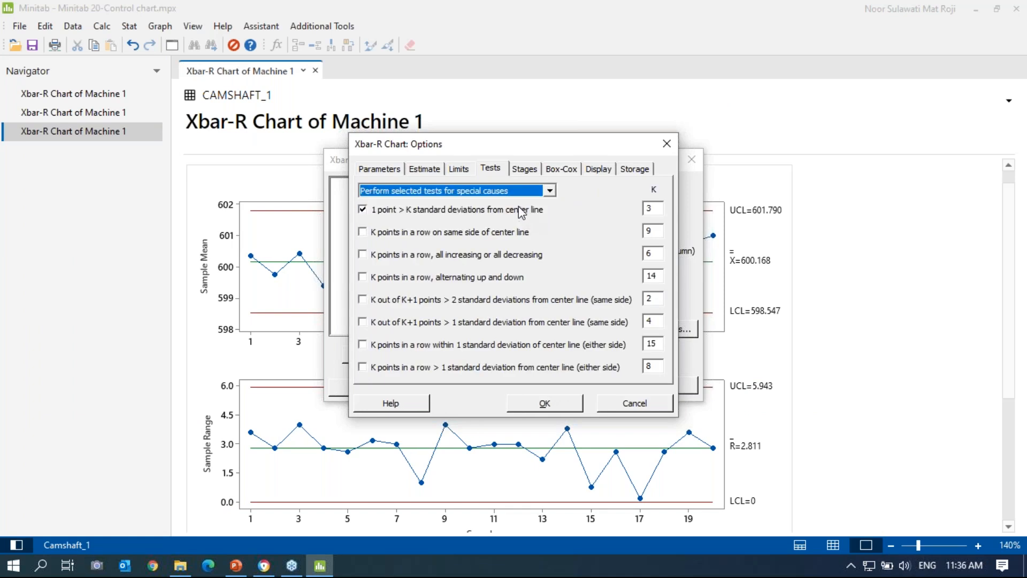
left_click(567, 405)
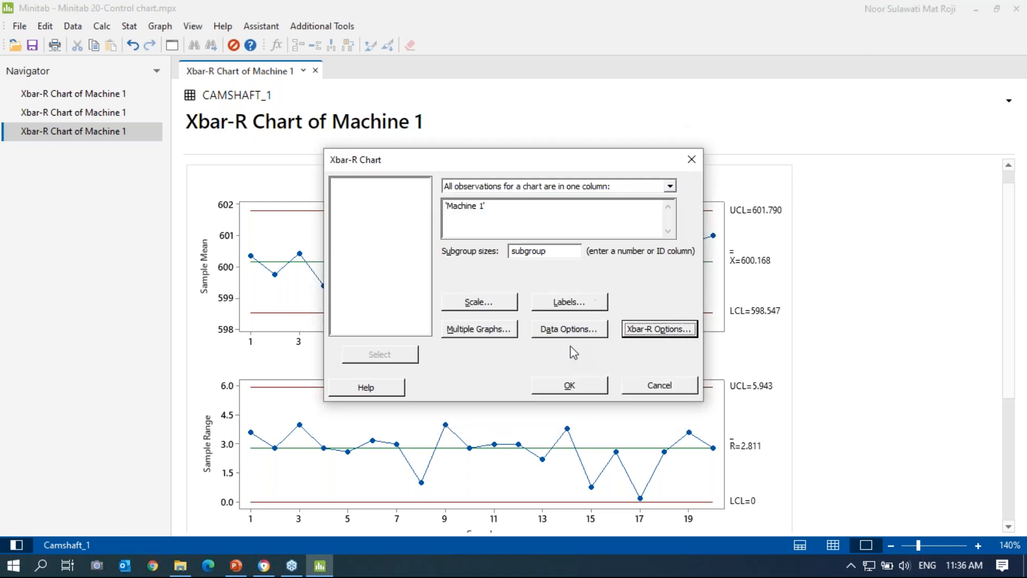
Step: Clear subgroup 8 from the omitted subgroups in the estimation settings
left_click(640, 331)
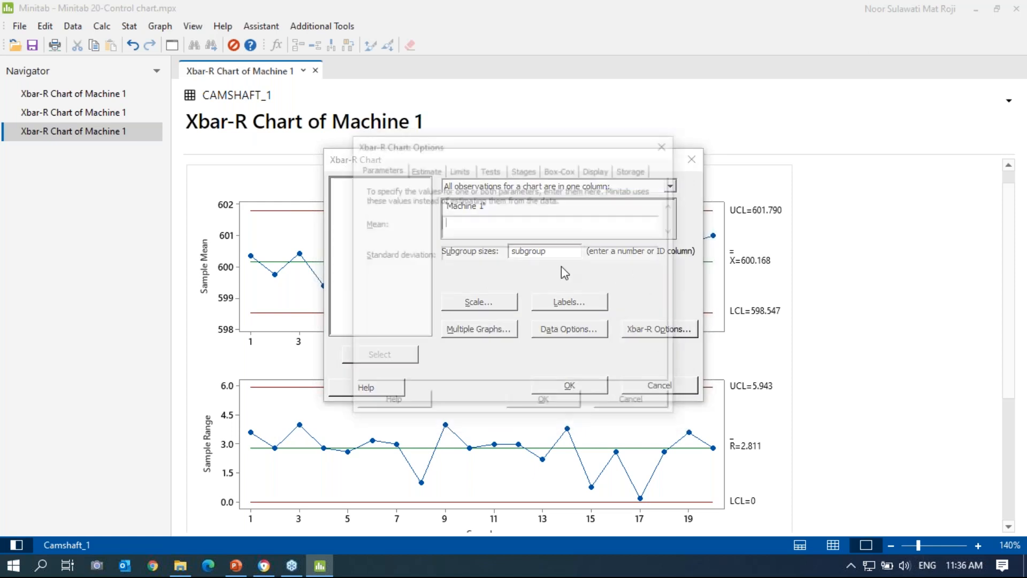
left_click(426, 169)
left_click(523, 207)
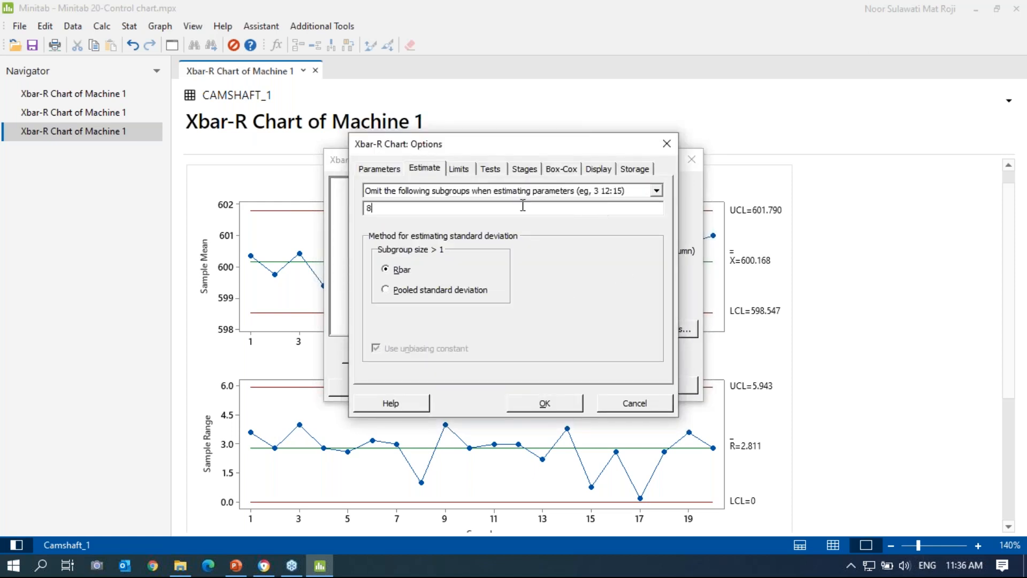
key("BackSpace")
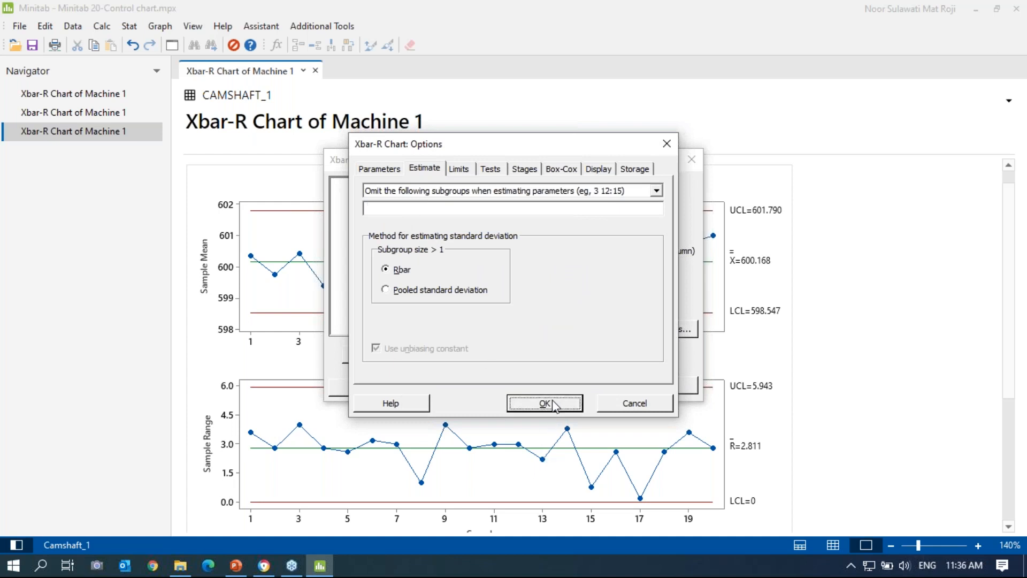
left_click(552, 404)
Step: Set historical mean 600.7 and standard deviation 1.34, creating a chart with UCL 602.498, LCL 598.902
left_click(661, 331)
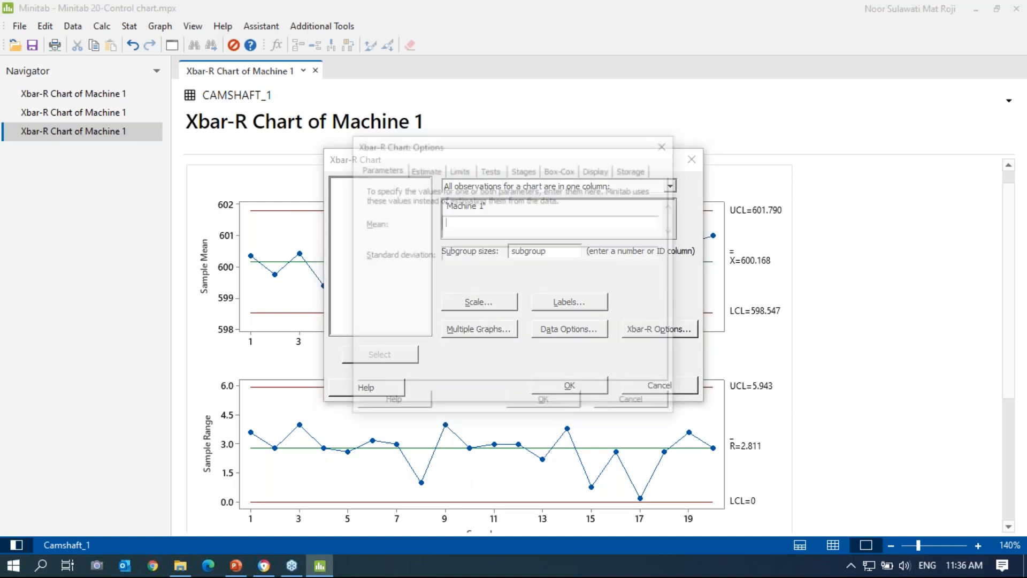
left_click(470, 227)
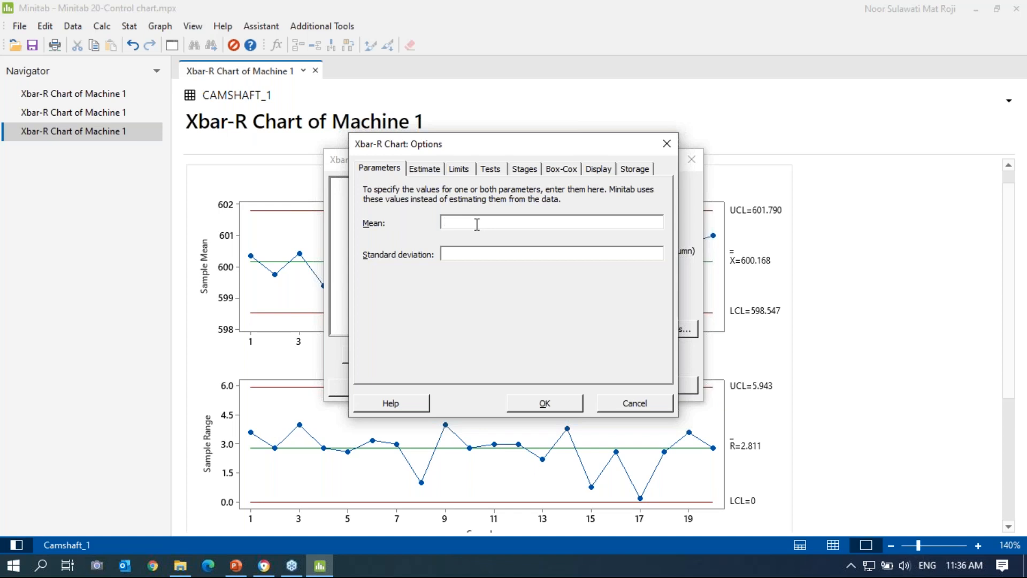
type("600.7")
left_click(478, 256)
type("1.34")
left_click(545, 404)
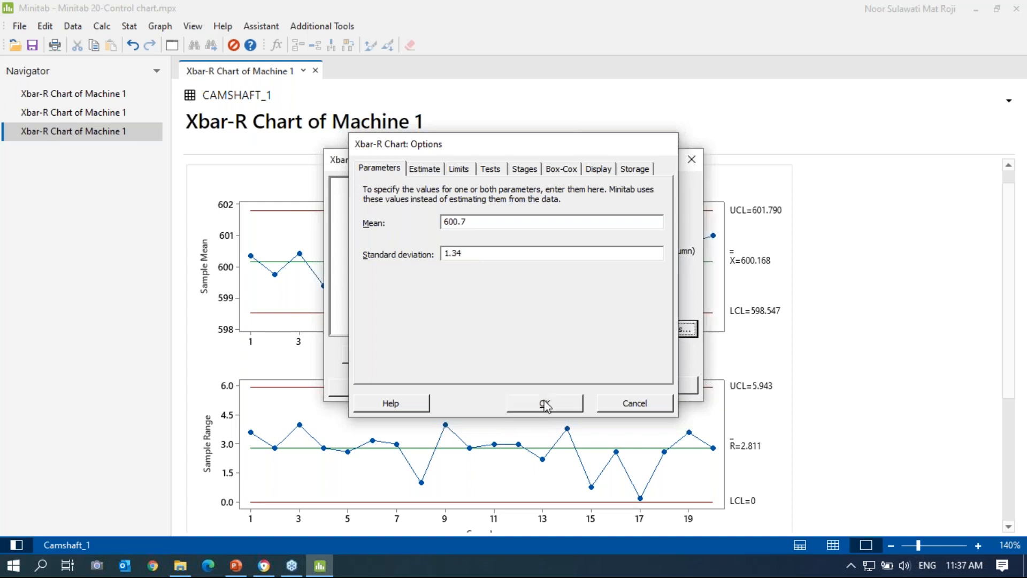
left_click(588, 386)
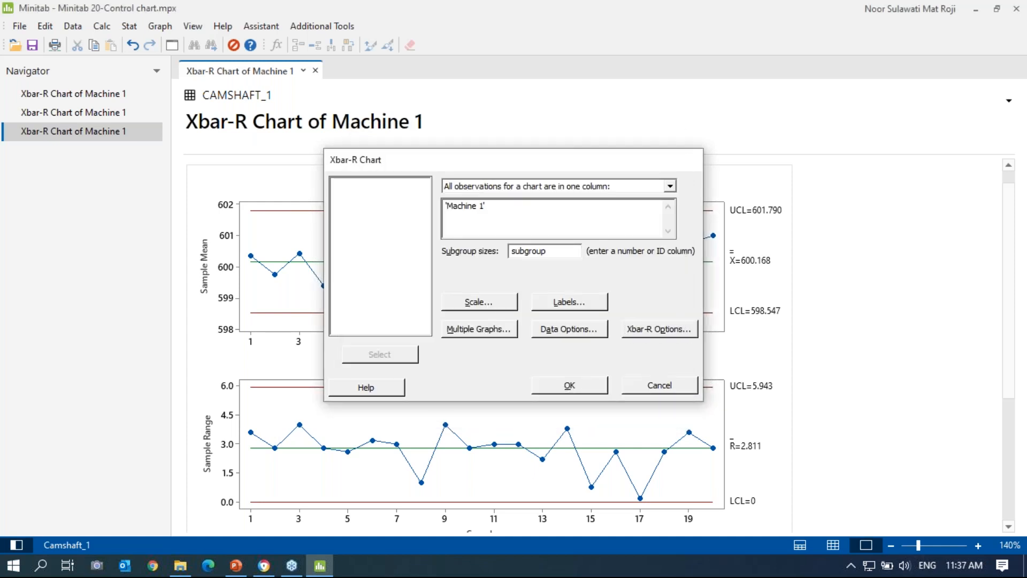
scroll(689, 292, "down", 3)
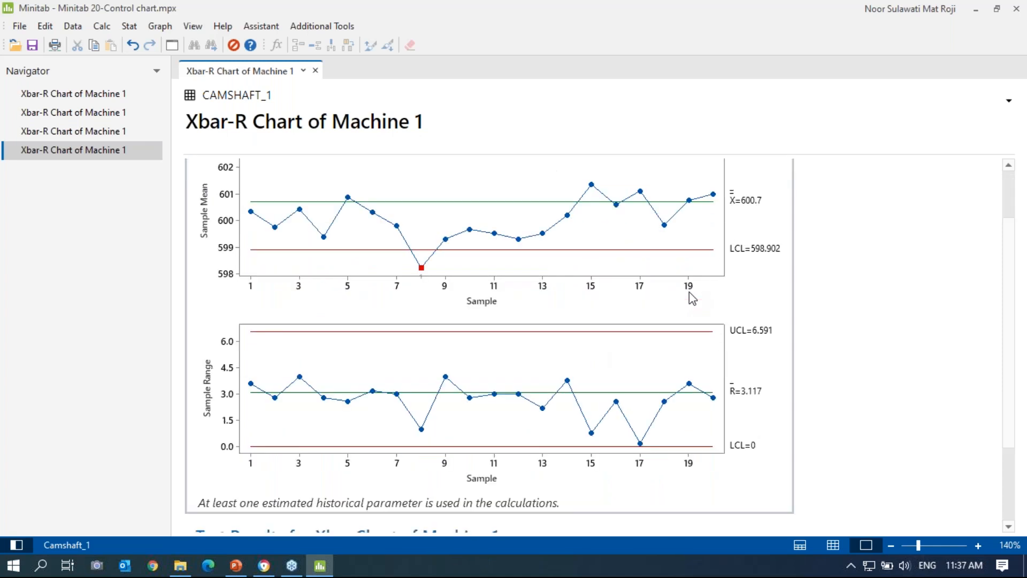
scroll(643, 335, "up", 3)
scroll(643, 335, "down", 3)
Step: Open the first Machine 1 Xbar-R chart in split view beside the fixed-parameter chart, Navigator hidden
right_click(100, 96)
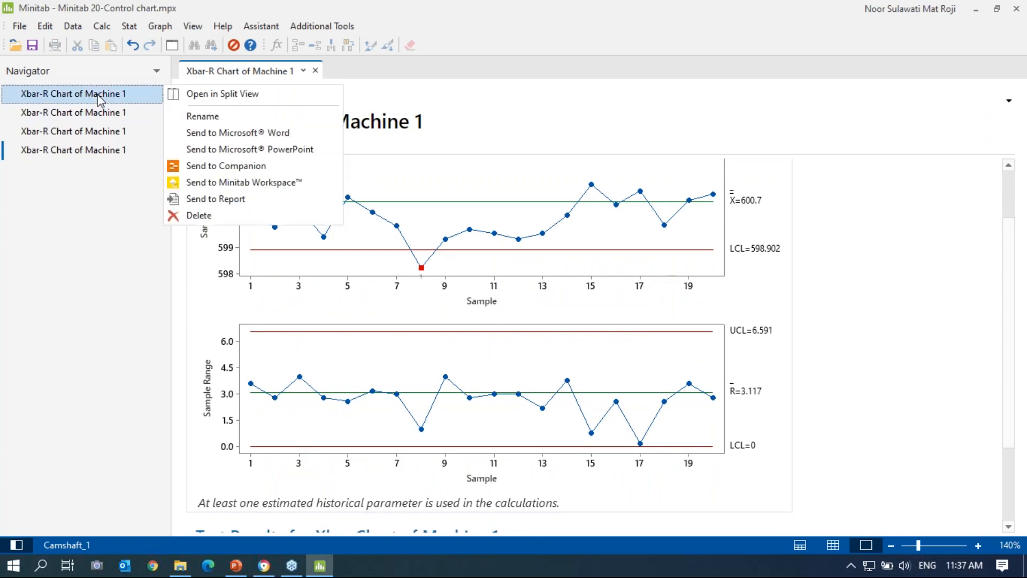
left_click(243, 97)
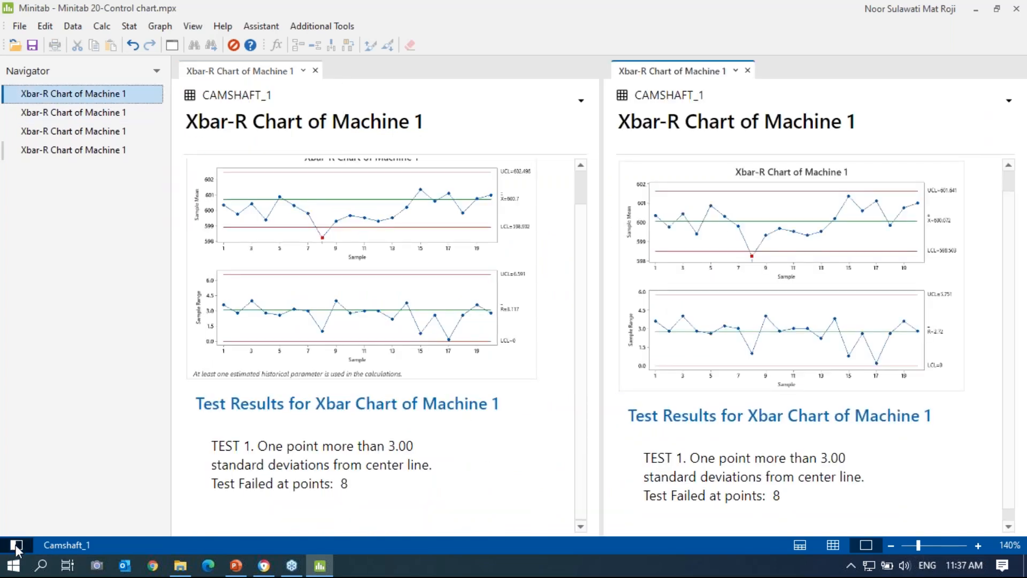
left_click(16, 545)
scroll(784, 321, "down", 1)
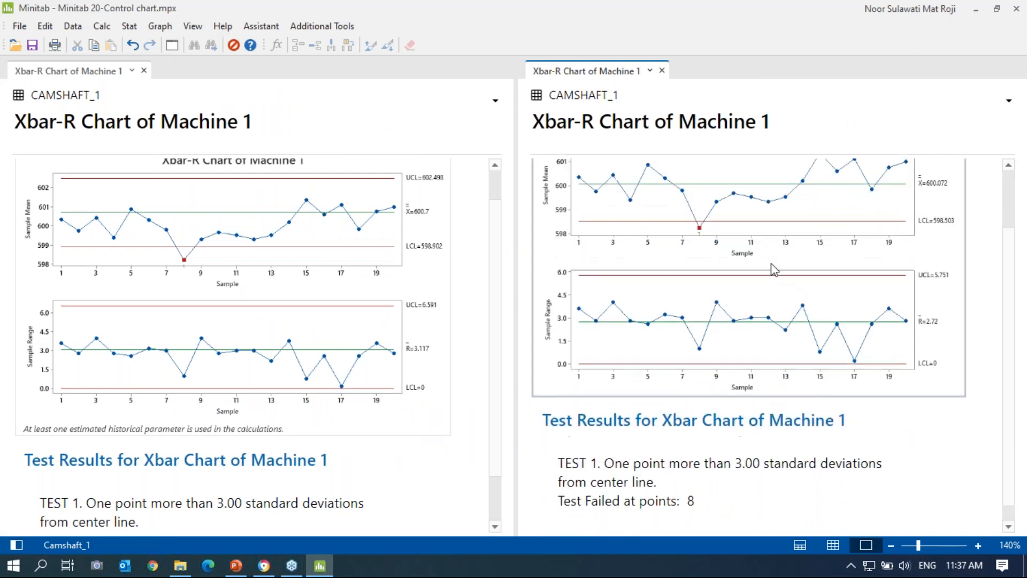
scroll(737, 262, "up", 1)
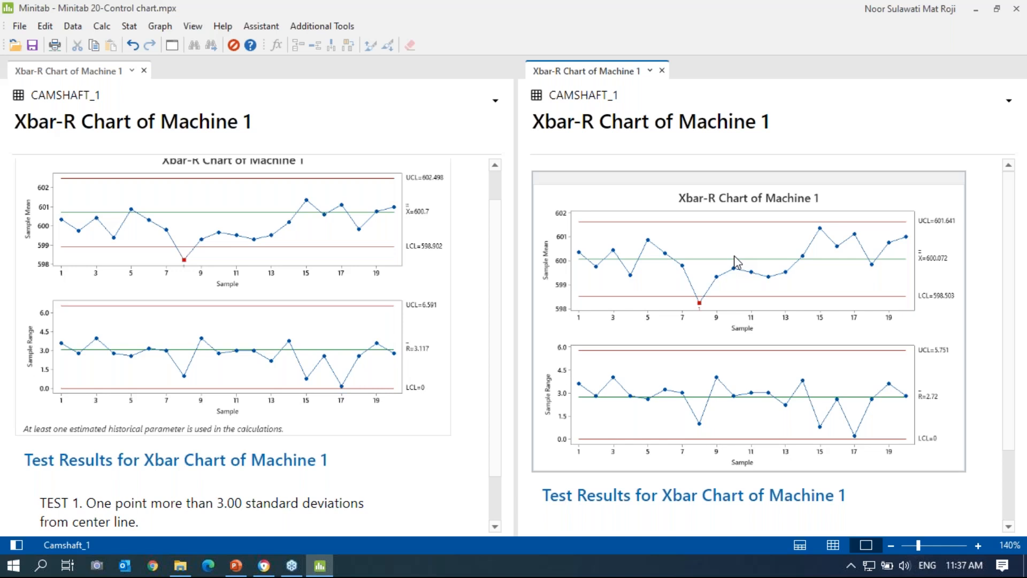
scroll(374, 309, "up", 1)
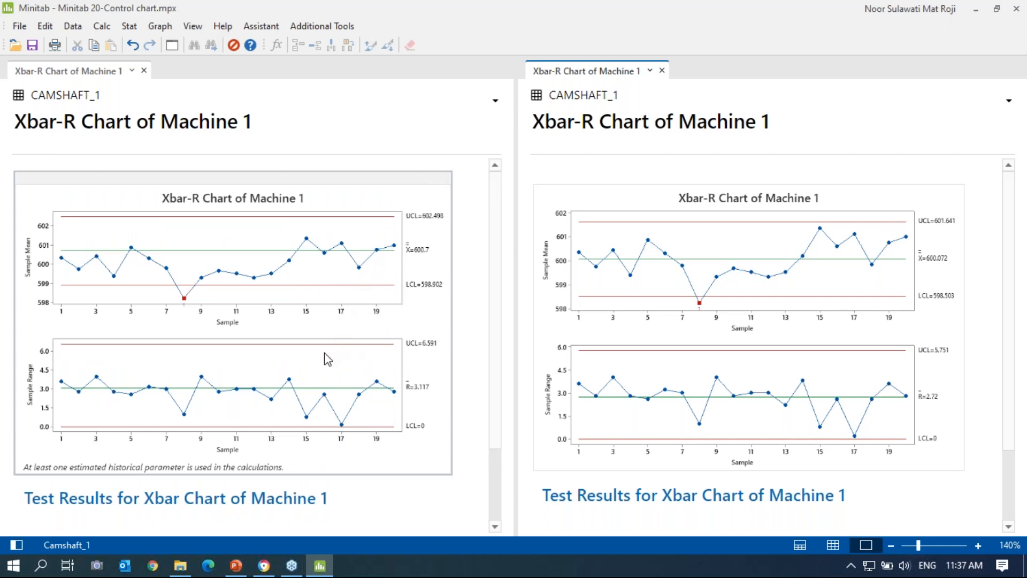
left_click(667, 236)
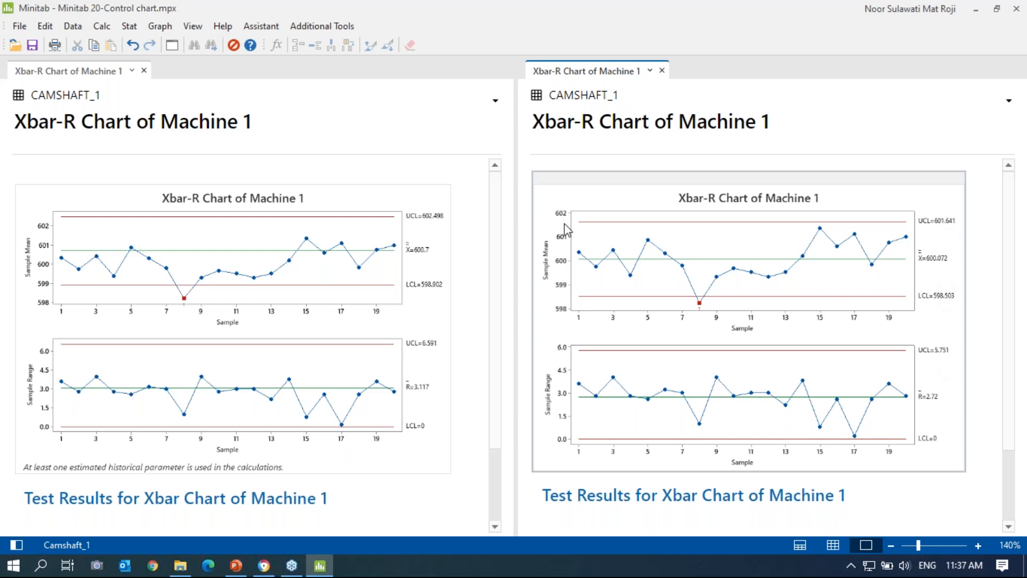
left_click(171, 47)
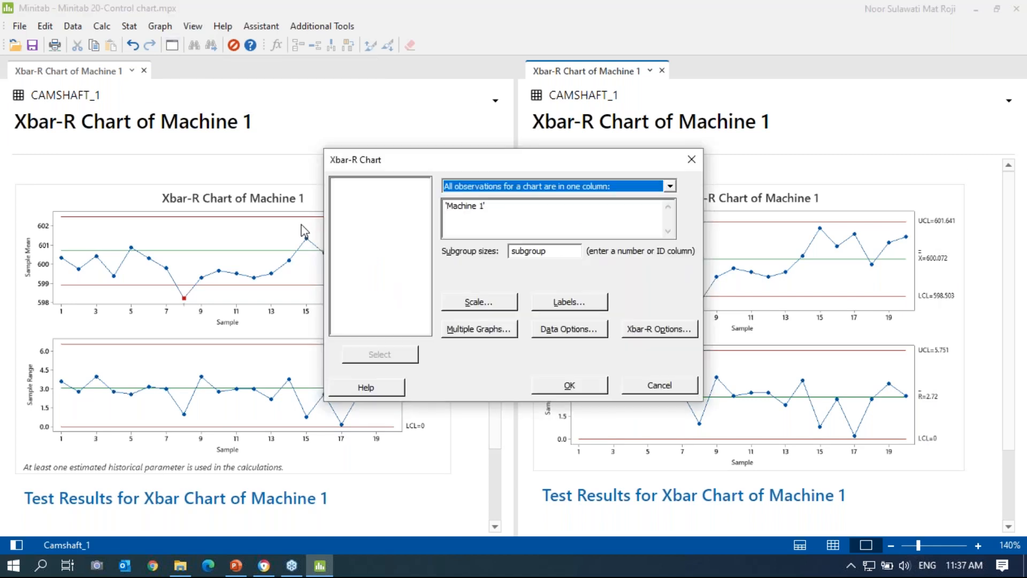
left_click(655, 329)
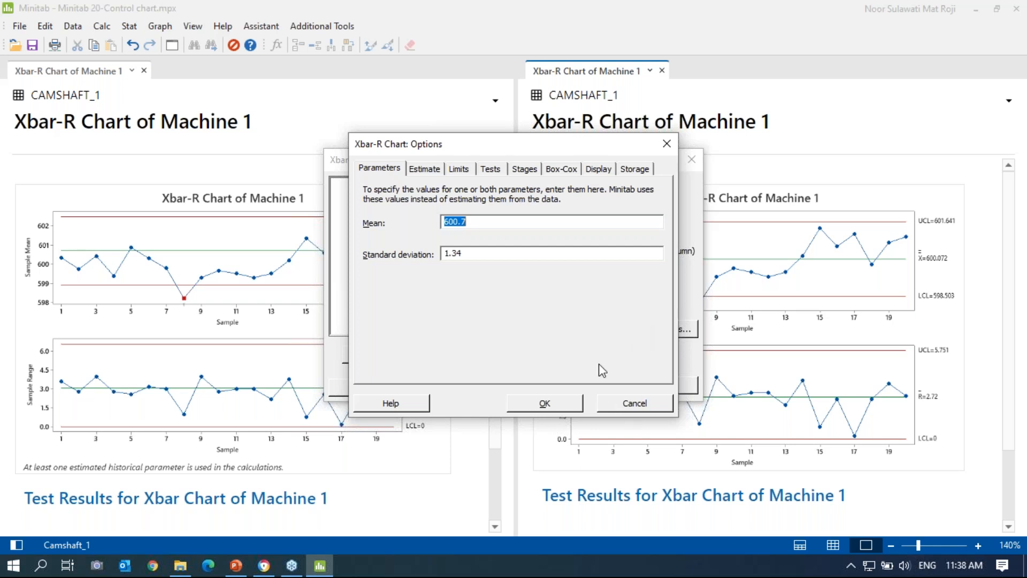
left_click(657, 410)
left_click(655, 387)
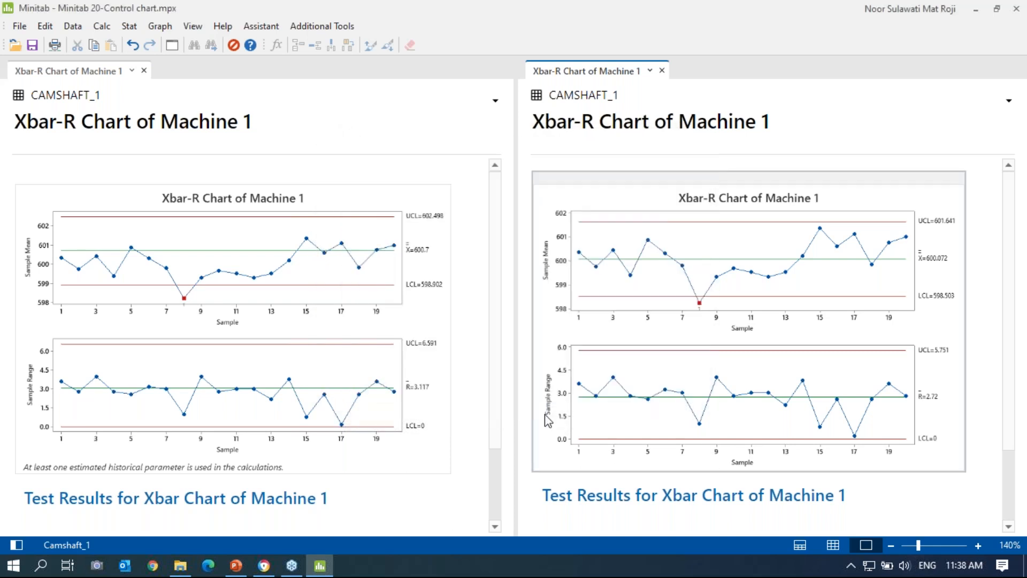
left_click(239, 566)
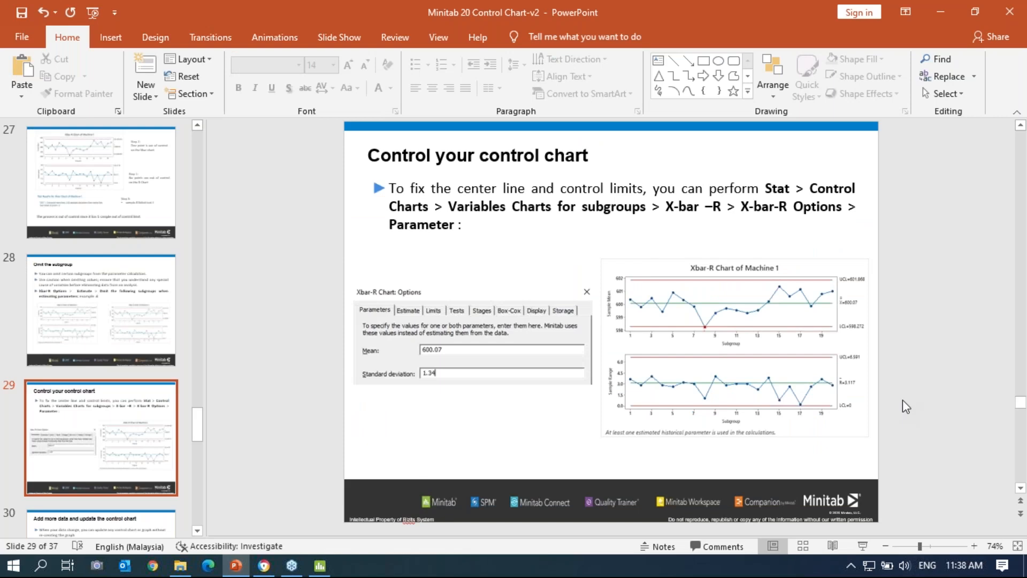
scroll(917, 509, "down", 1)
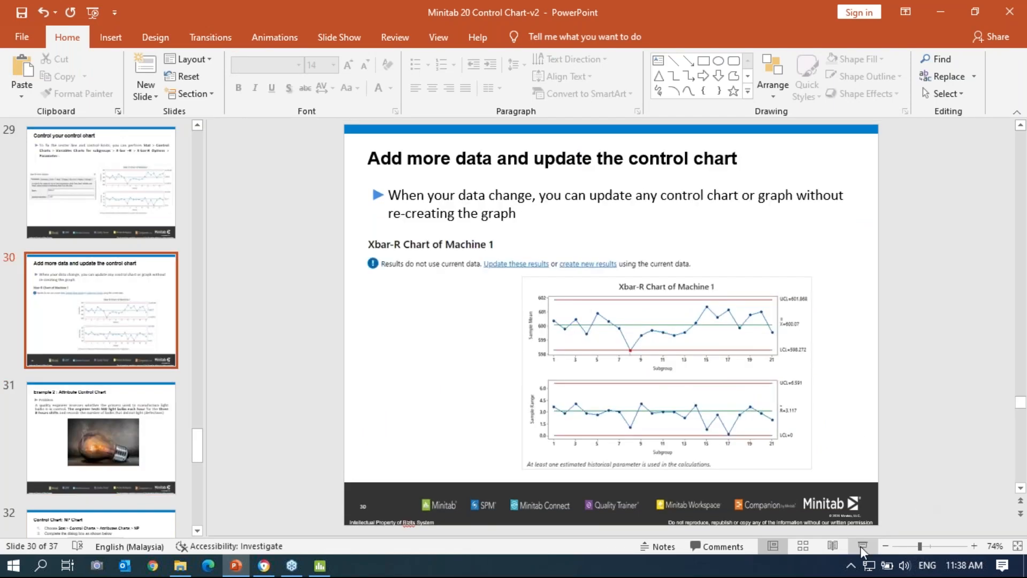
left_click(863, 547)
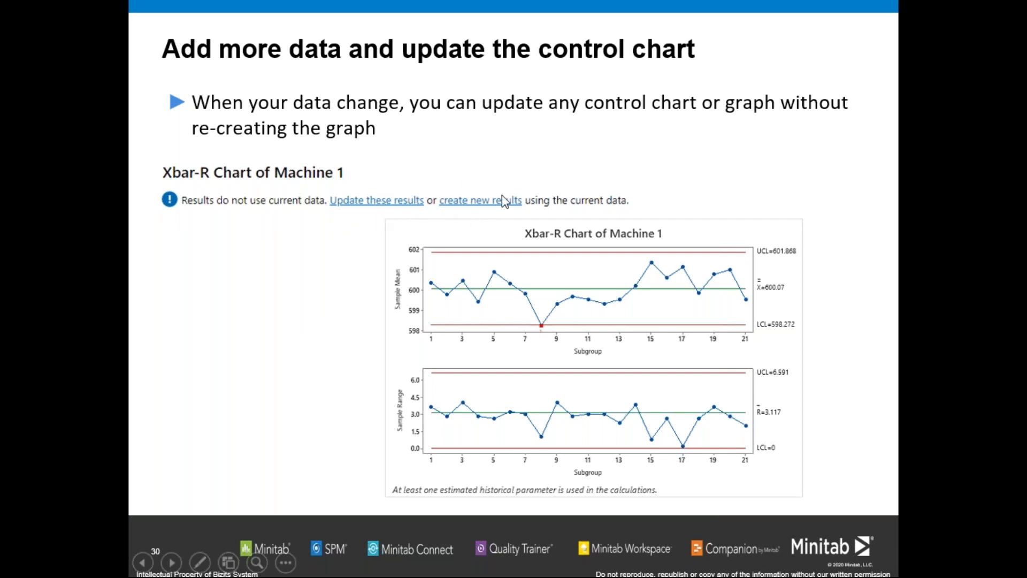
right_click(334, 323)
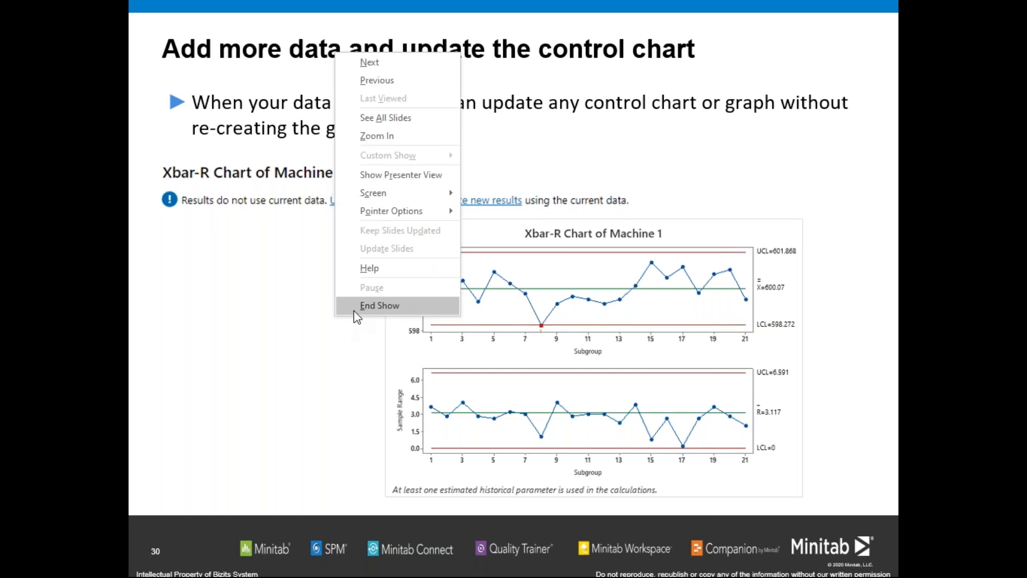
left_click(354, 306)
key("alt+Tab")
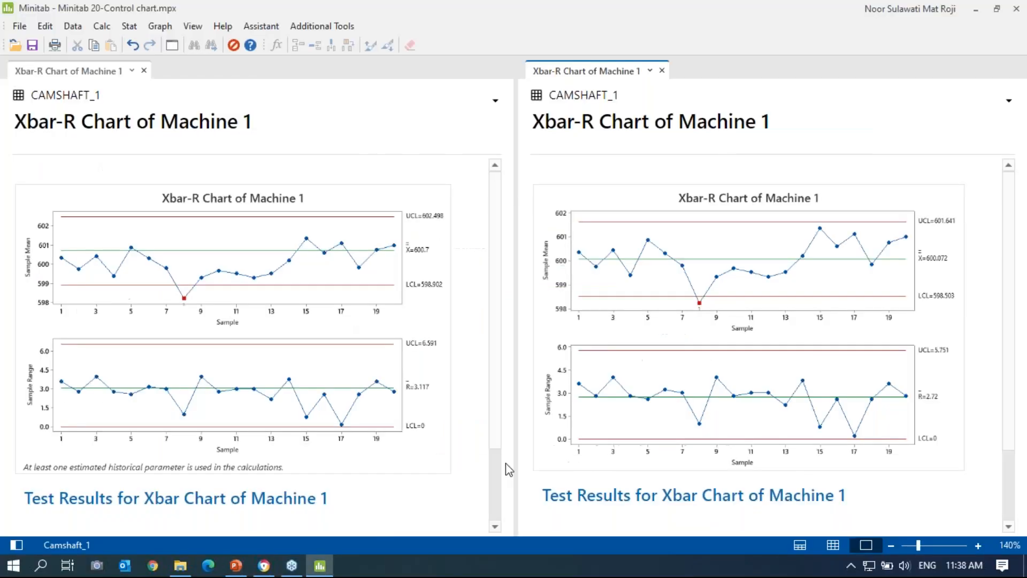
Step: Switch Minitab to the worksheet-only view of the Camshaft_1 data
left_click(20, 544)
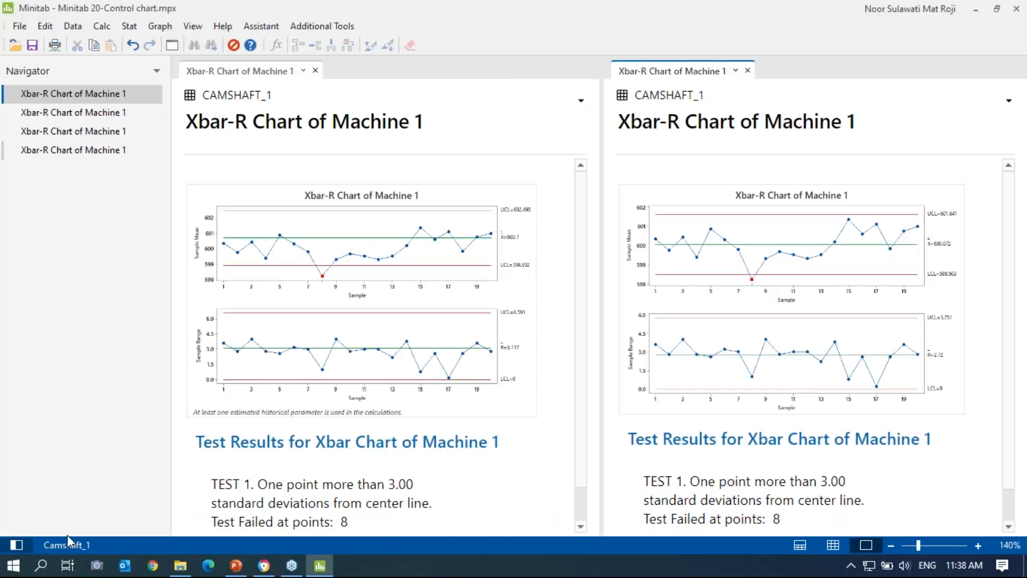
left_click(800, 546)
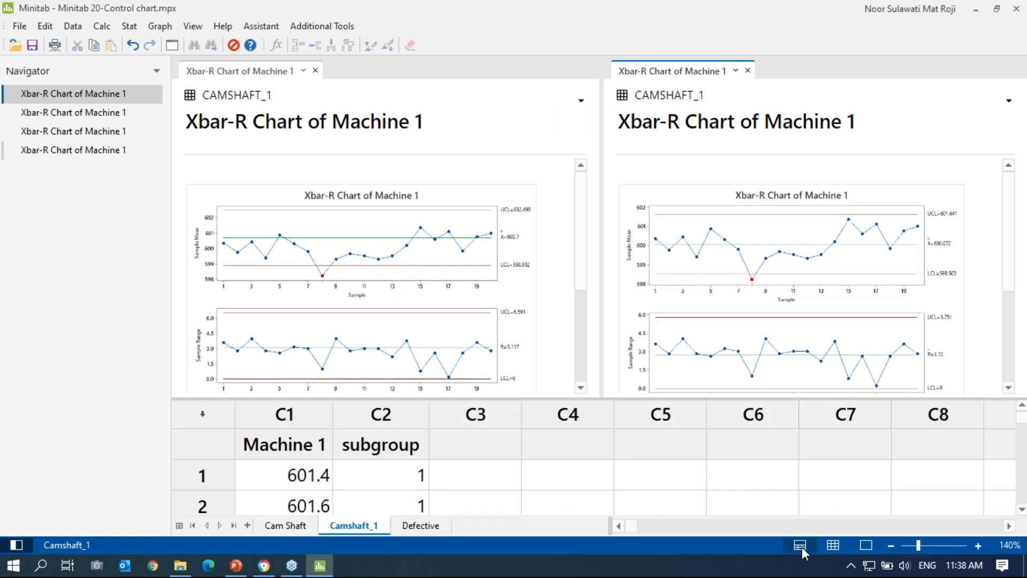
scroll(396, 487, "down", 2)
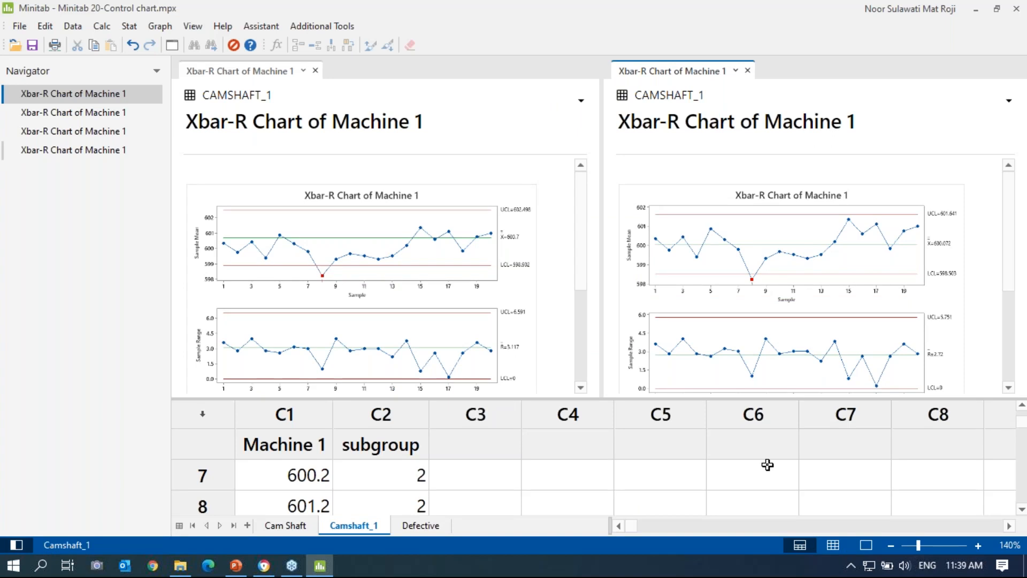
left_click(760, 408)
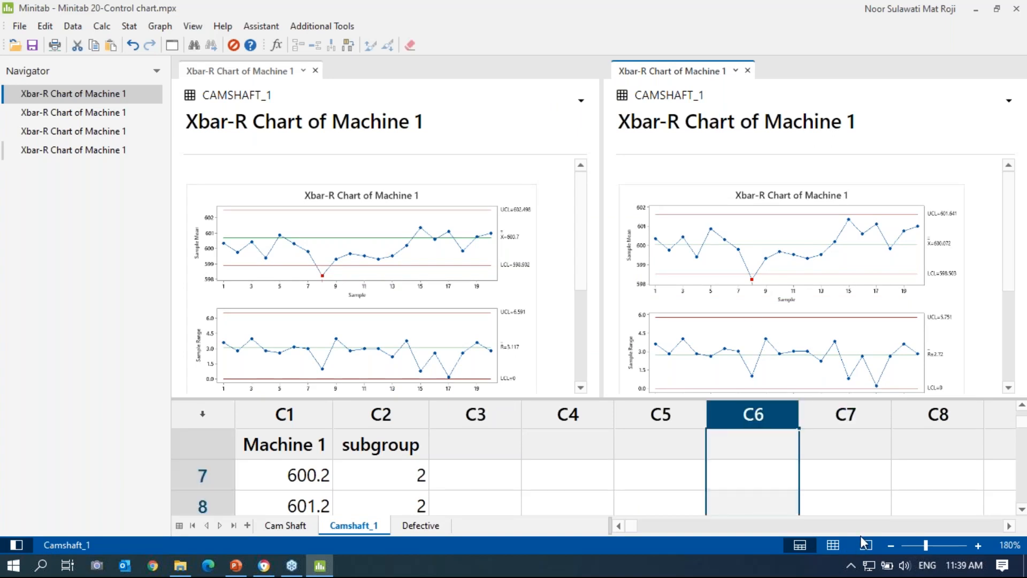
left_click(831, 544)
scroll(363, 229, "up", 2)
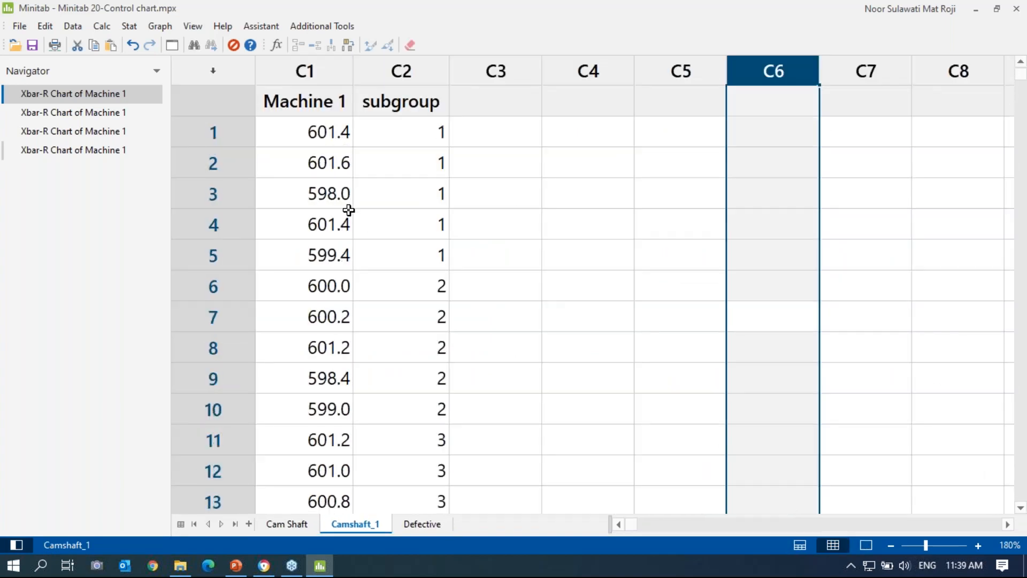
Step: Change the first Machine 1 value from 601.4 to 605.5 and bring back the Xbar-R chart
left_click(299, 135)
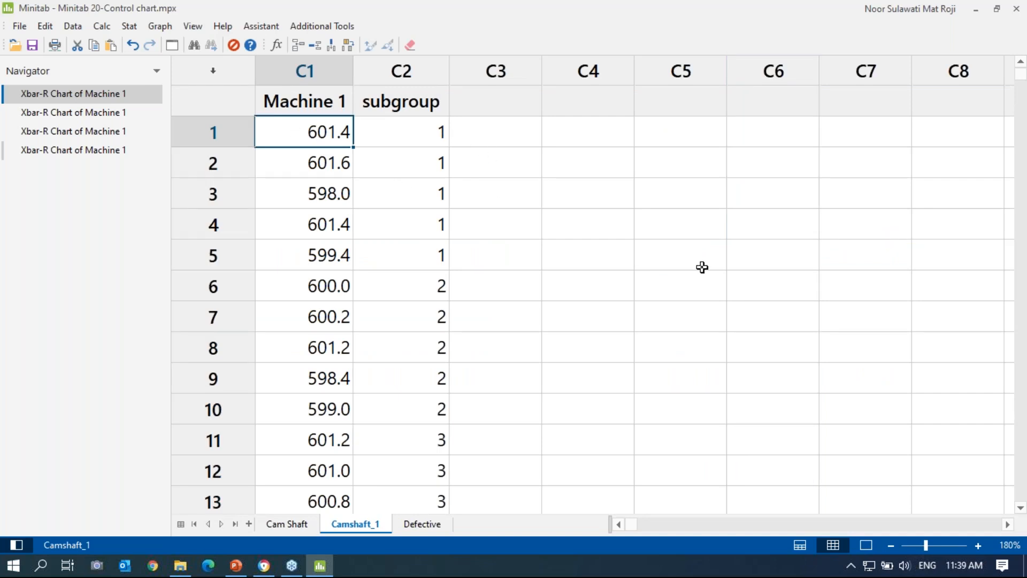
type("605")
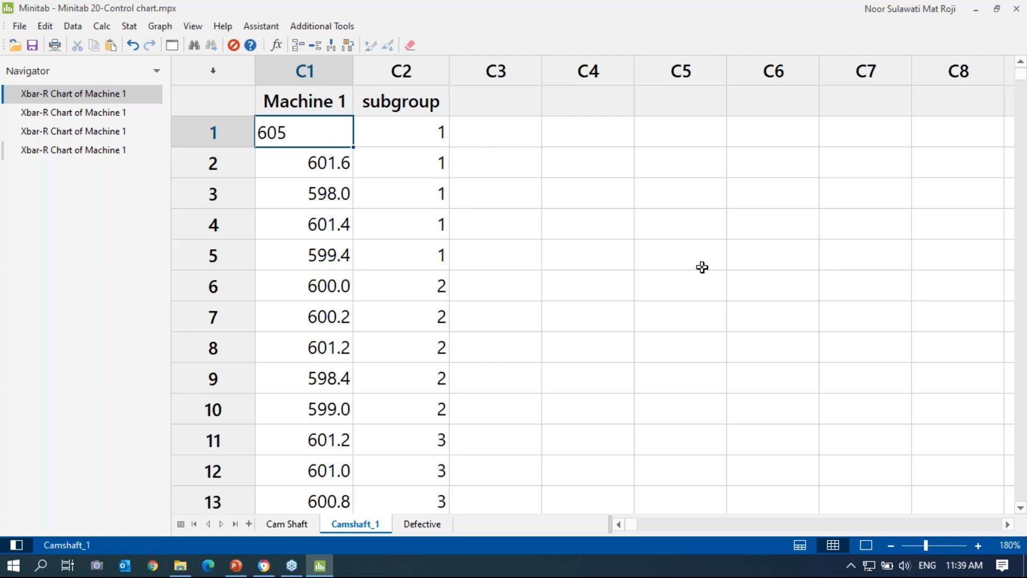
type(".5")
key("Return")
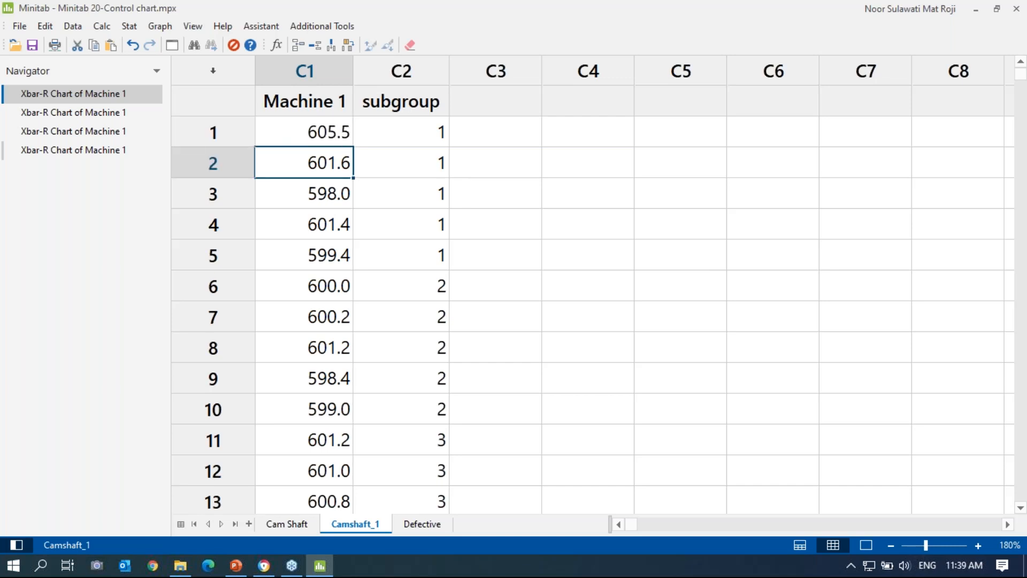
left_click(98, 100)
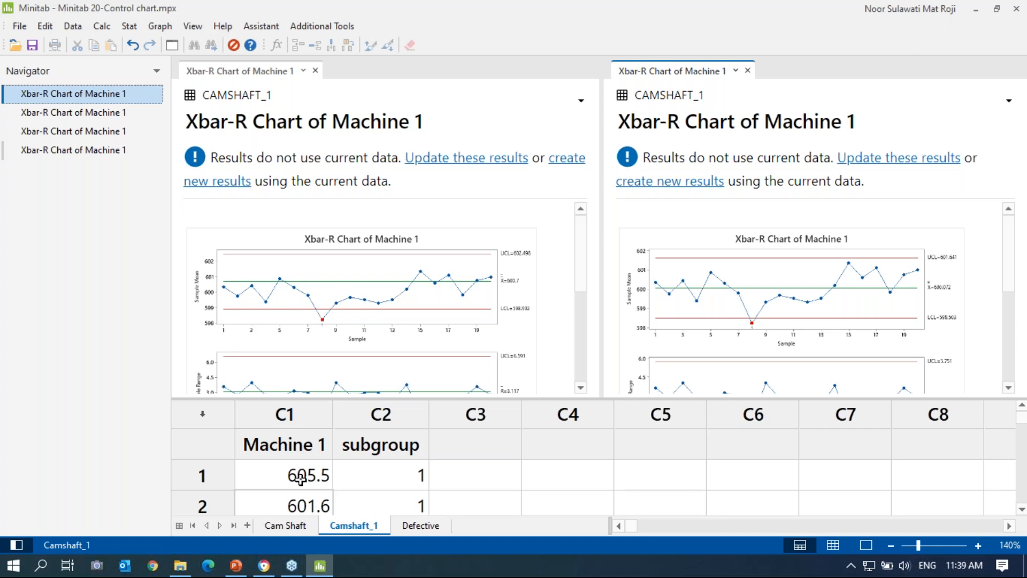
Step: Update the left Xbar-R chart to the edited data, create new results on the right, and enlarge the worksheet
left_click(460, 158)
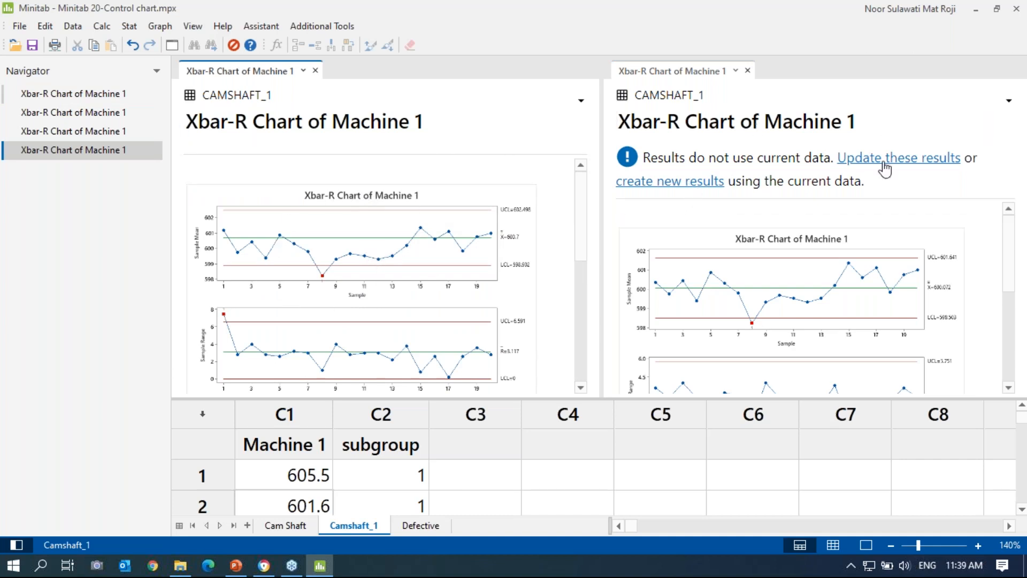
left_click(689, 182)
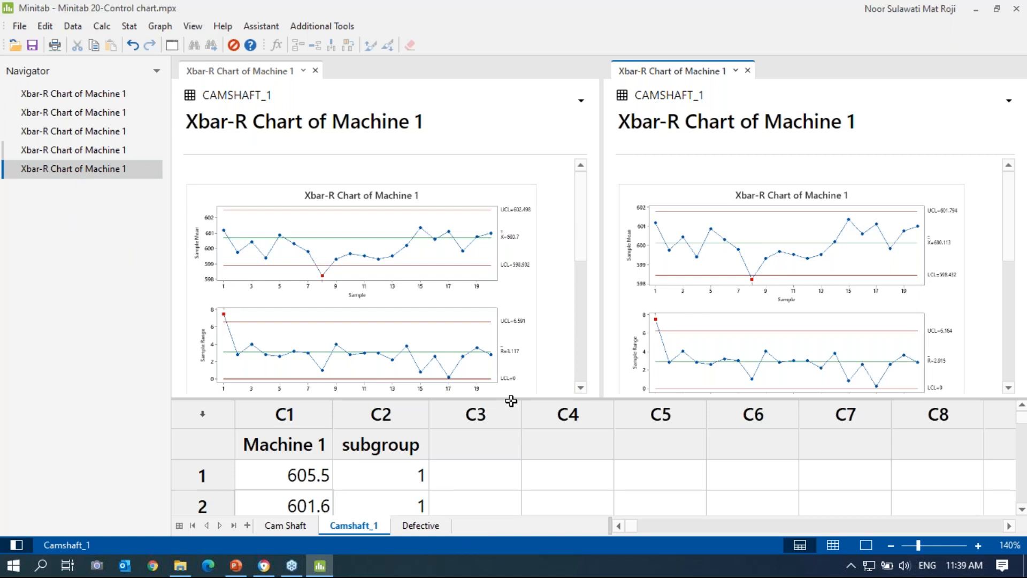
left_click_drag(511, 399, 512, 356)
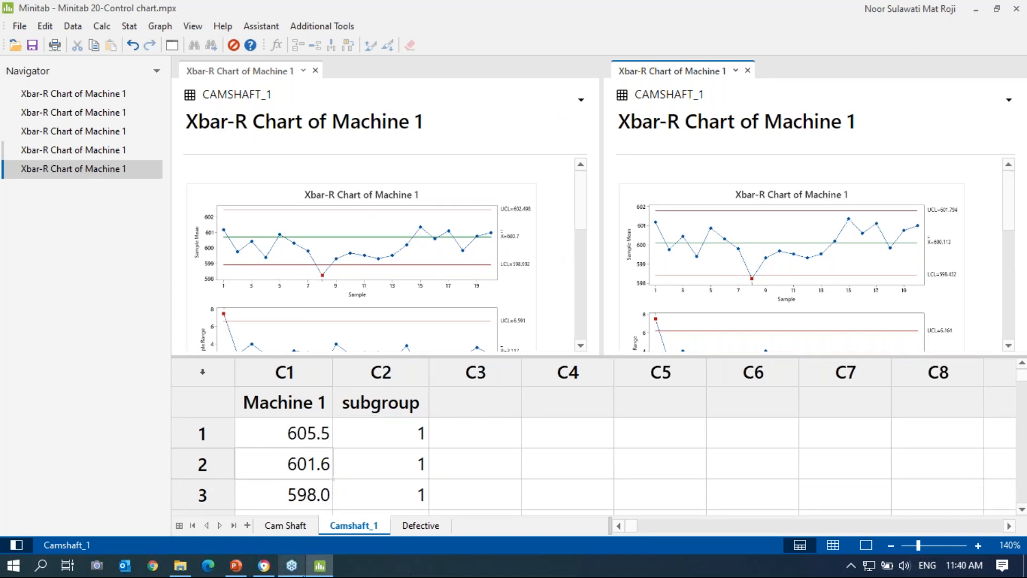
Step: Present slide 31, the Example 2 attribute chart, through the NP Chart instructions slide, then return to Minitab
left_click(236, 565)
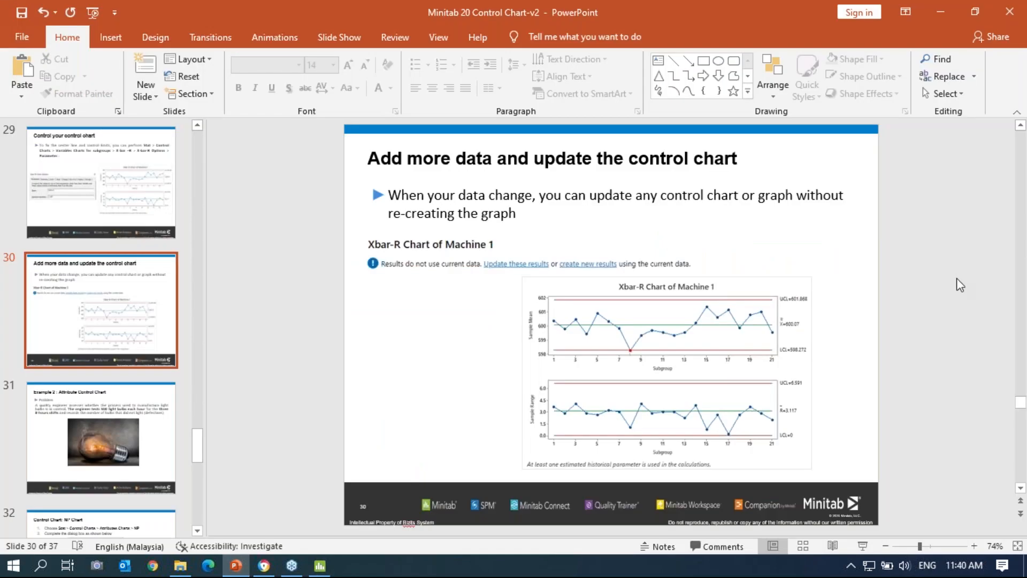
scroll(873, 318, "up", 1)
scroll(874, 319, "down", 1)
scroll(901, 386, "down", 1)
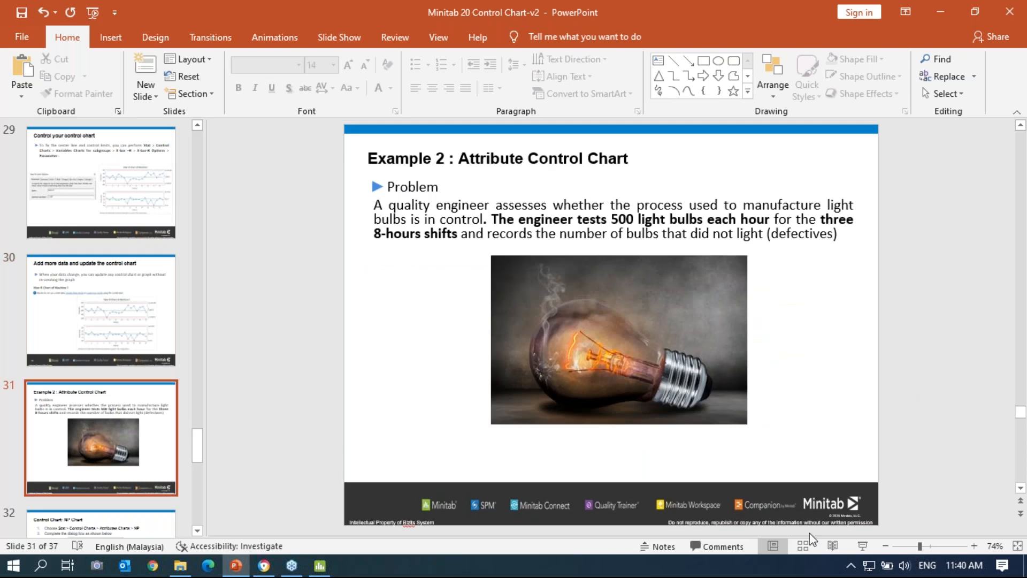
left_click(864, 546)
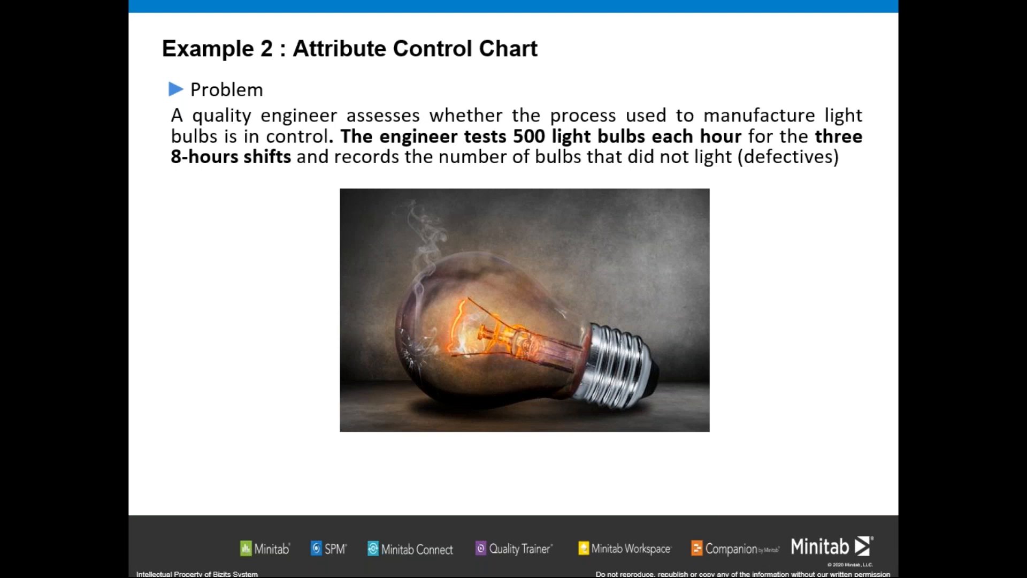
key("Right")
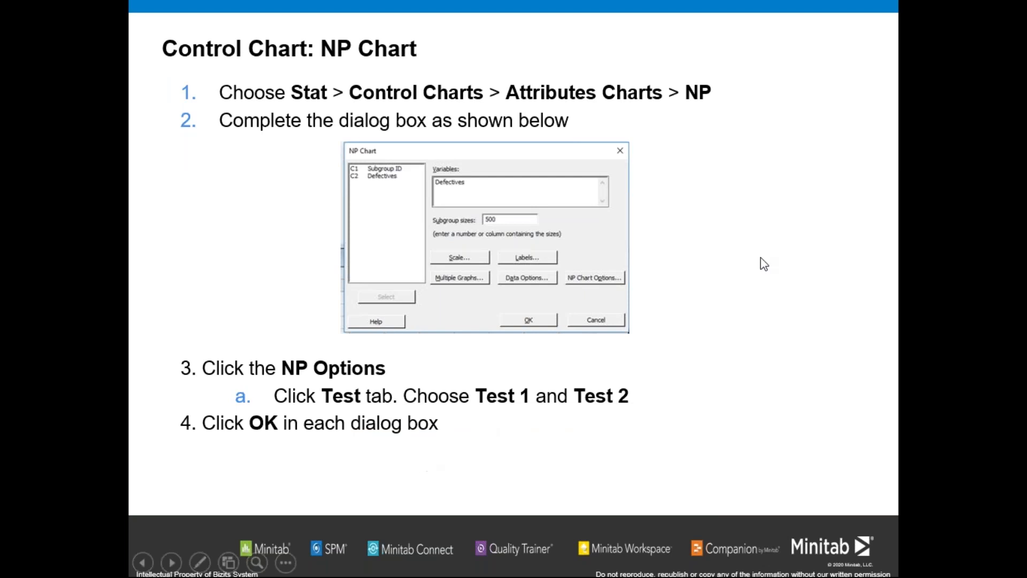
right_click(725, 310)
left_click(770, 299)
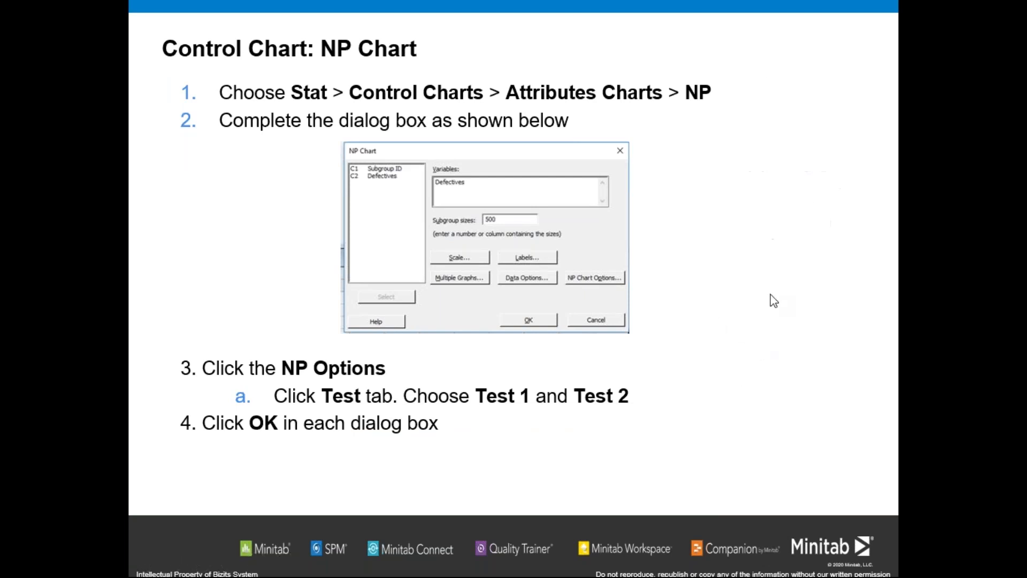
left_click(320, 567)
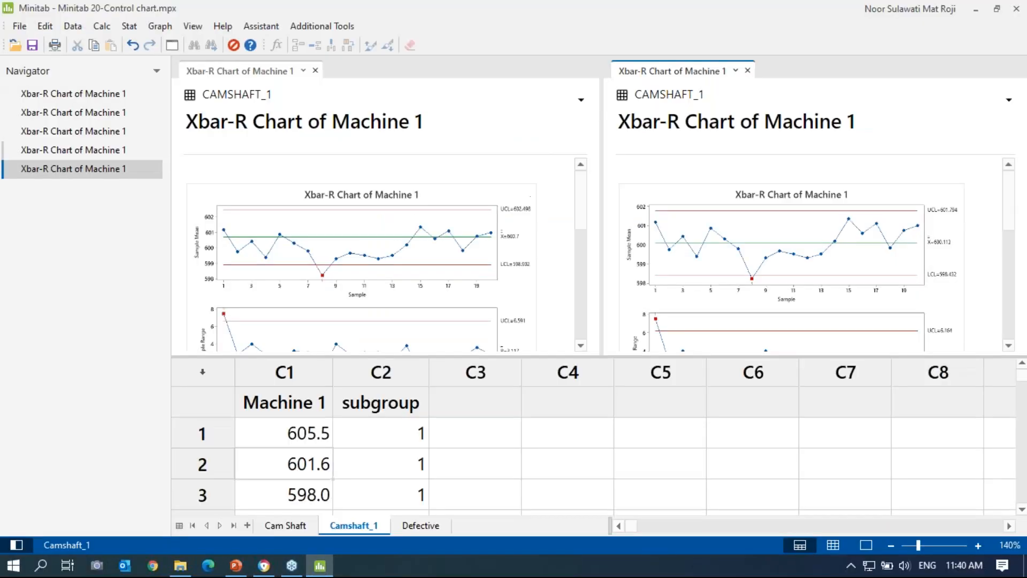
Step: Show the Defective worksheet alone at 150% zoom and select the first Defectives cell
left_click(428, 527)
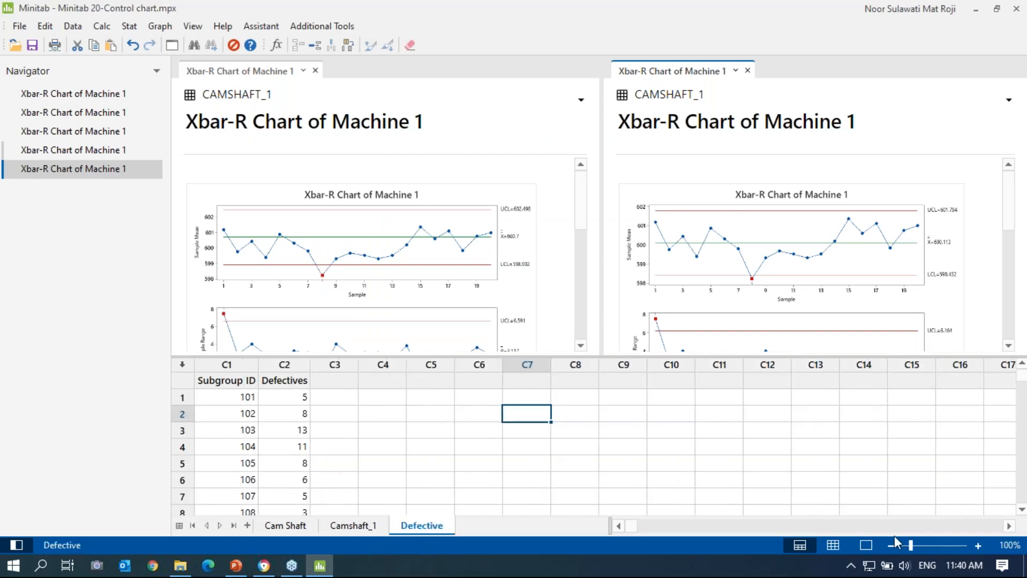
left_click(836, 543)
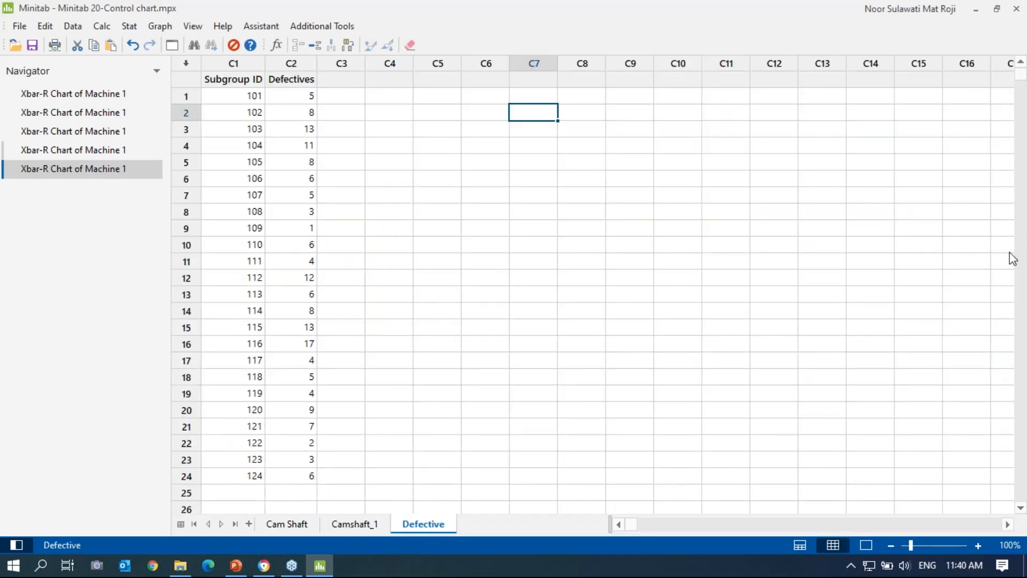
left_click(977, 545)
left_click(978, 544)
left_click(977, 544)
left_click(978, 545)
left_click(978, 545)
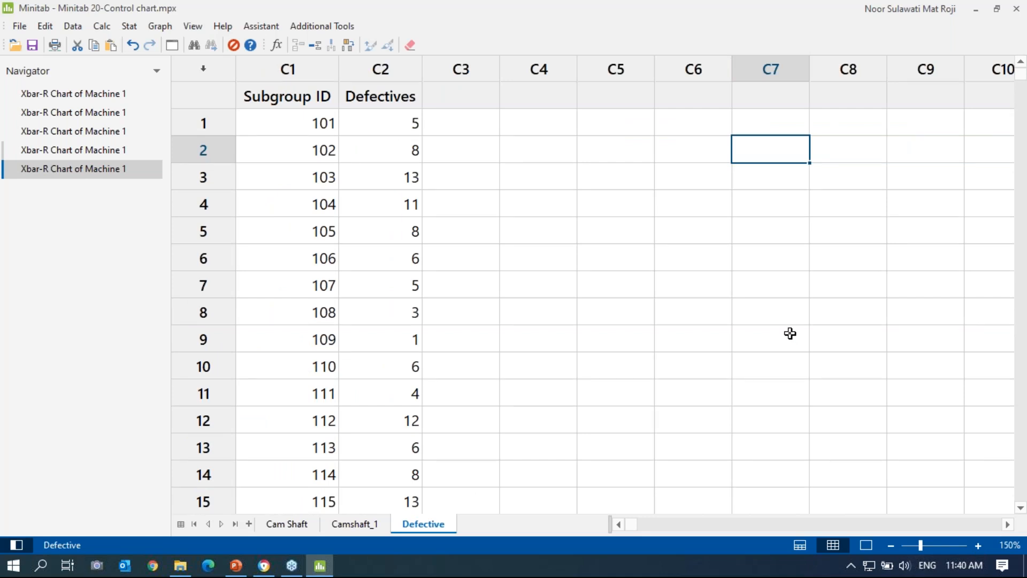
left_click(385, 124)
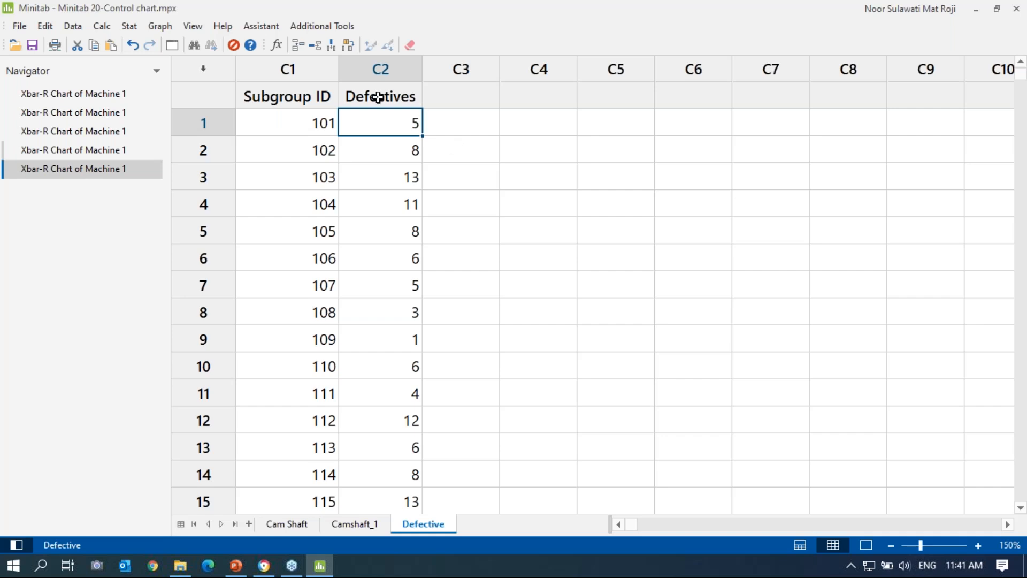
Step: Create an NP chart of C2 Defectives with subgroup size 500 from Stat > Control Charts > Attributes Charts
left_click(129, 29)
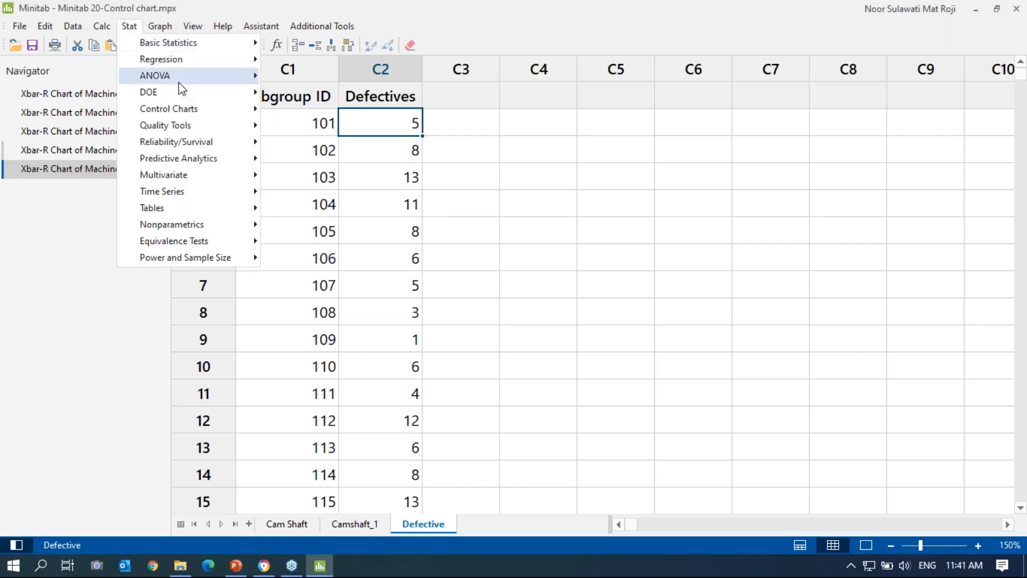
mouse_move(198, 116)
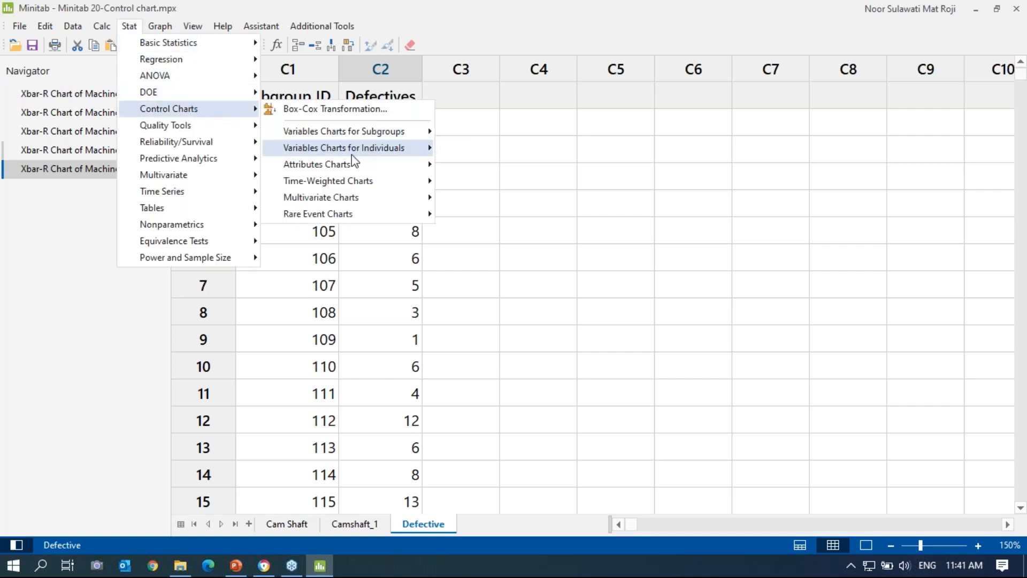
mouse_move(350, 167)
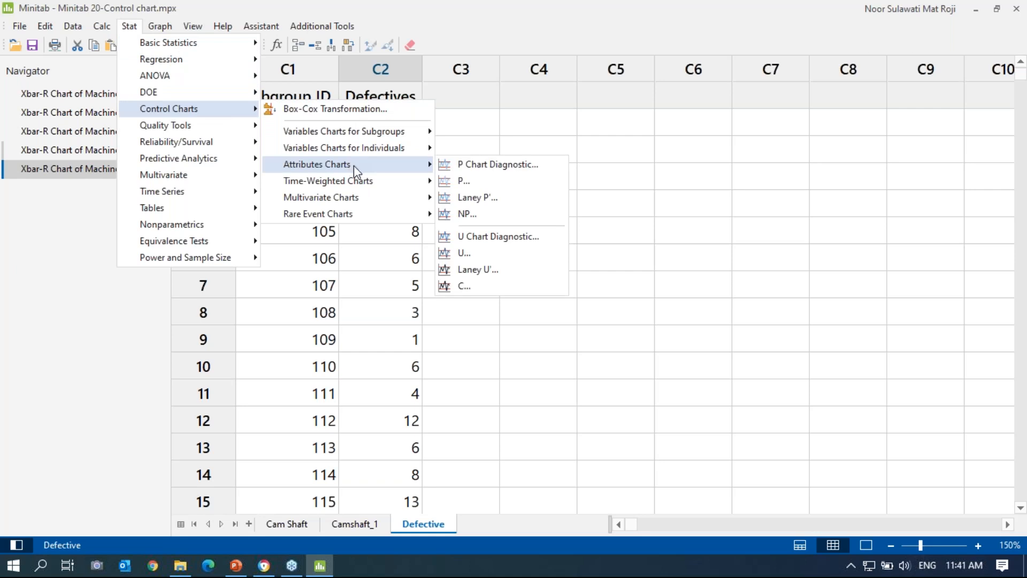
left_click(471, 219)
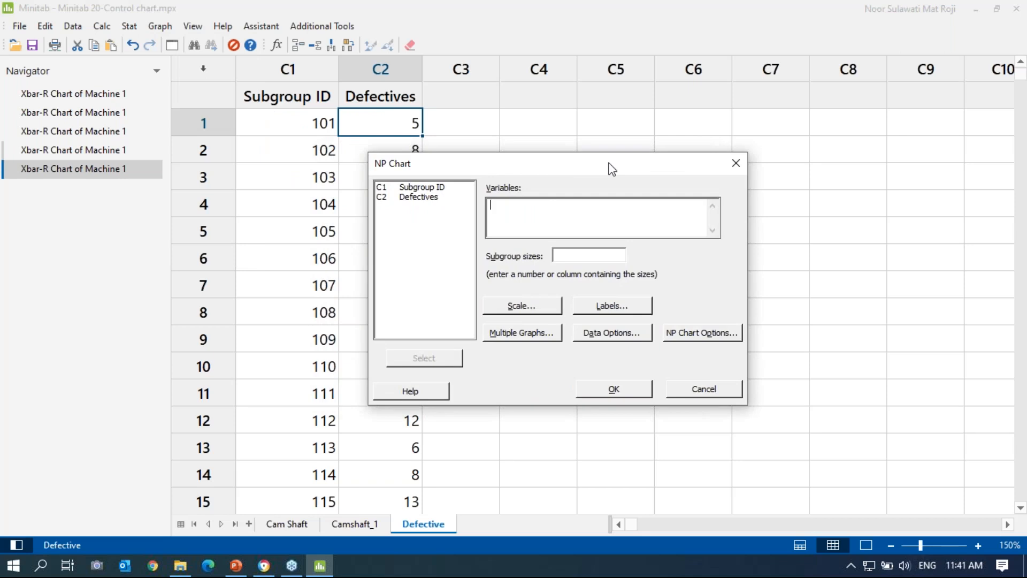
left_click(867, 142)
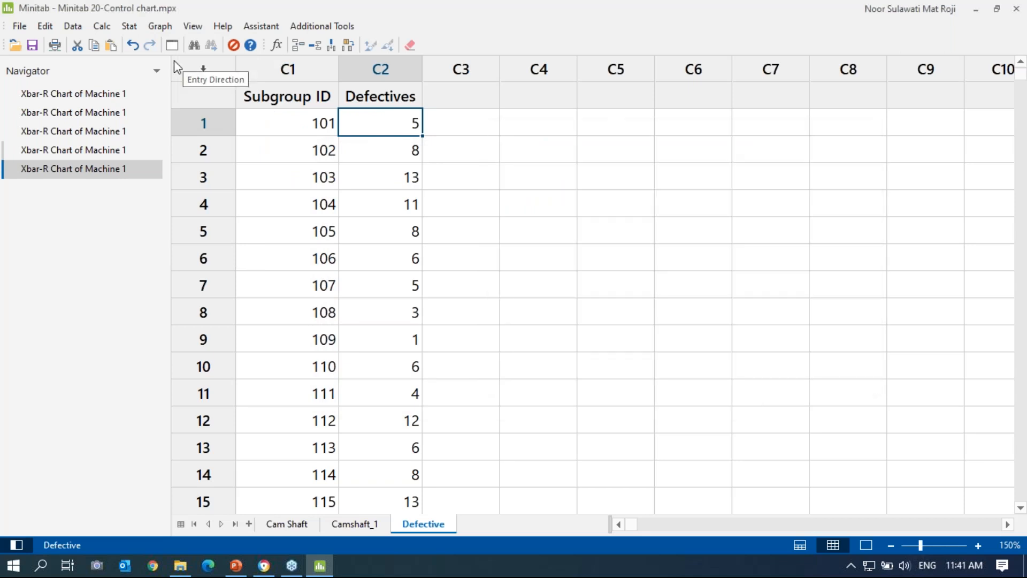
left_click(129, 27)
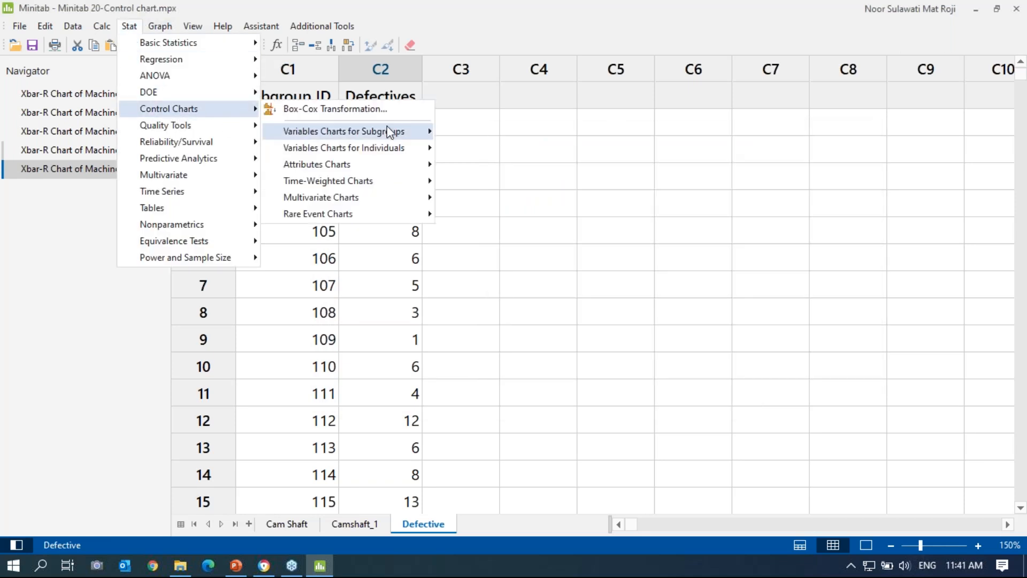
mouse_move(391, 150)
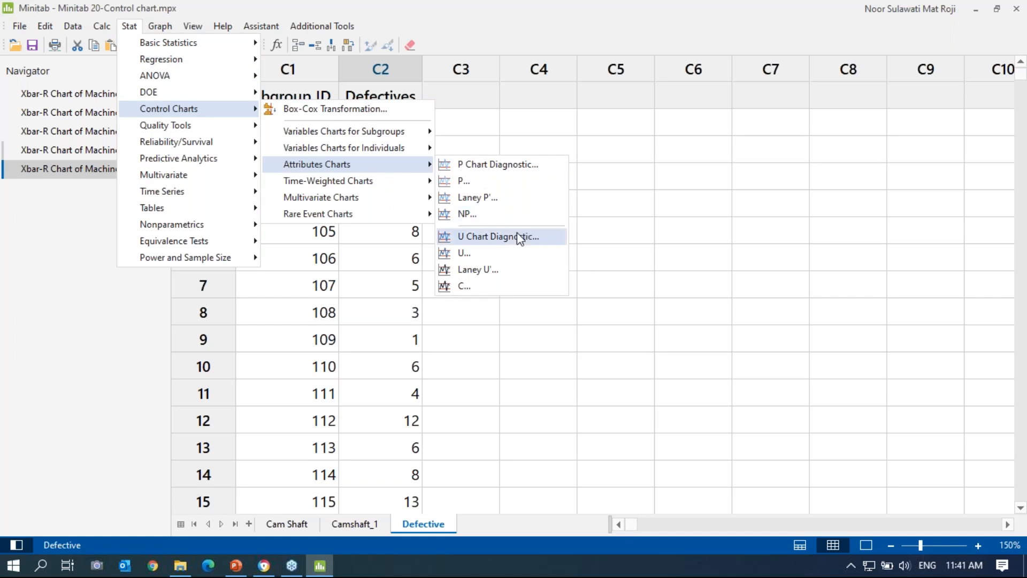
left_click(519, 216)
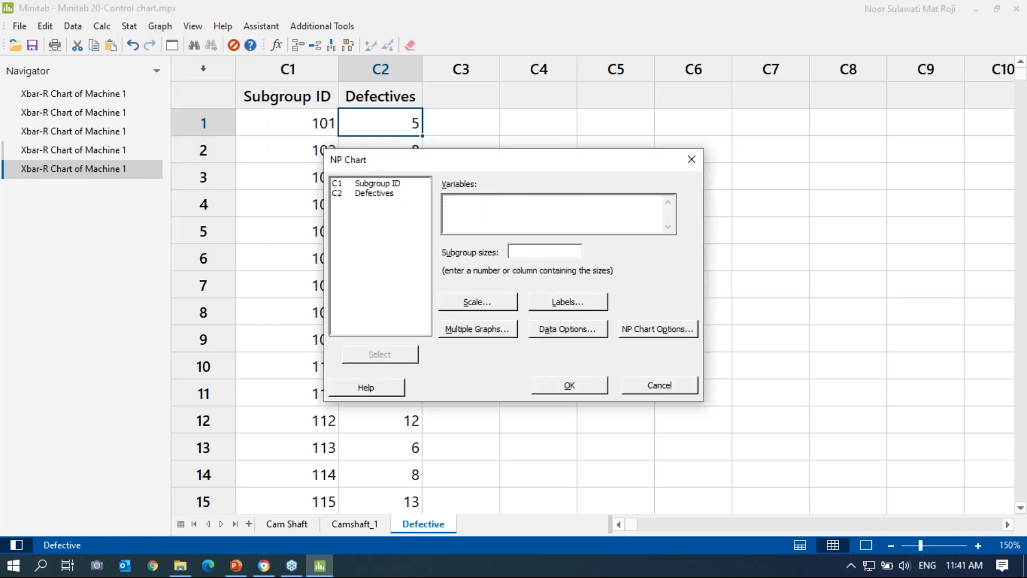
left_click(381, 198)
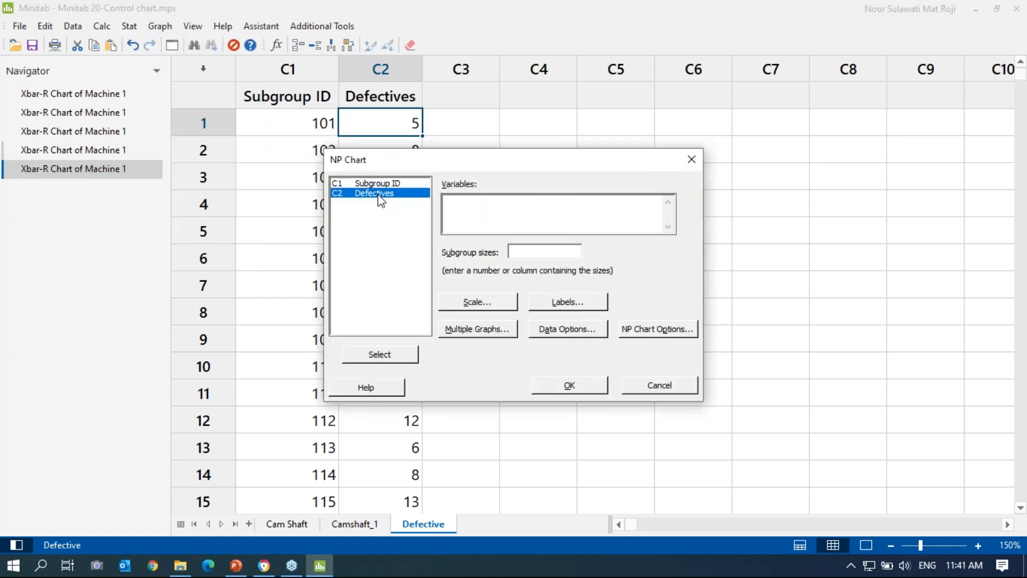
double_click(381, 198)
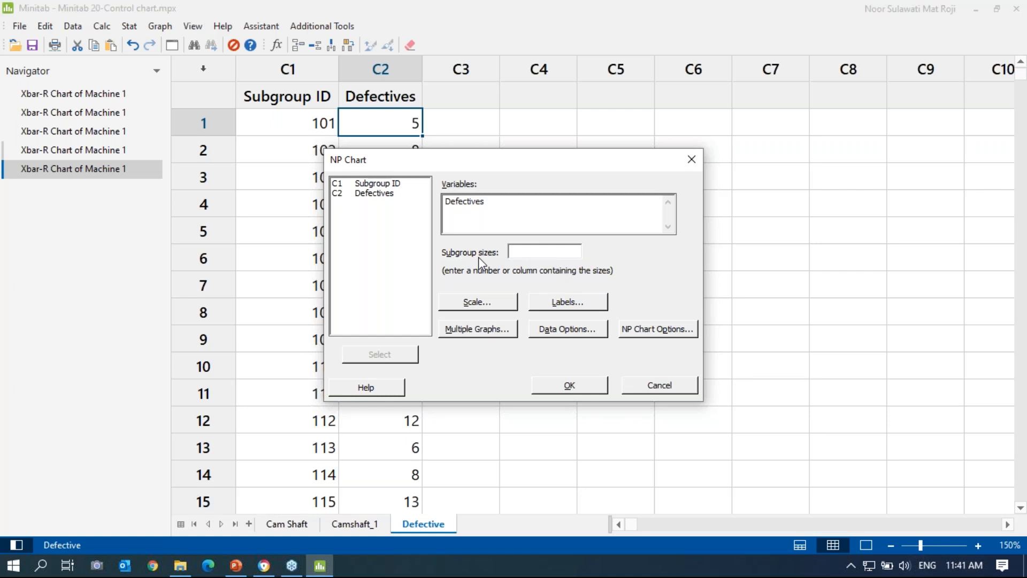
type("500")
left_click(574, 391)
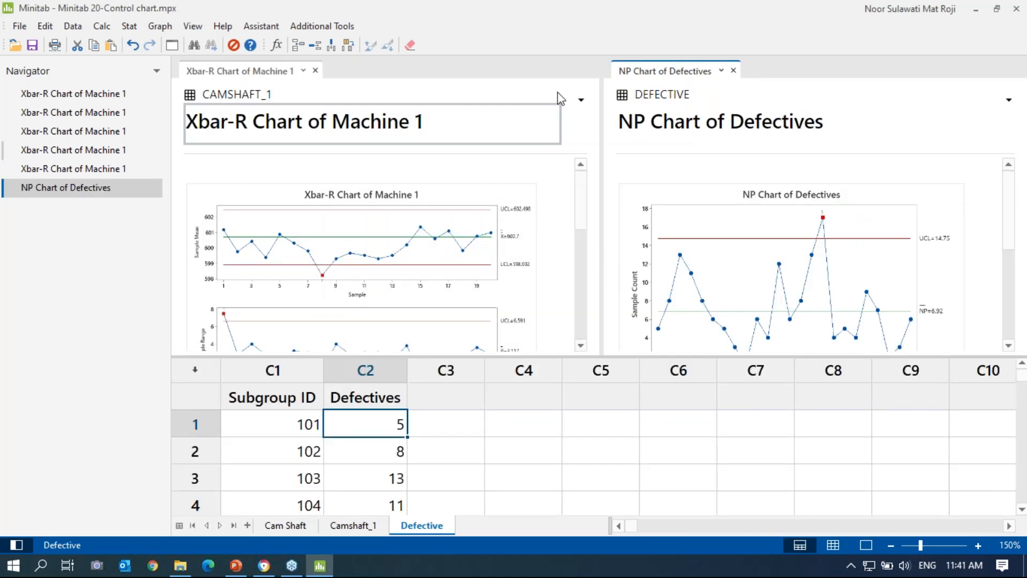
Step: Close the Xbar-R output, hide the worksheet, and review the NP chart and its Test Results
left_click(315, 70)
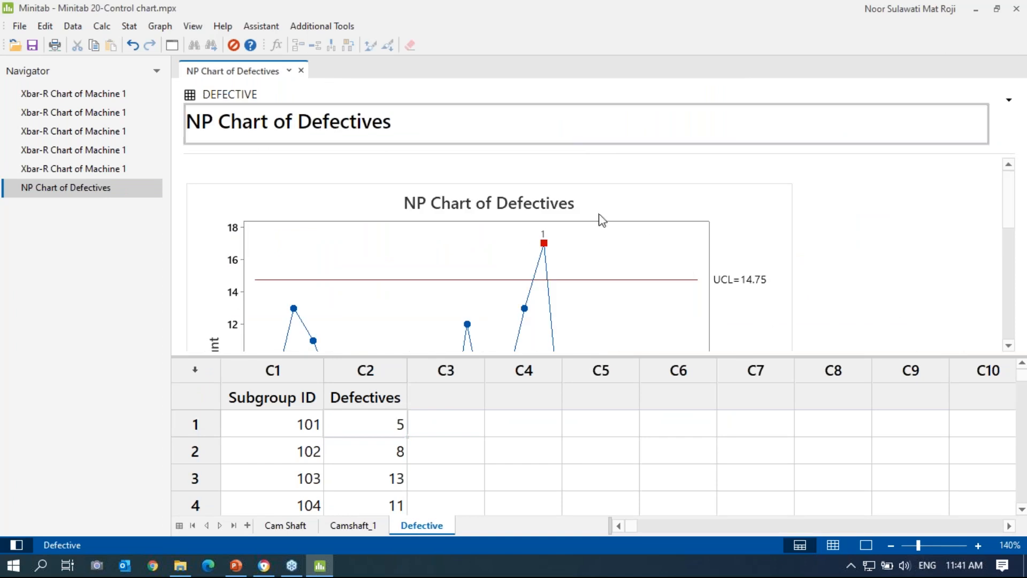
left_click(860, 543)
scroll(854, 362, "down", 2)
scroll(852, 361, "up", 1)
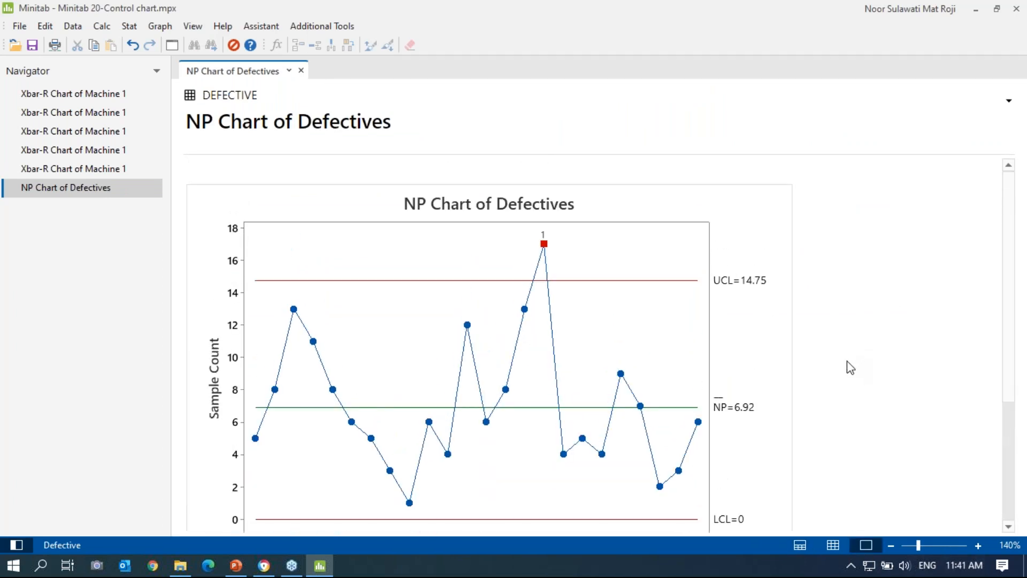
scroll(847, 366, "down", 1)
scroll(848, 364, "up", 2)
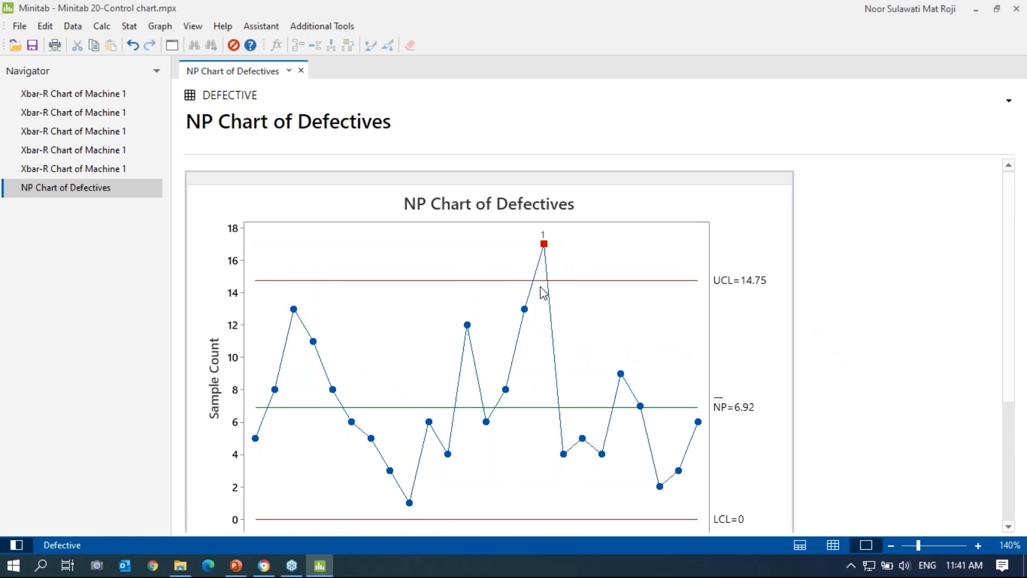
scroll(547, 279, "down", 1)
scroll(546, 291, "down", 3)
scroll(585, 425, "up", 3)
scroll(482, 316, "down", 3)
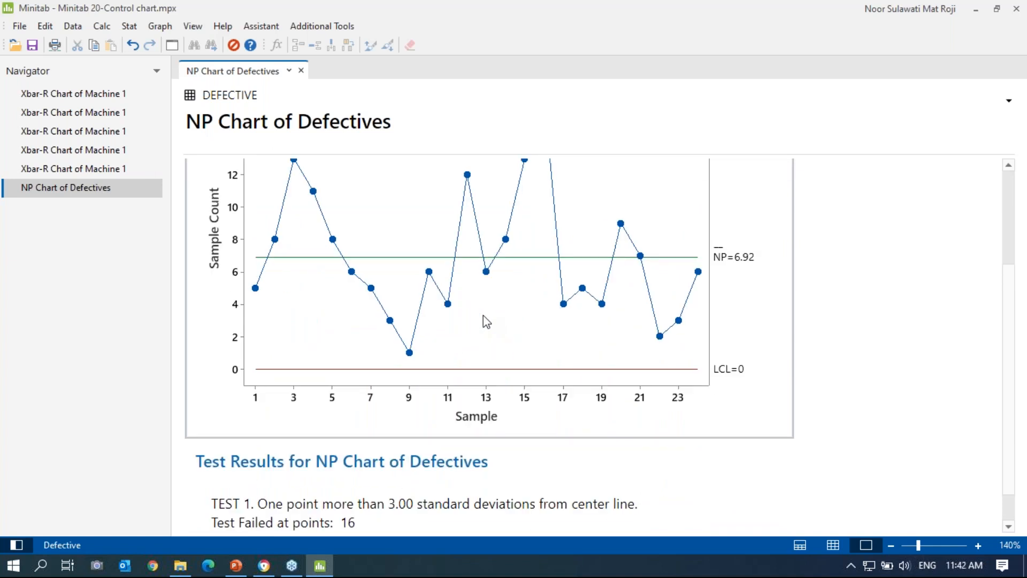
scroll(484, 315, "up", 2)
scroll(482, 326, "down", 2)
scroll(480, 324, "up", 2)
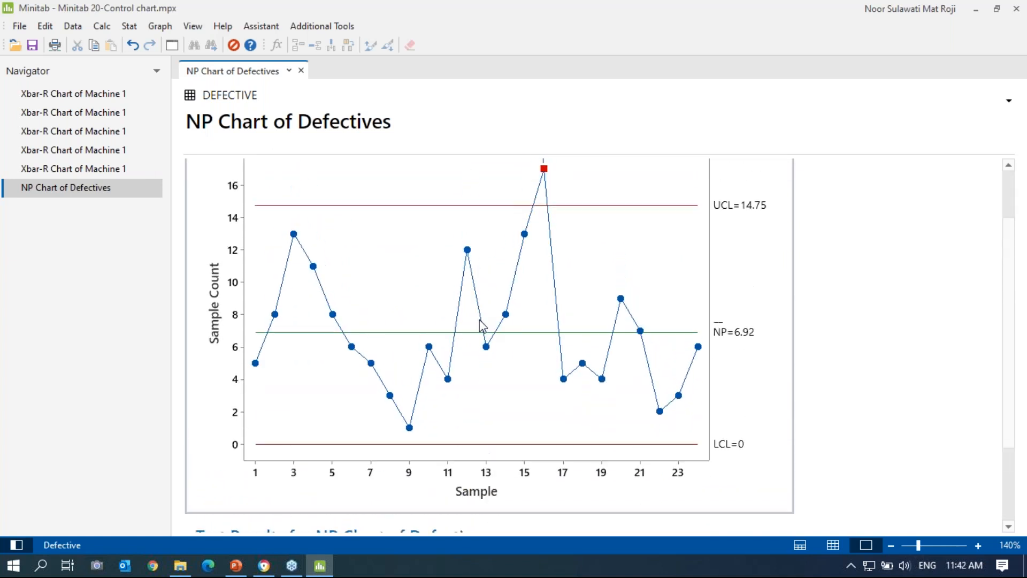
scroll(481, 323, "down", 2)
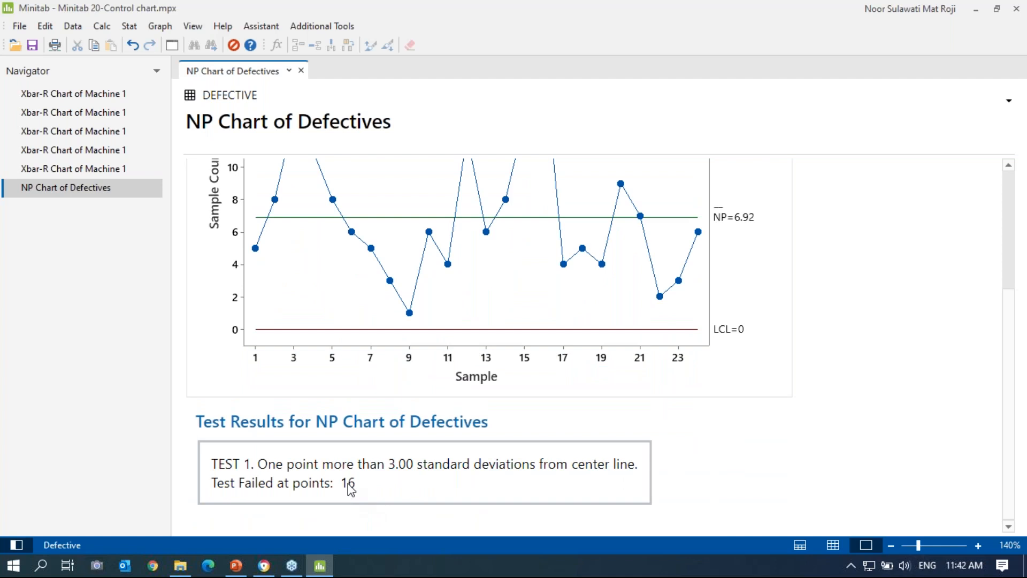
scroll(471, 427, "up", 2)
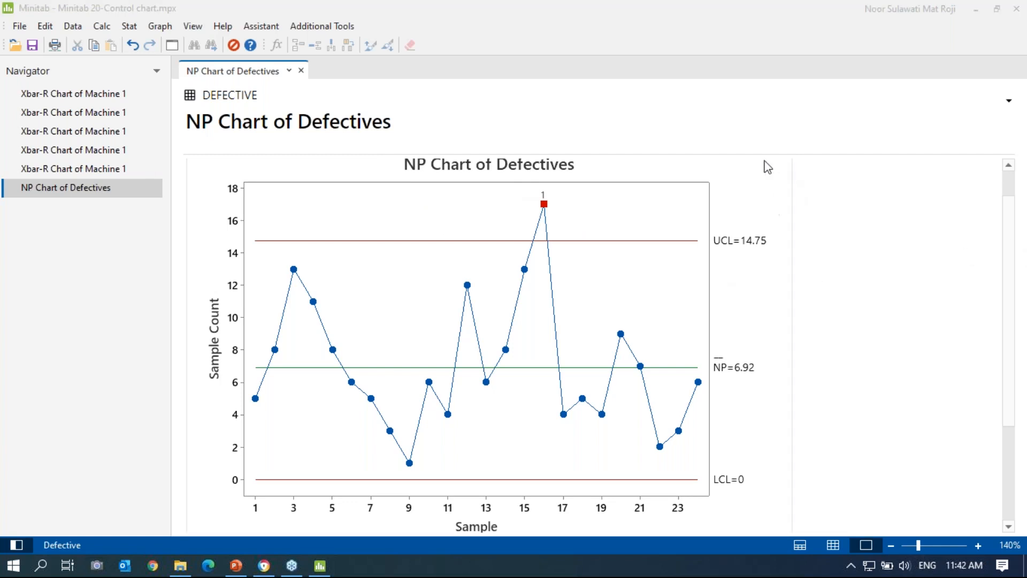
Step: Create an NP chart of Defectives with subgroup size 500
left_click(129, 30)
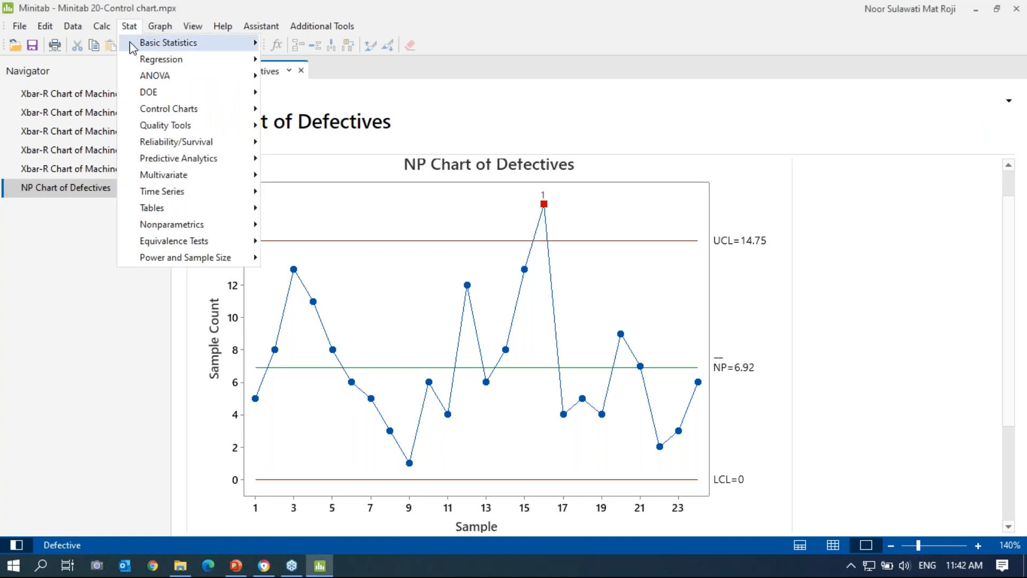
mouse_move(200, 110)
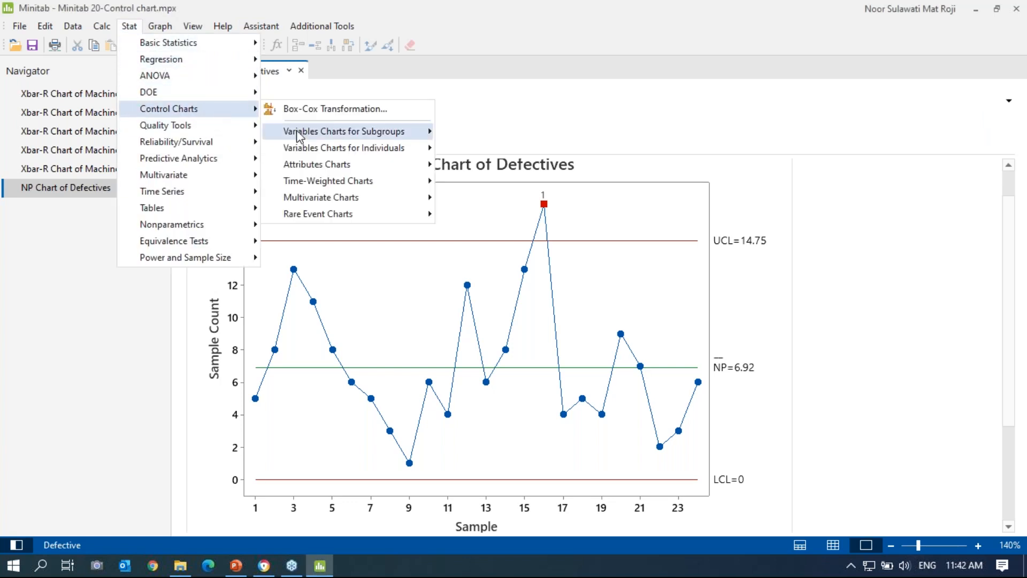
mouse_move(360, 165)
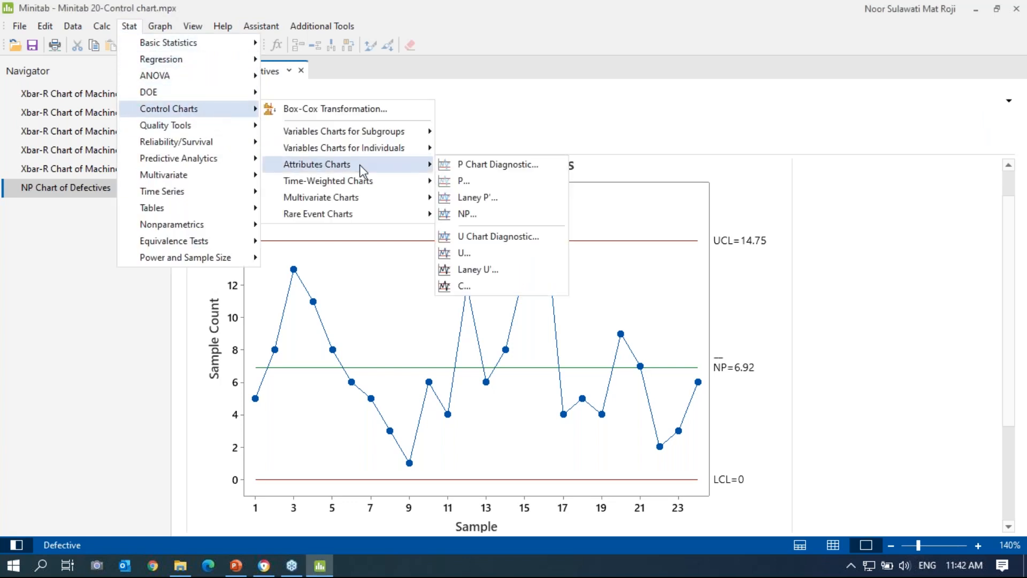
left_click(463, 214)
left_click(546, 217)
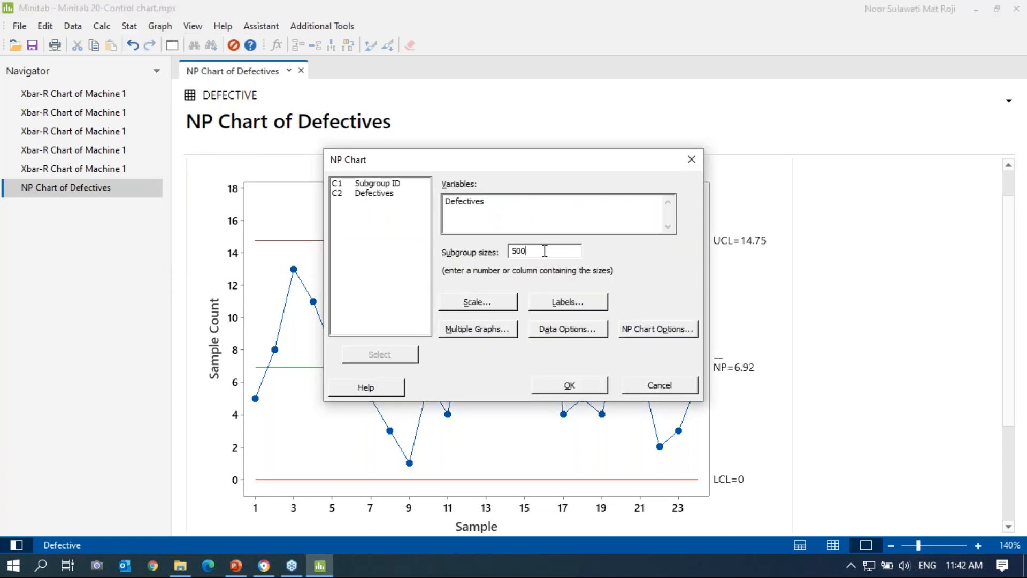
left_click(576, 388)
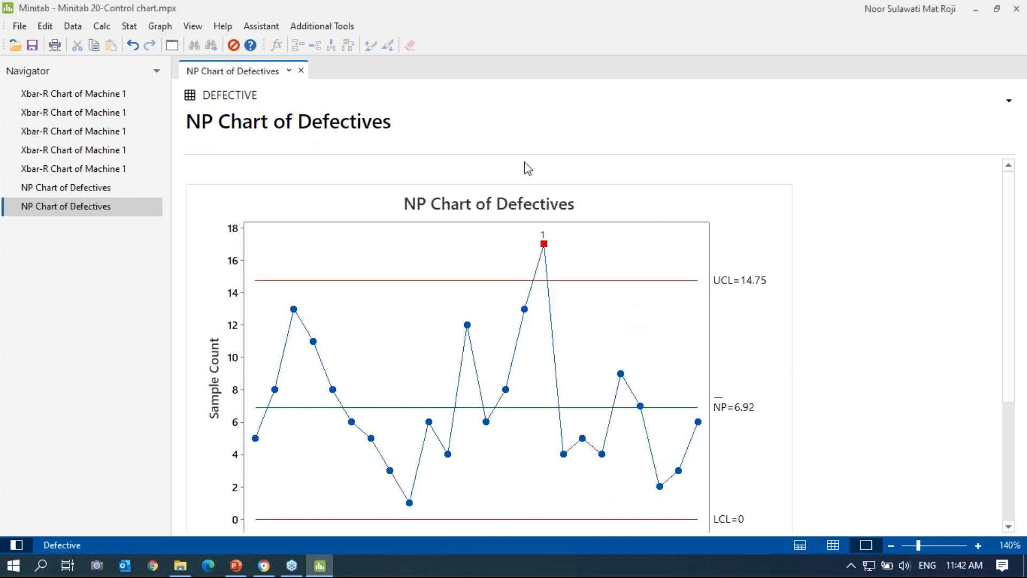
Step: Rerun the NP chart with Perform all tests for special causes selected in Options > Tests
left_click(173, 47)
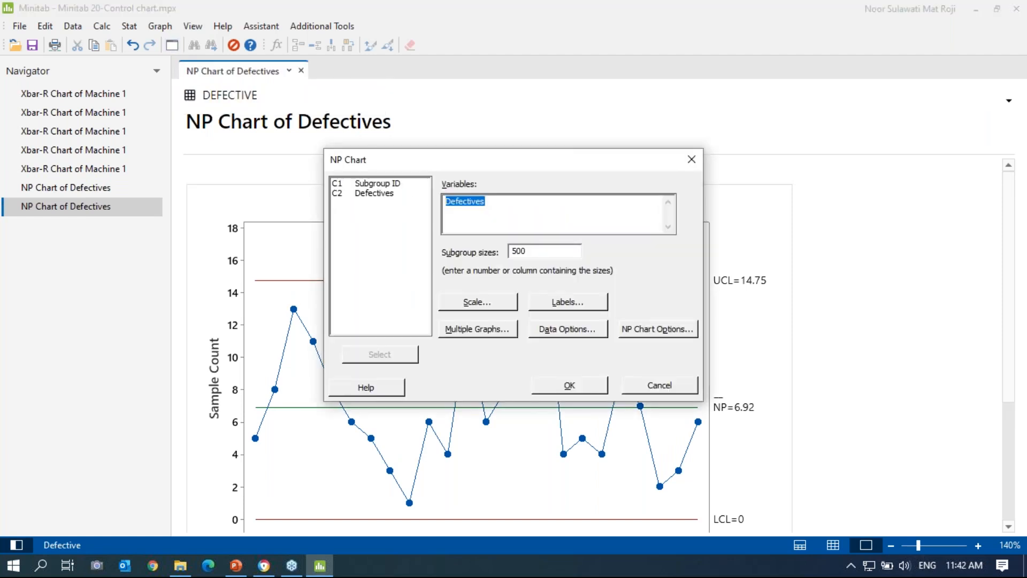
left_click(666, 328)
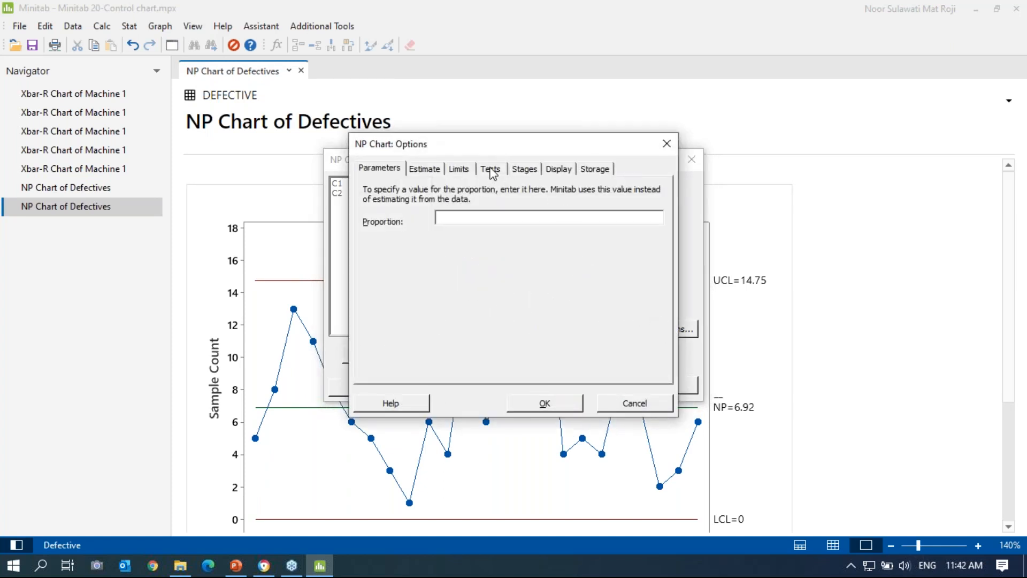
left_click(491, 170)
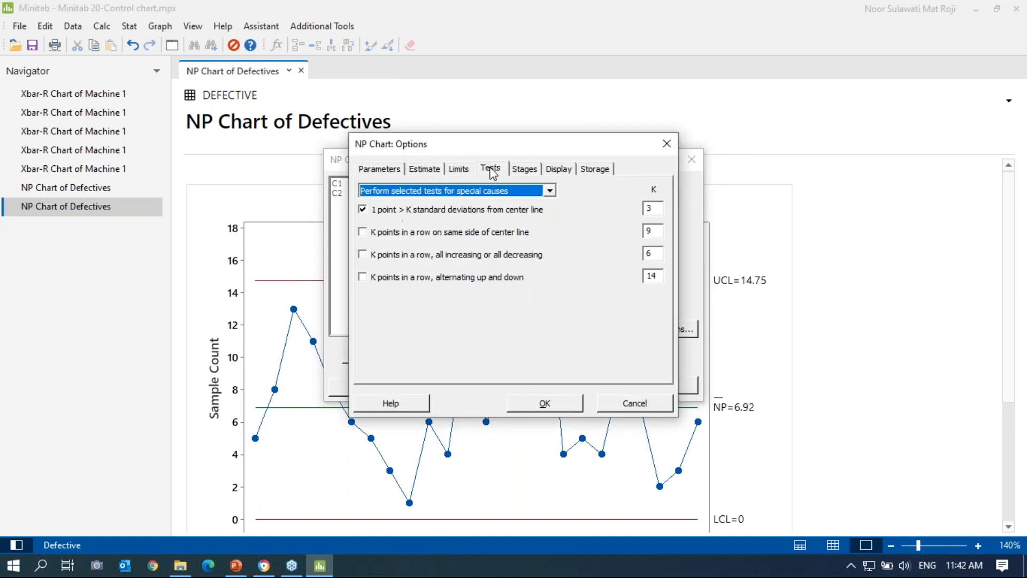
left_click(550, 191)
left_click(543, 205)
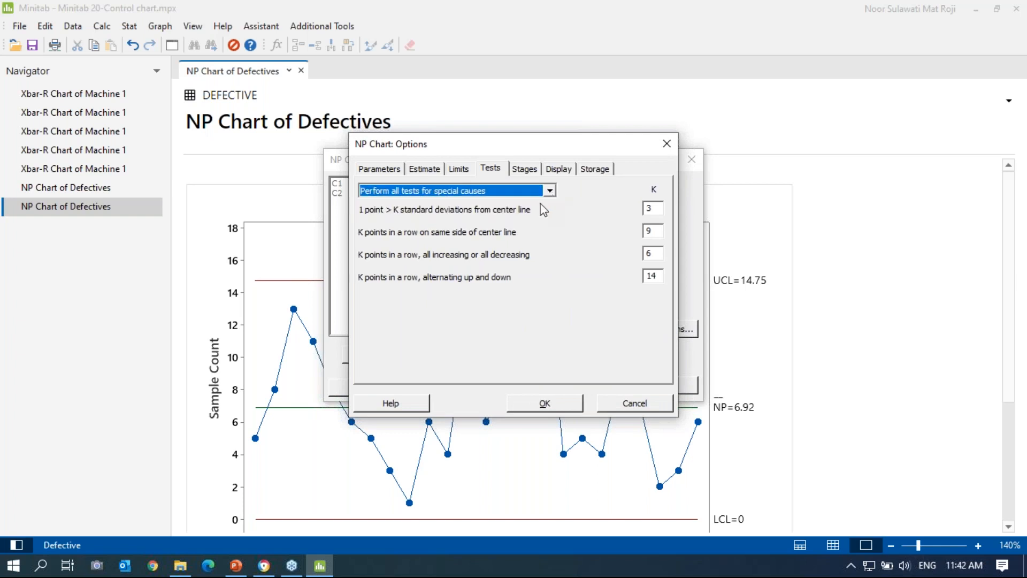
left_click(555, 406)
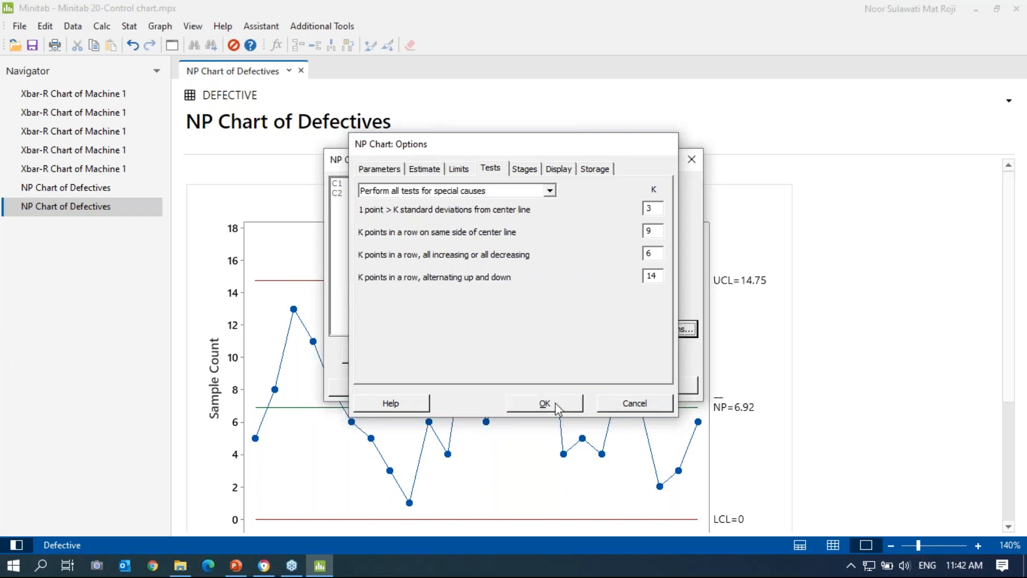
left_click(580, 386)
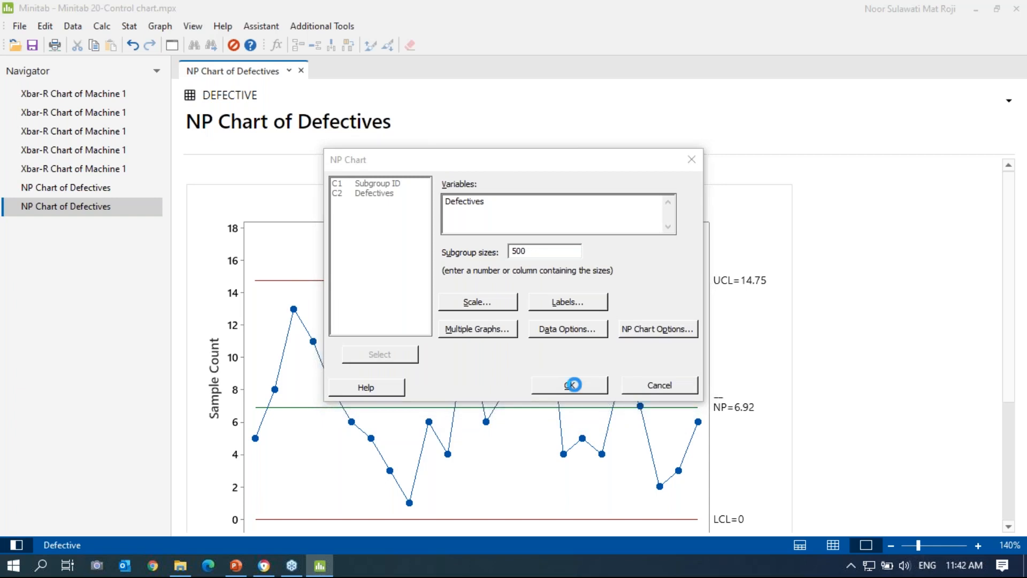
left_click(570, 385)
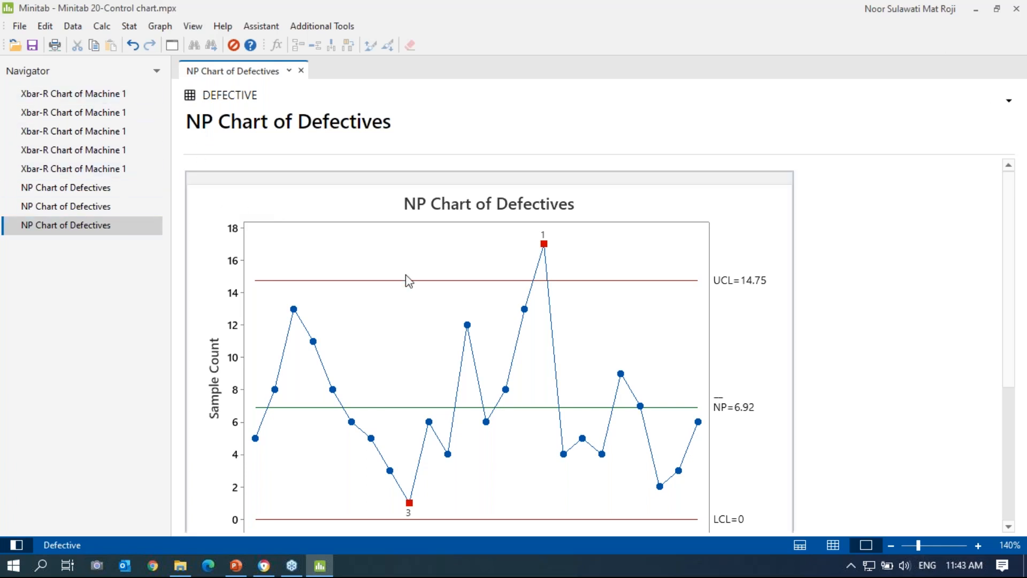
Step: Start another NP chart of Defectives from Stat > Control Charts > Attributes Charts
left_click(132, 27)
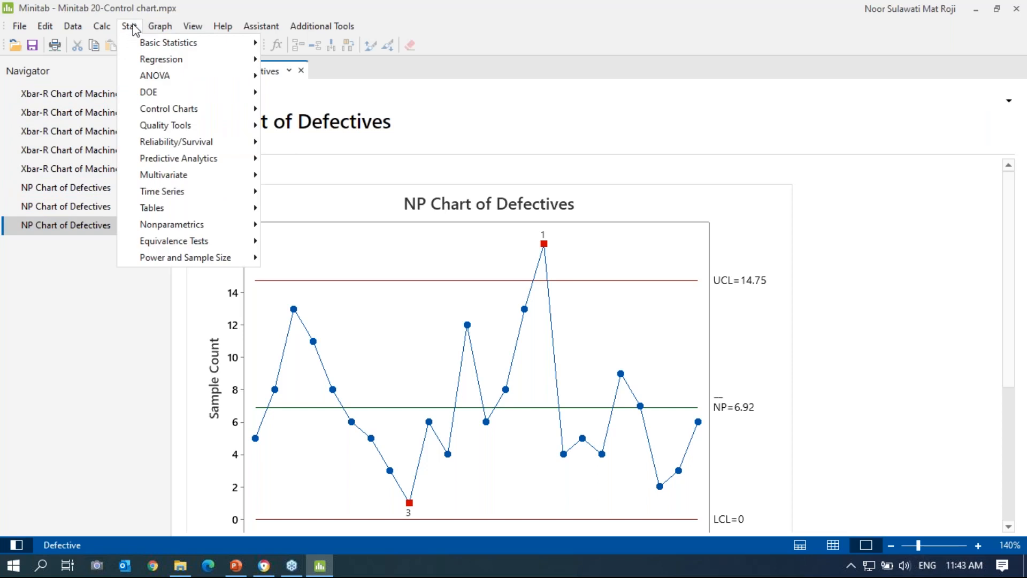
mouse_move(184, 109)
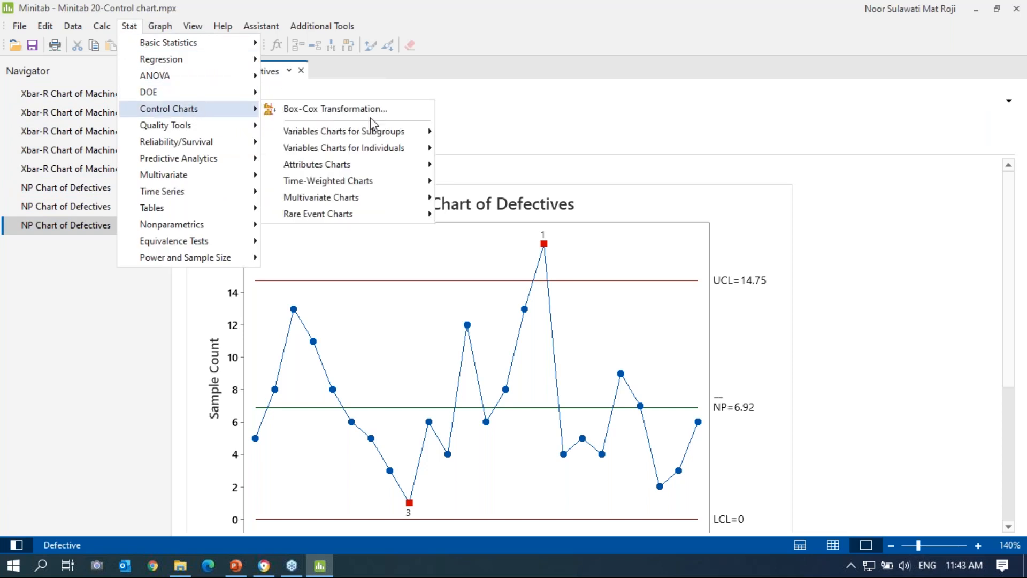
mouse_move(396, 134)
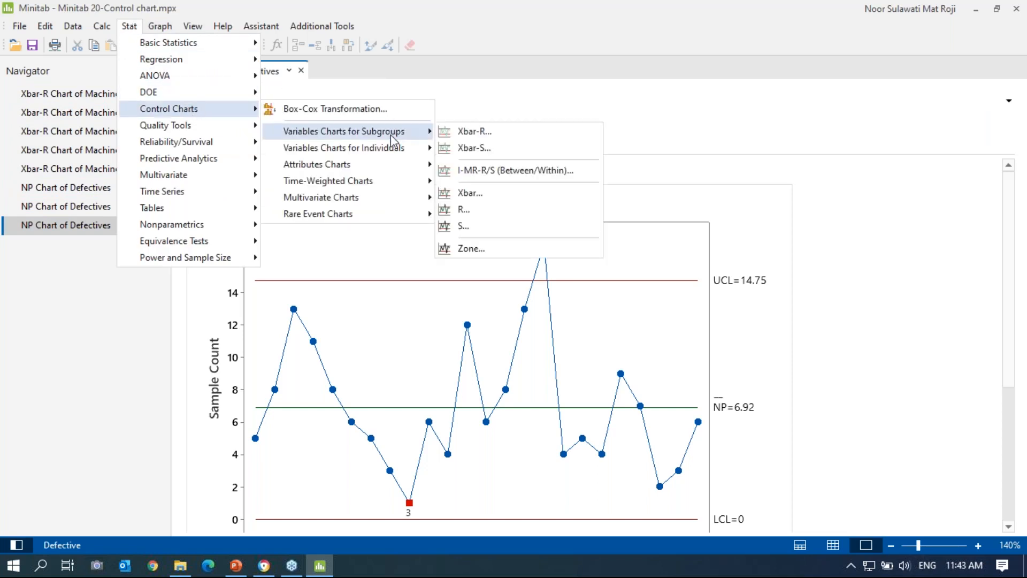
mouse_move(372, 172)
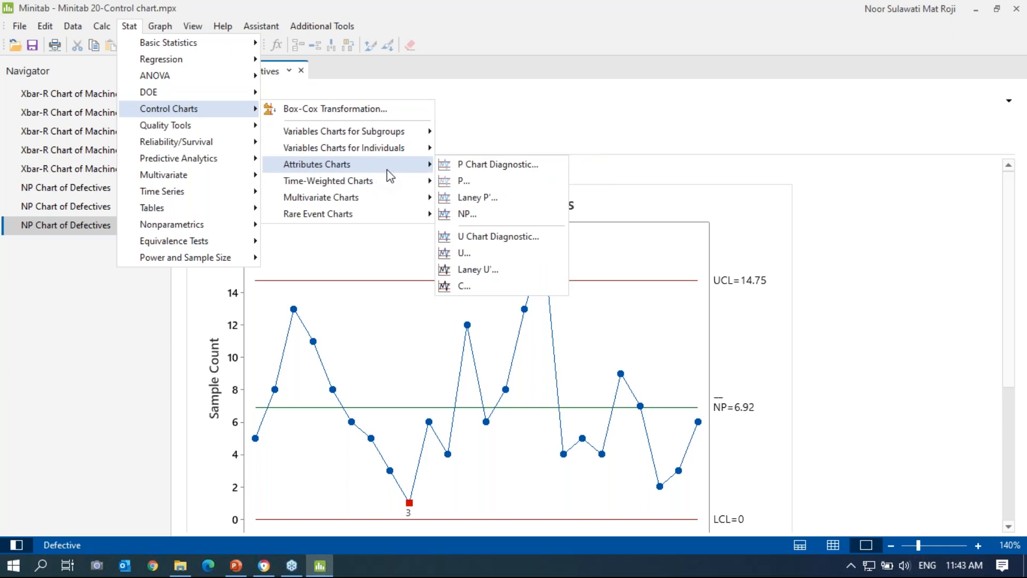
left_click(464, 214)
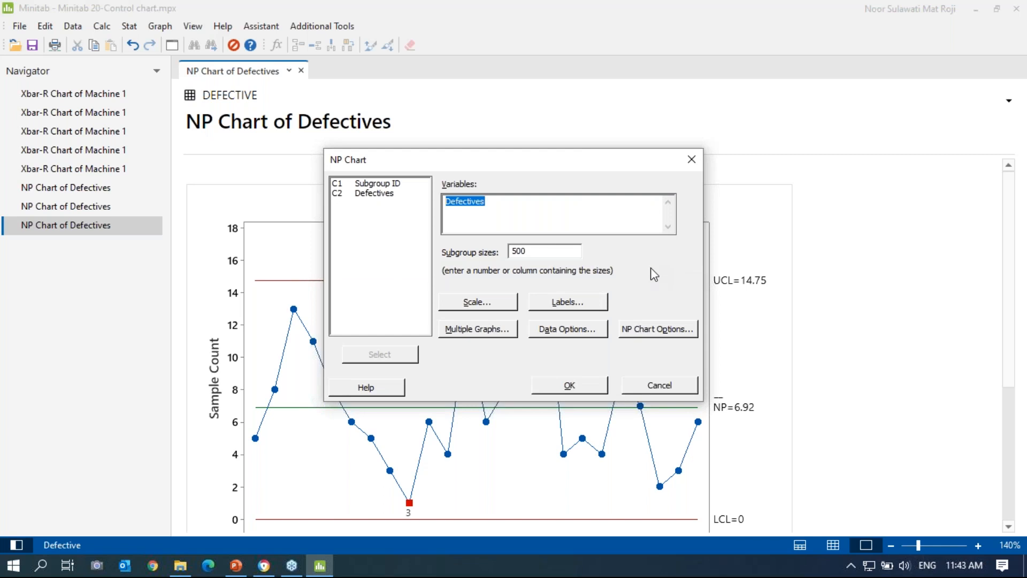
Step: Browse the NP Chart Options tabs, then close both dialogs without rerunning the chart
left_click(648, 336)
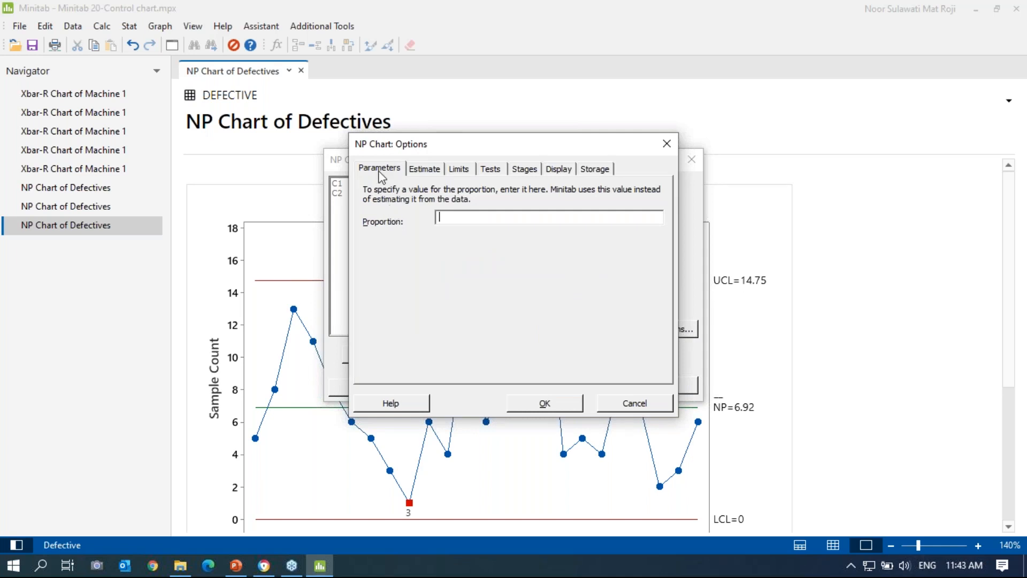
left_click(423, 169)
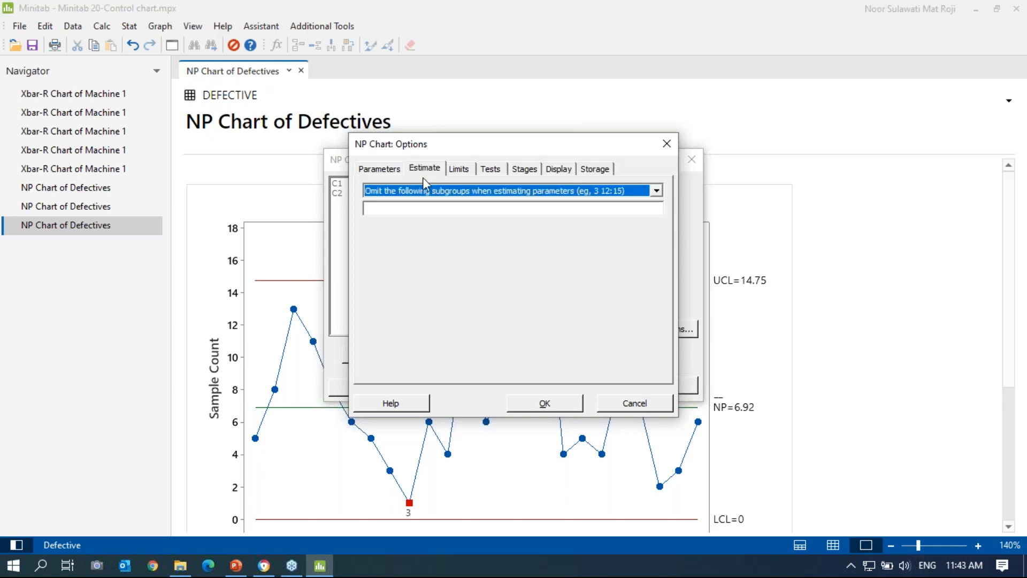
left_click(458, 169)
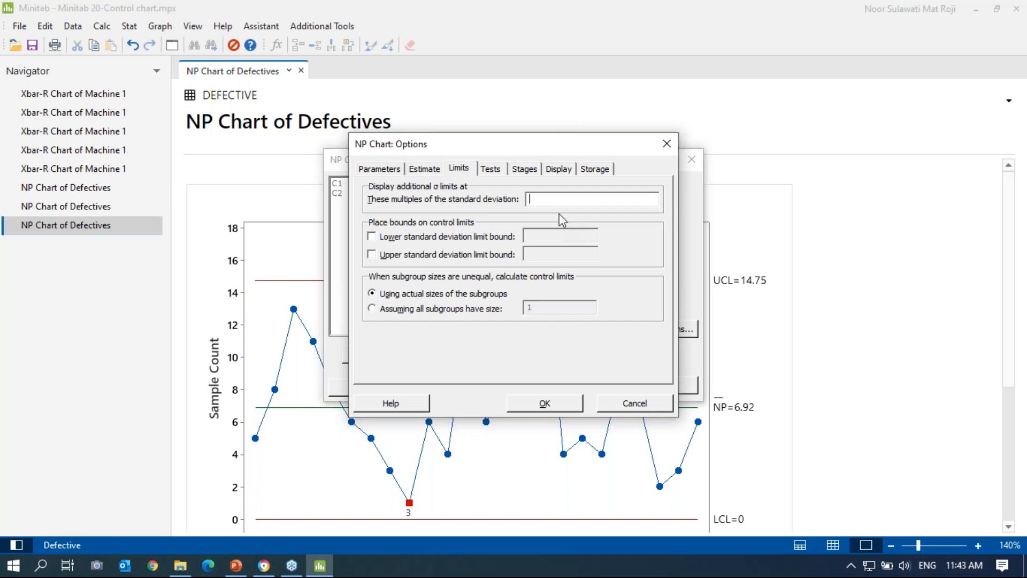
left_click(491, 169)
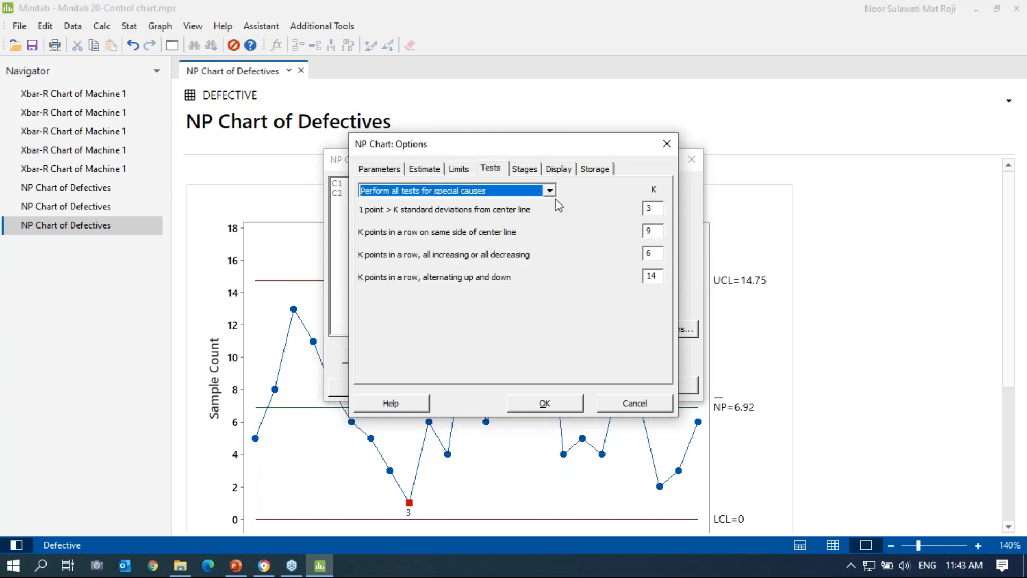
left_click(491, 170)
left_click(528, 169)
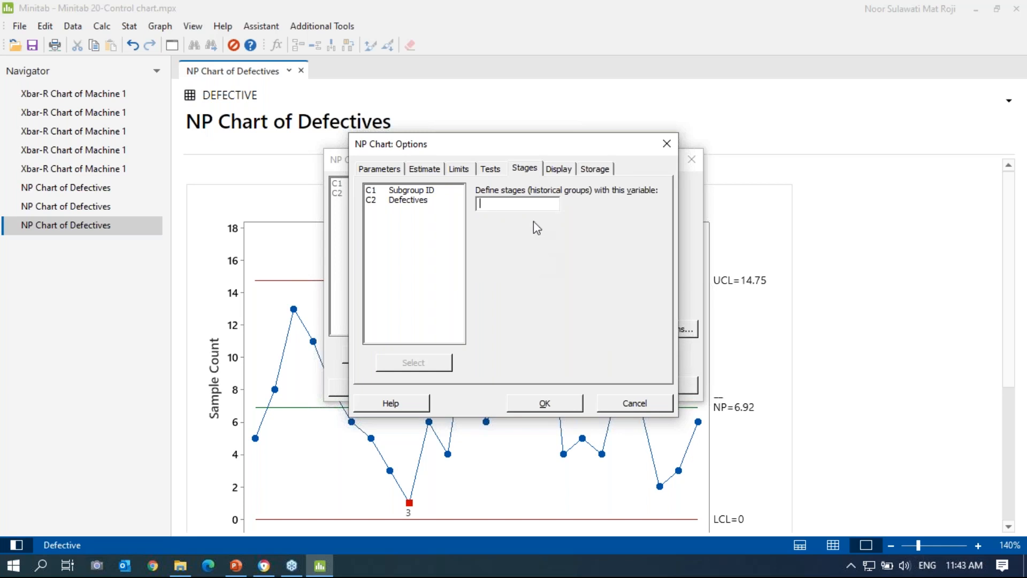
left_click(559, 169)
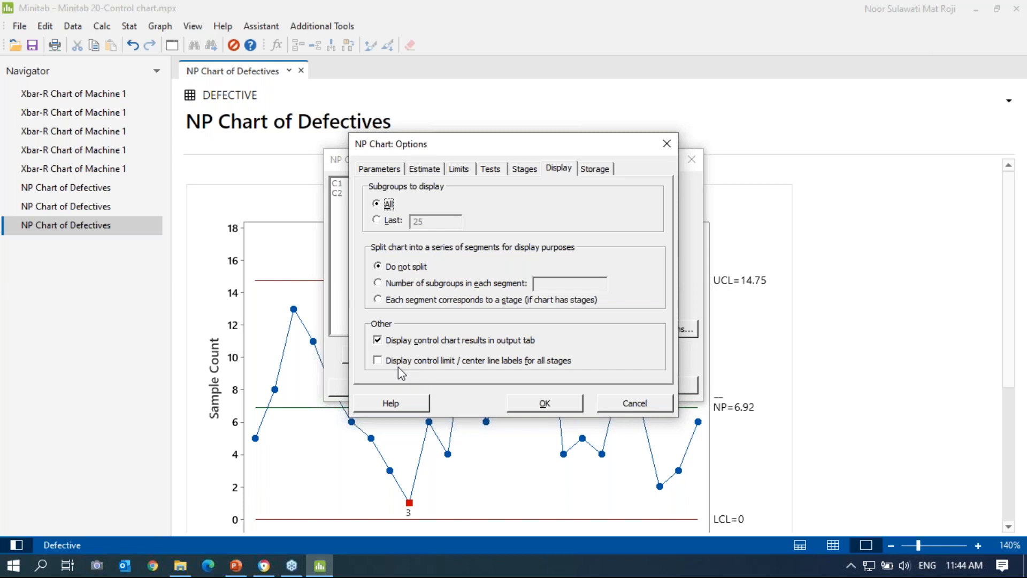
left_click(605, 171)
left_click(667, 143)
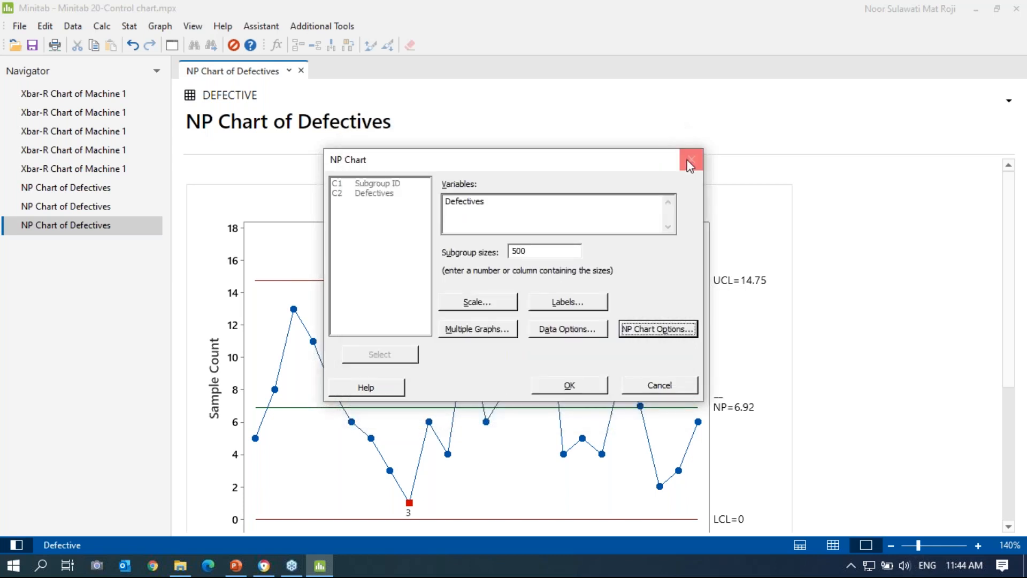
left_click(690, 159)
scroll(917, 373, "down", 2)
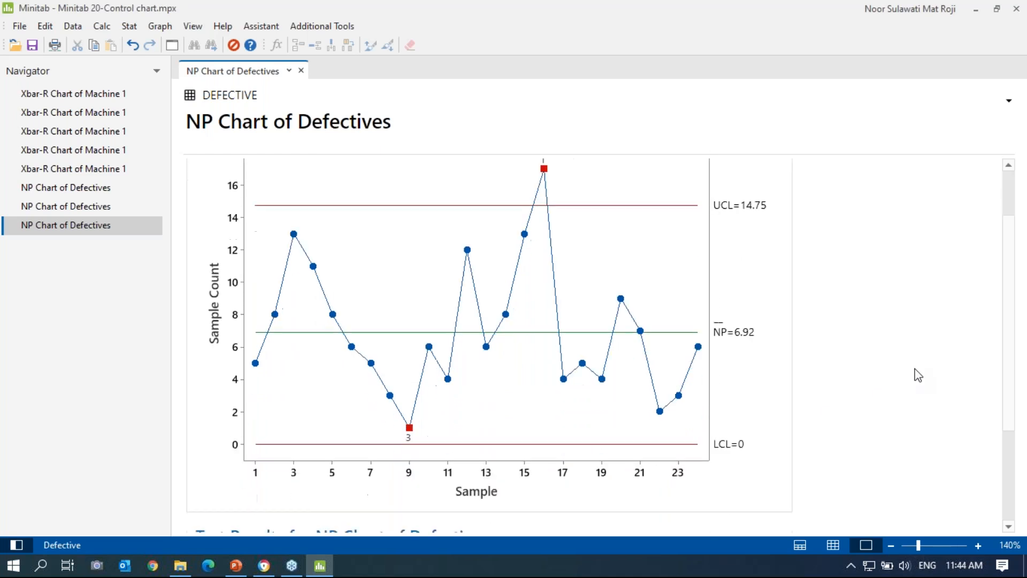
Step: Add horizontal gridlines at the Y major ticks to the NP chart
double_click(663, 247)
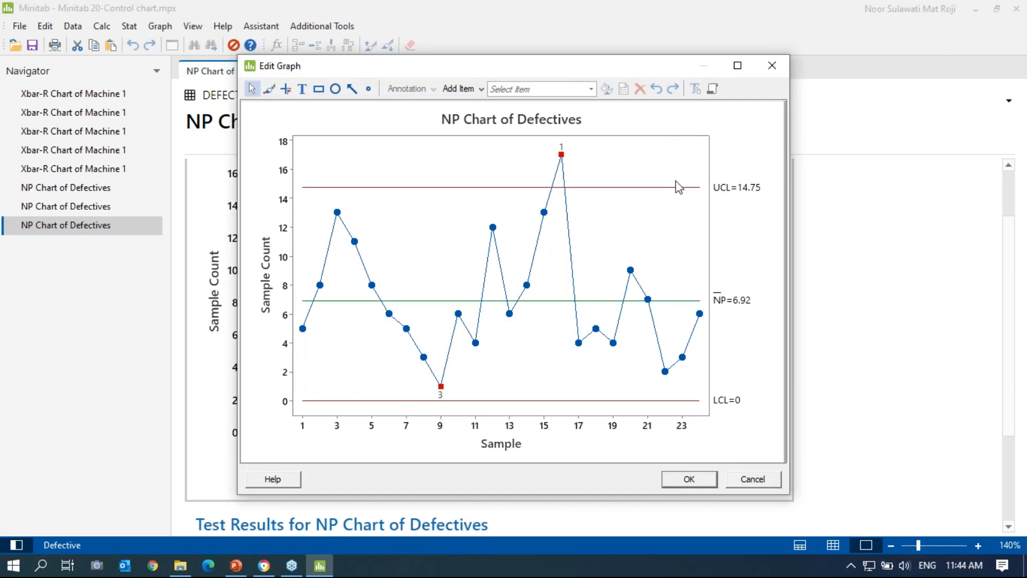
right_click(646, 158)
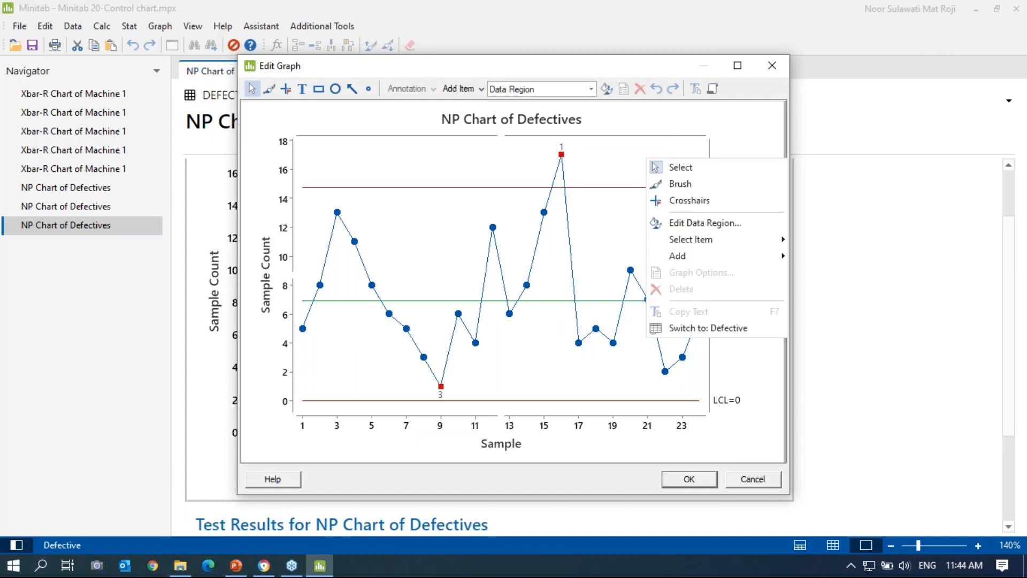
mouse_move(724, 259)
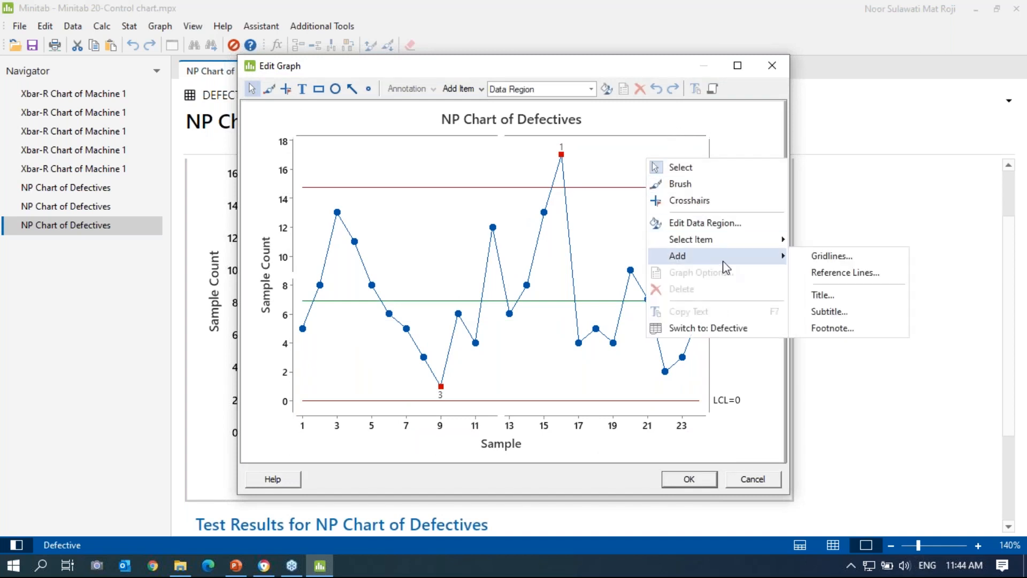
left_click(835, 257)
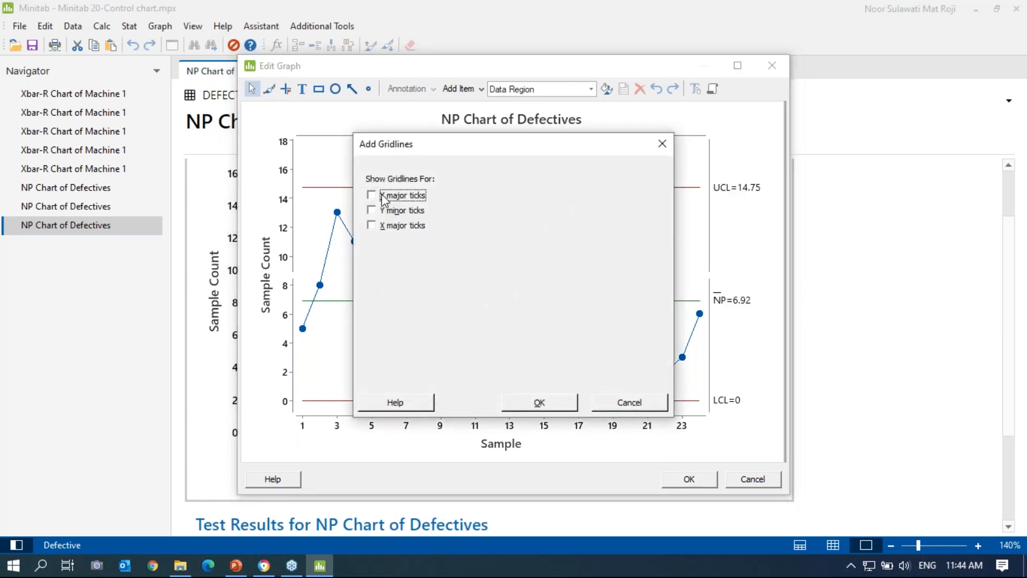
left_click(539, 402)
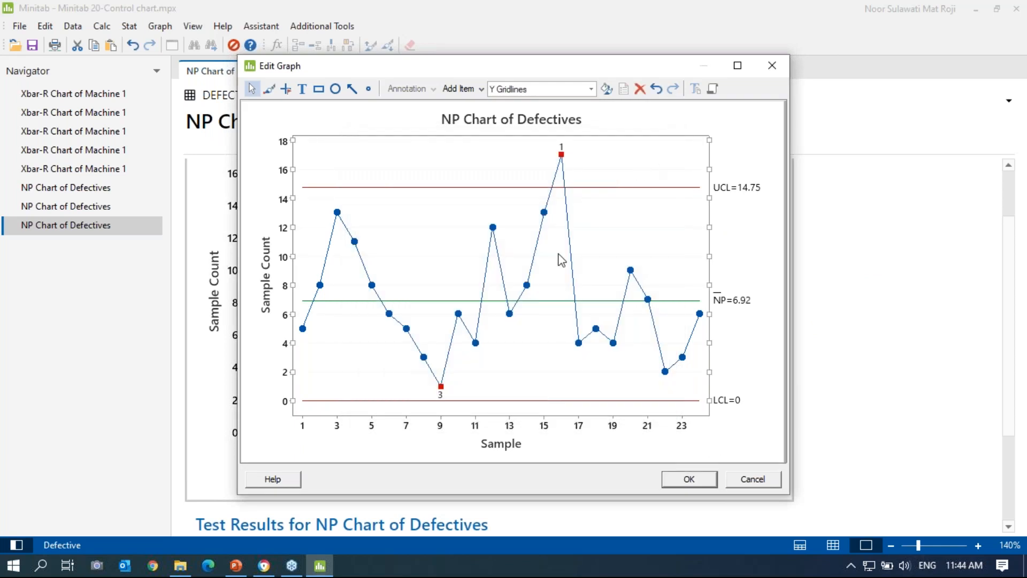
left_click(749, 262)
Step: Add a reference line at Y=20 to the NP chart
right_click(651, 158)
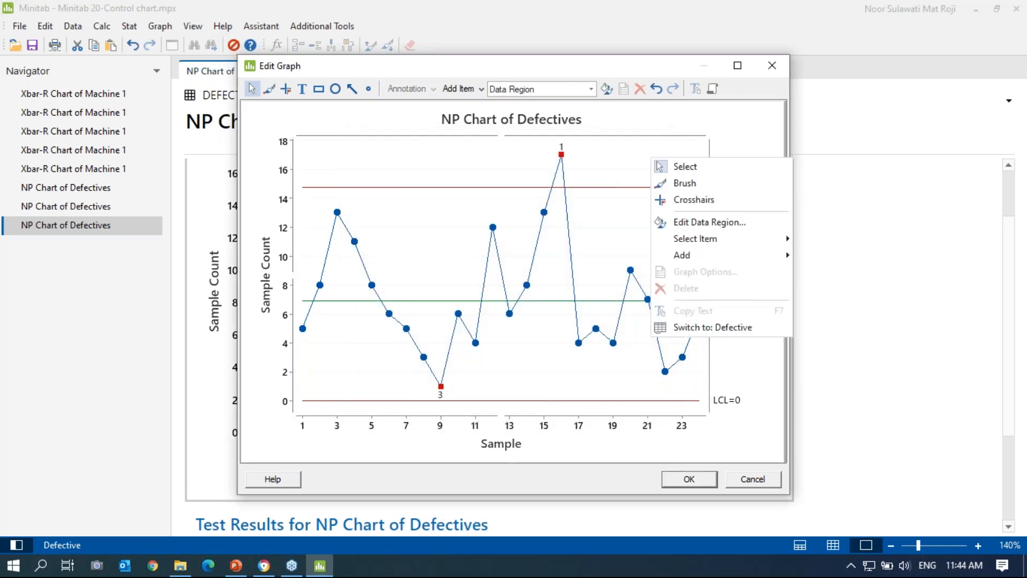
mouse_move(699, 262)
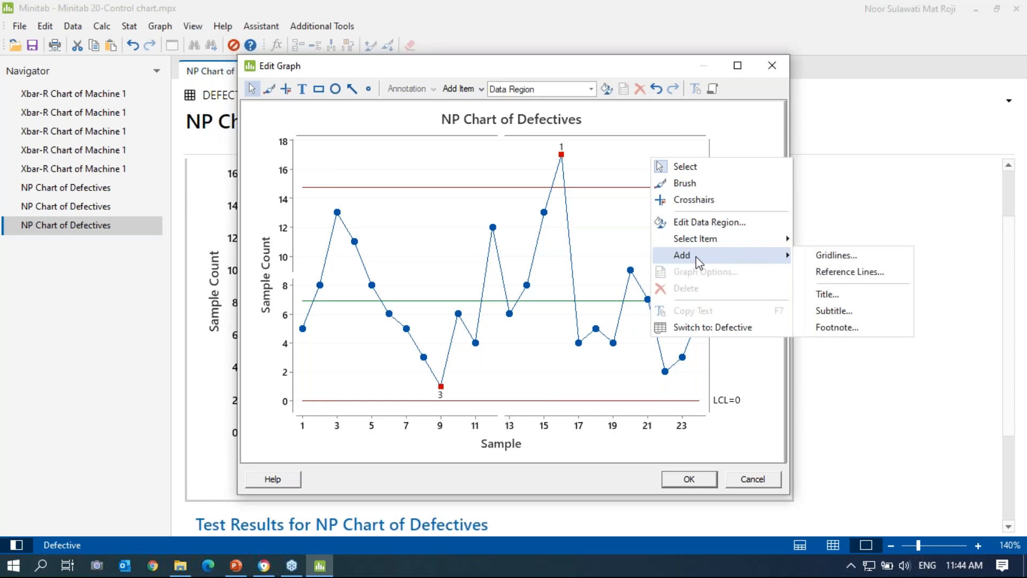
left_click(867, 273)
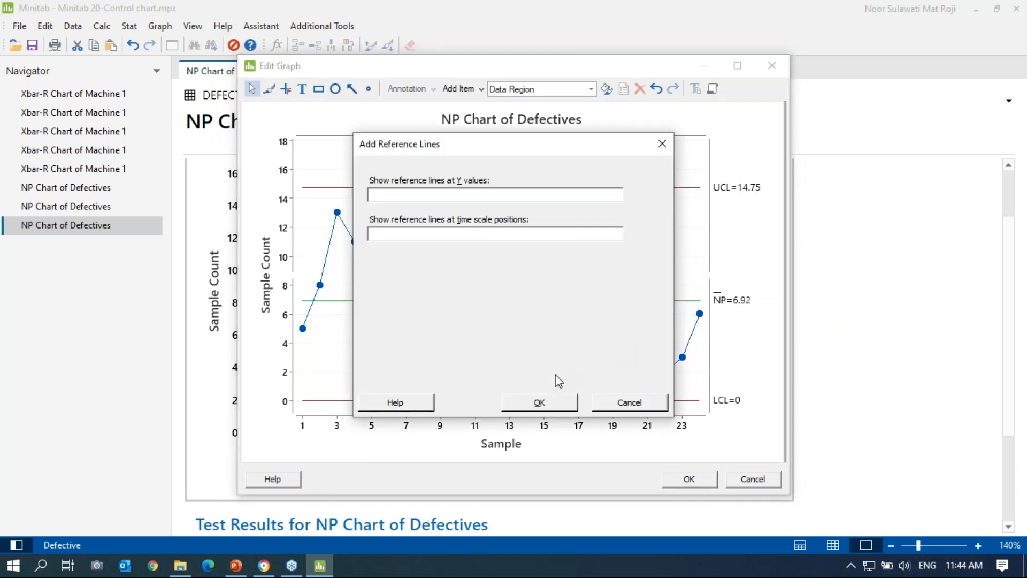
type("20")
left_click(553, 404)
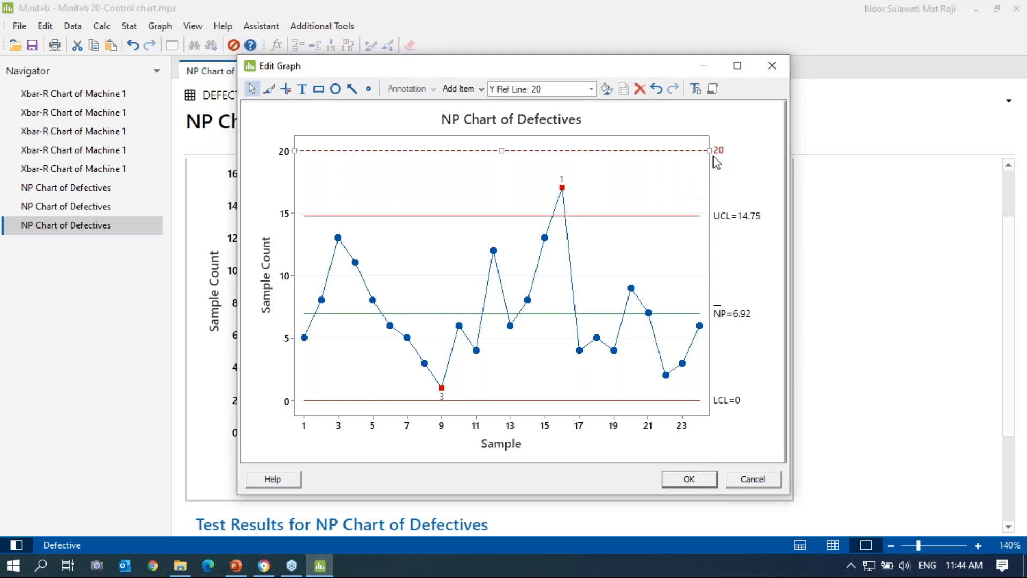
left_click(699, 483)
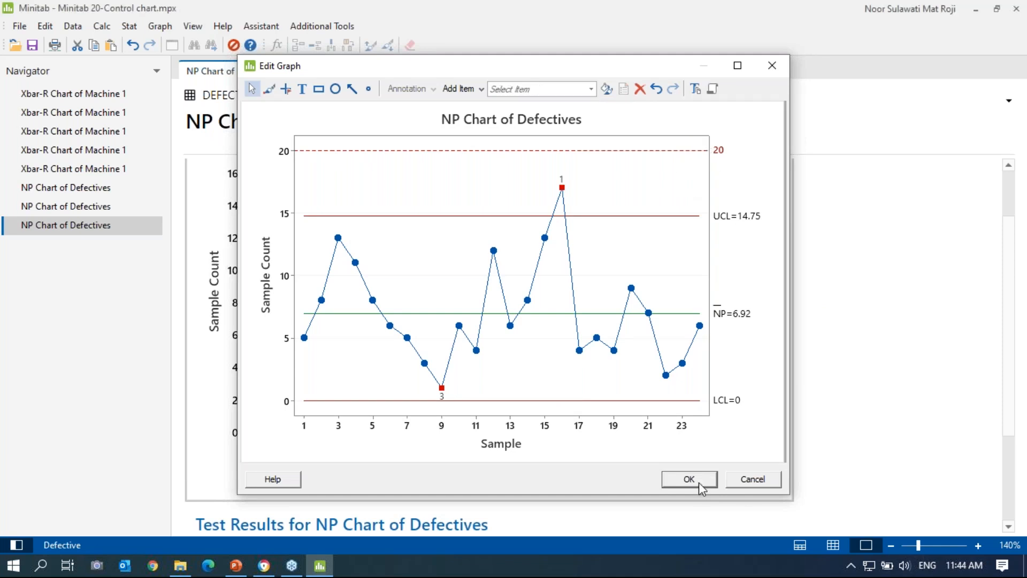
scroll(796, 321, "up", 2)
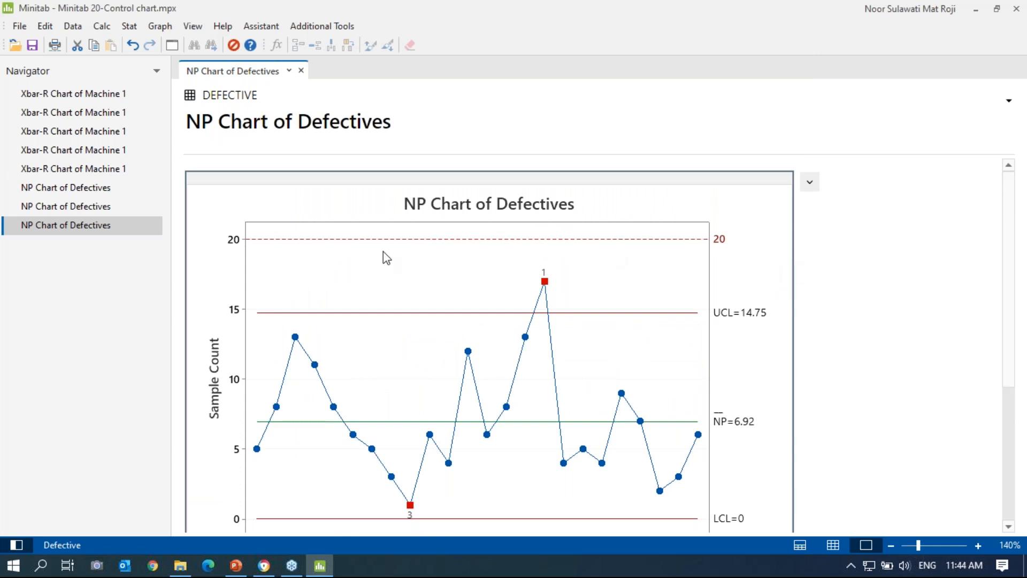
Step: Switch to the Xbar-R Chart of Machine 1 and add a Y reference line at 605
left_click(68, 96)
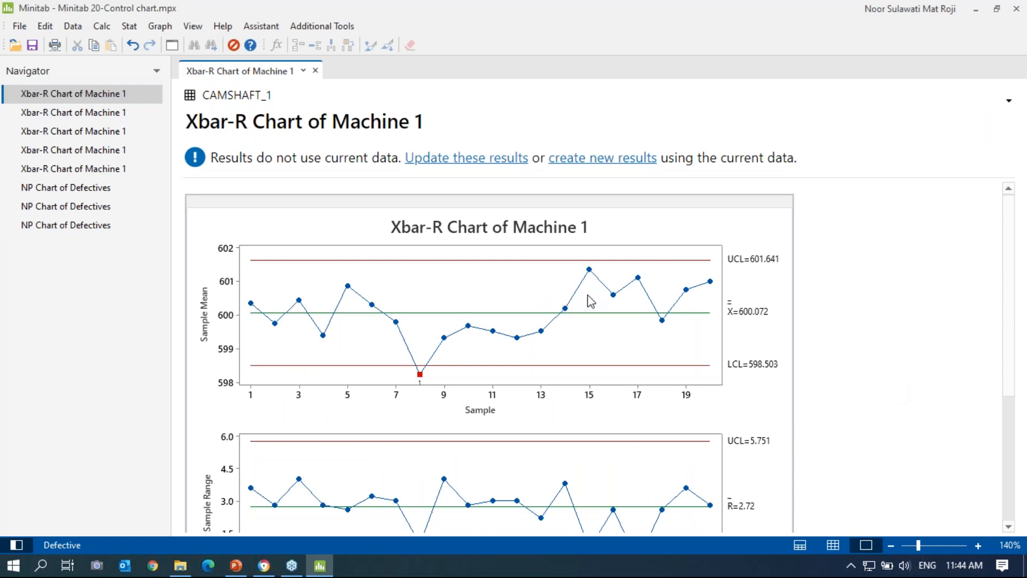
scroll(749, 281, "down", 2)
double_click(755, 267)
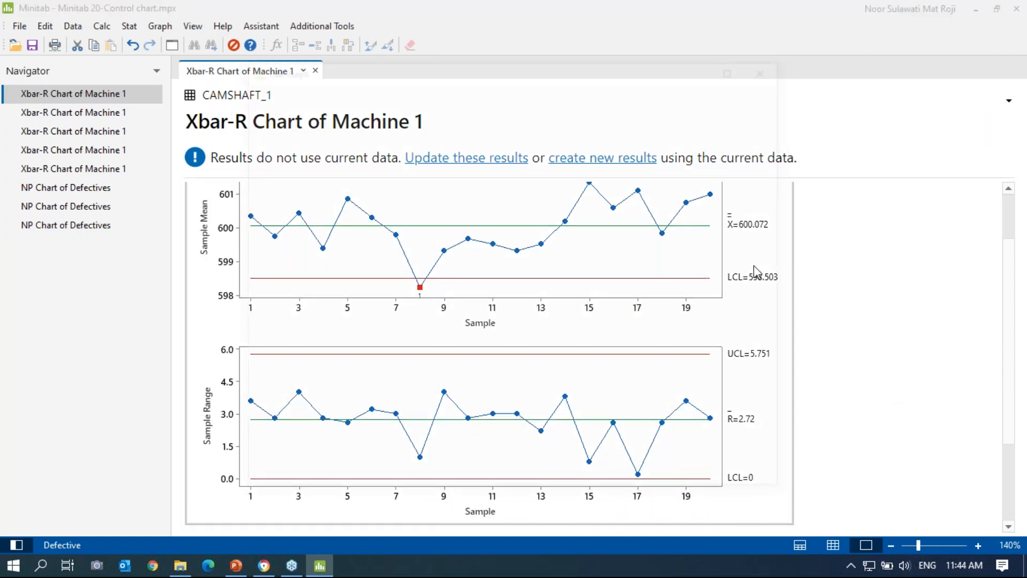
right_click(536, 172)
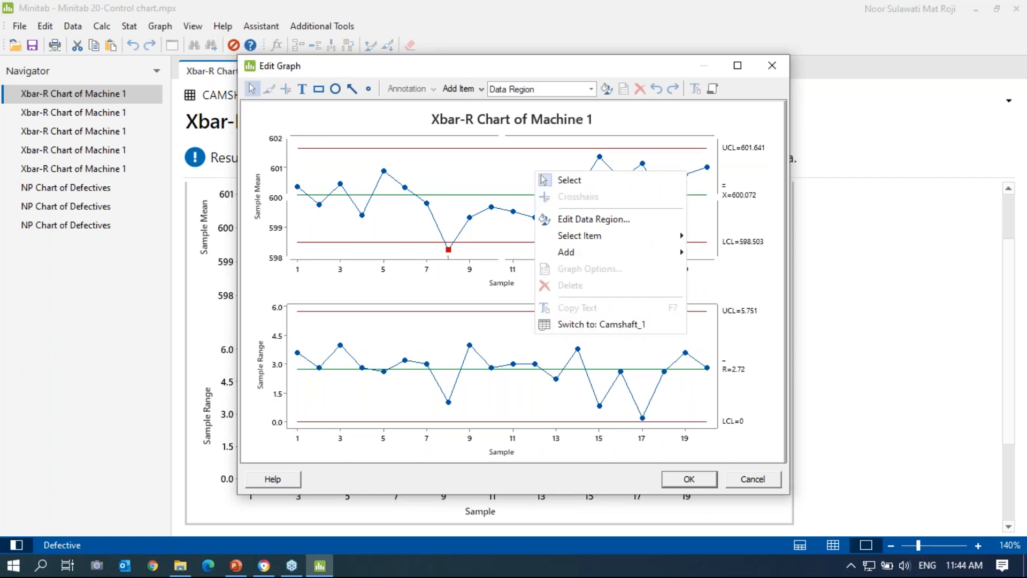
mouse_move(676, 261)
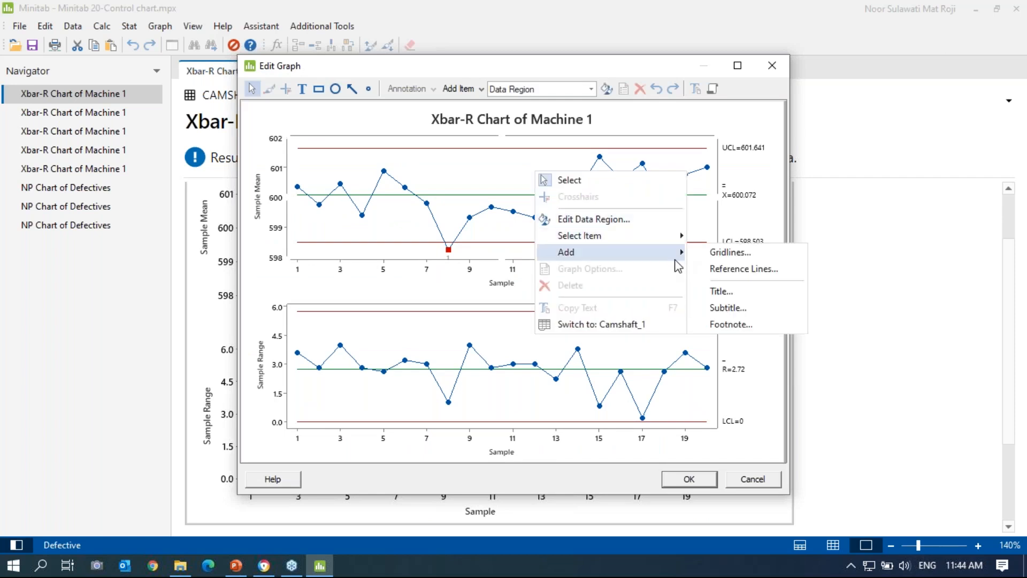
left_click(734, 268)
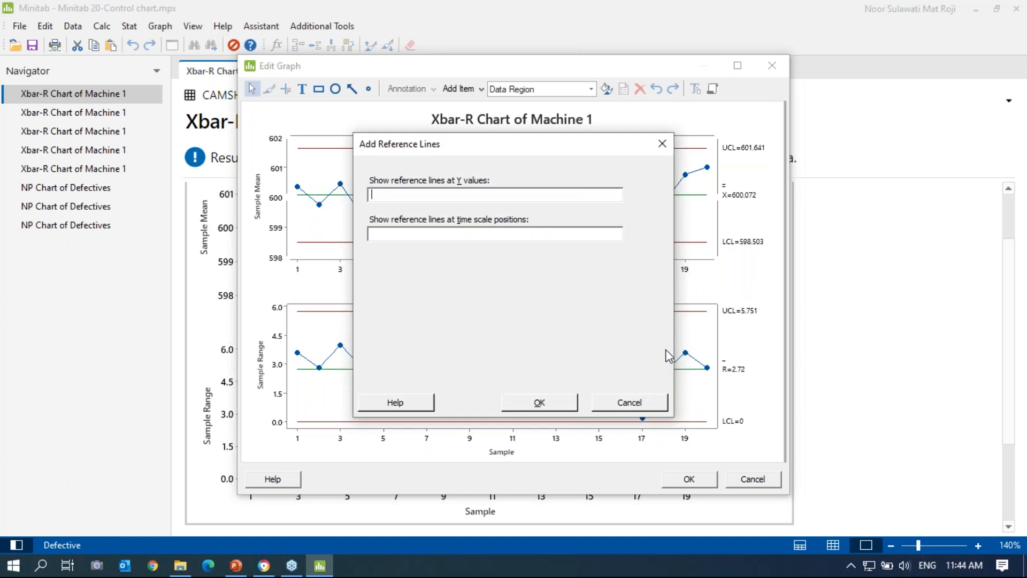
type("605")
left_click(539, 402)
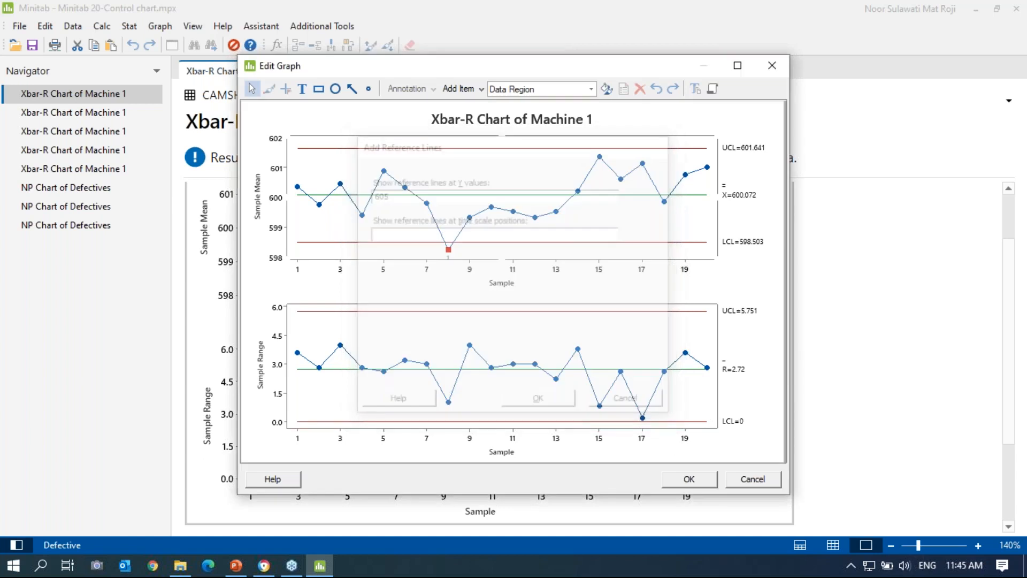
left_click(690, 473)
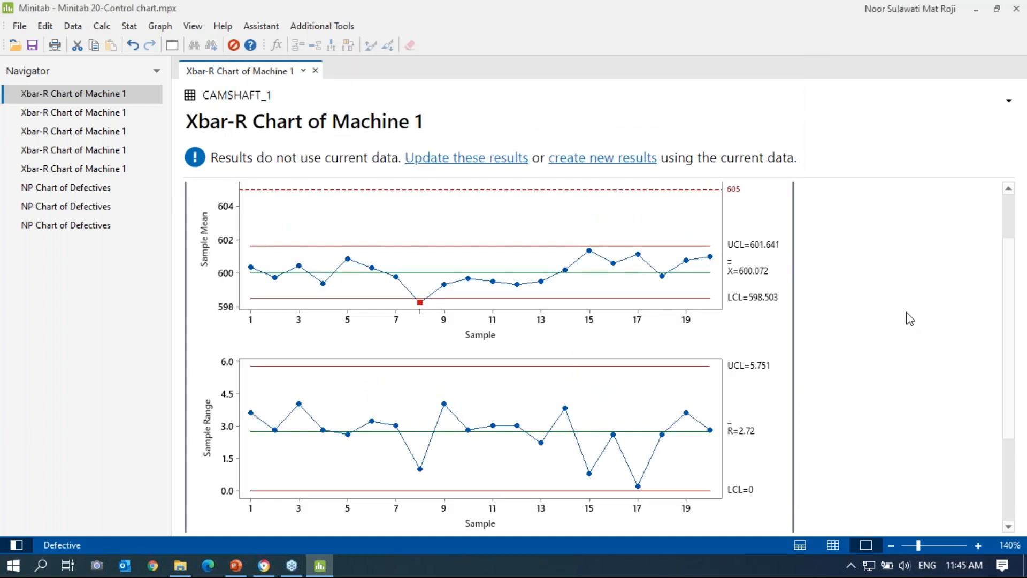
scroll(908, 321, "down", 3)
scroll(922, 383, "up", 4)
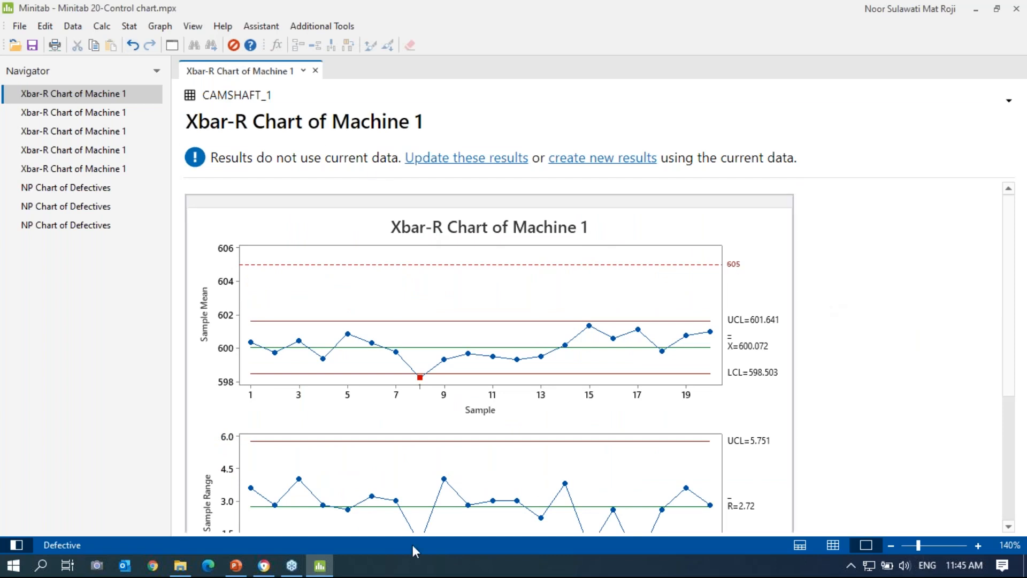
Step: Present PowerPoint's Assistant Menu and Summary slides, end the show, and return to Minitab
left_click(231, 568)
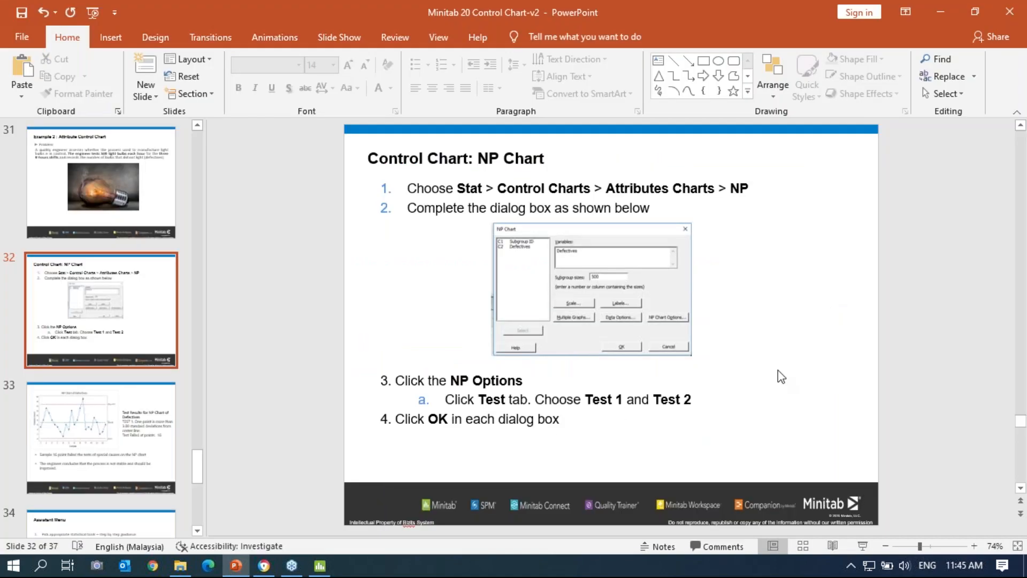
scroll(779, 373, "down", 2)
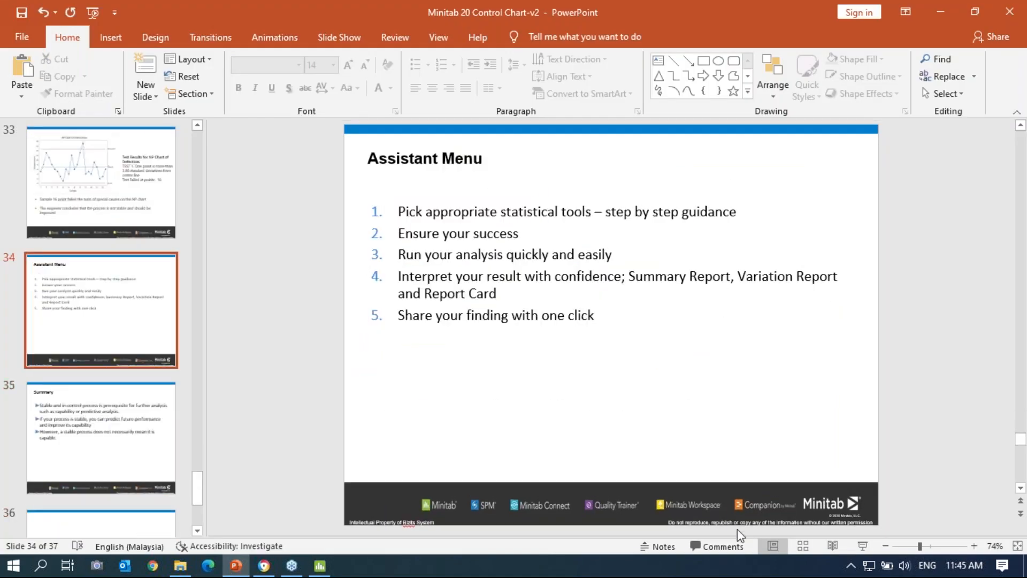
left_click(863, 546)
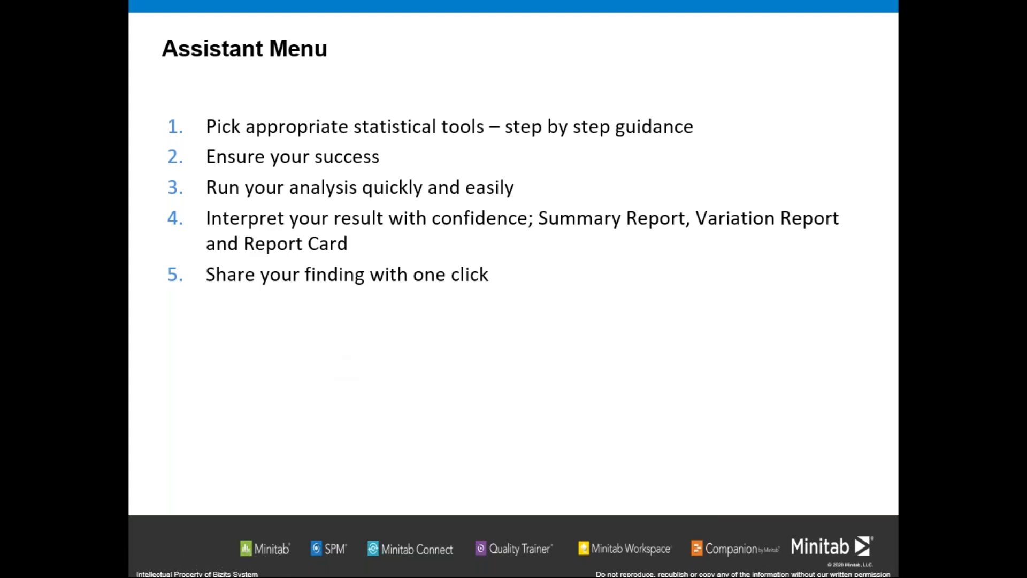
left_click(669, 331)
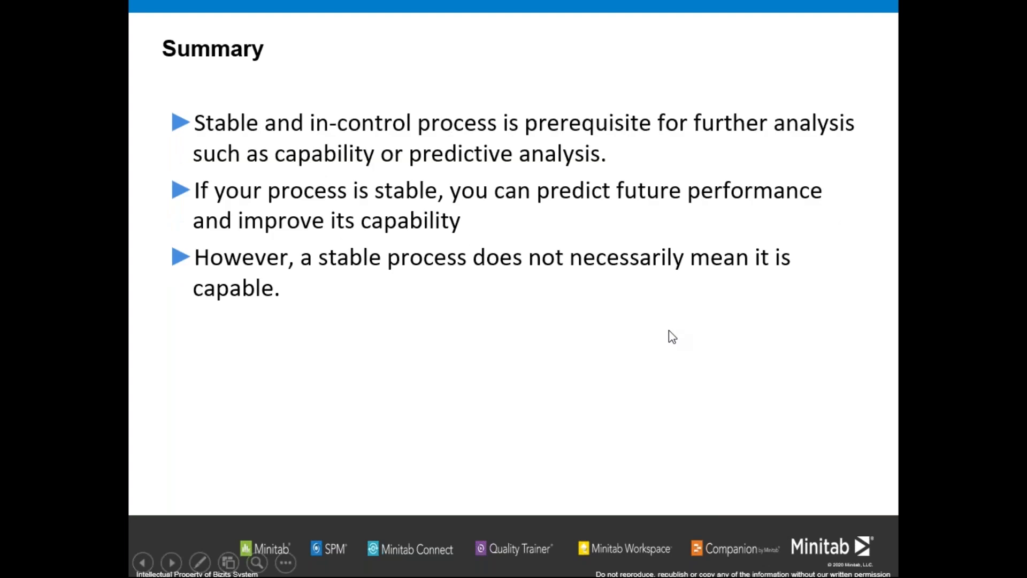
right_click(669, 331)
left_click(687, 324)
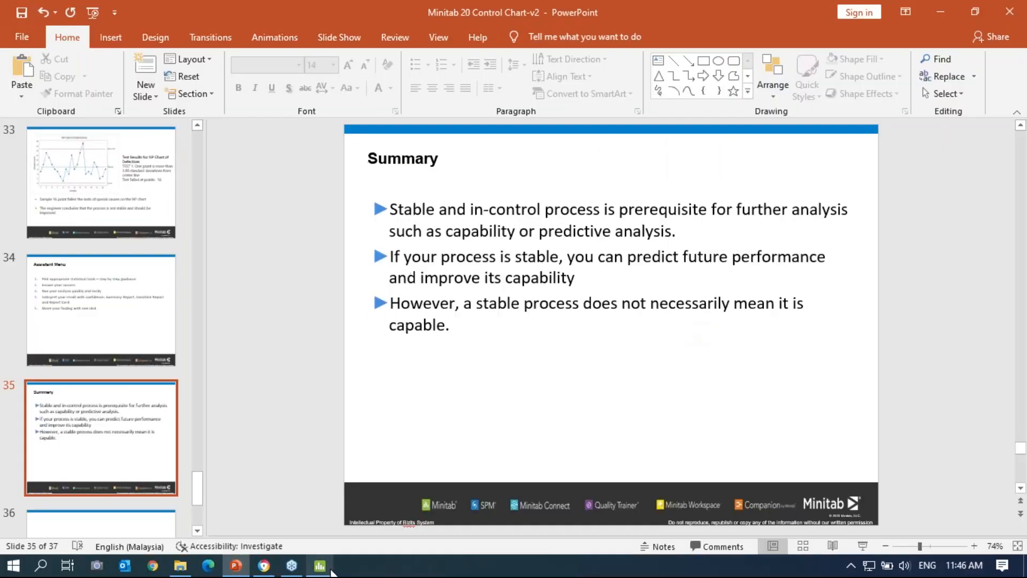
left_click(320, 565)
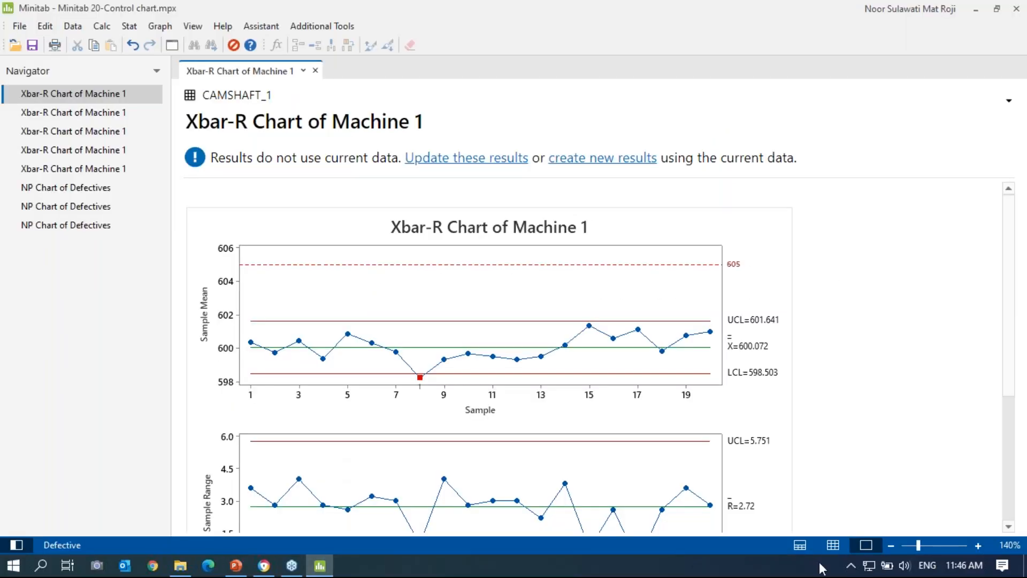
Step: Show the Camshaft_1 worksheet, open Assistant > Control Charts, and read the Data type explanation
left_click(833, 549)
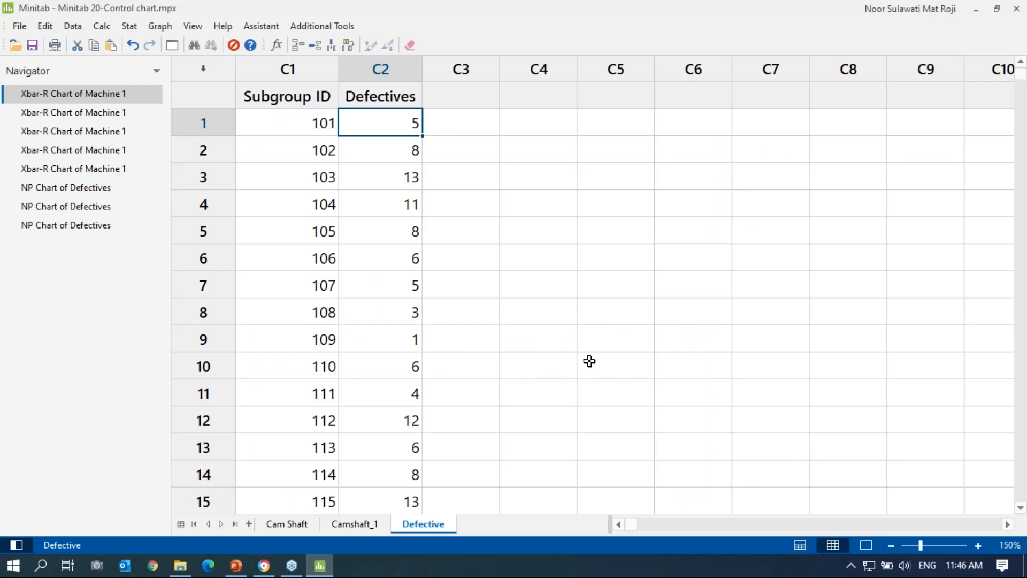
left_click(350, 525)
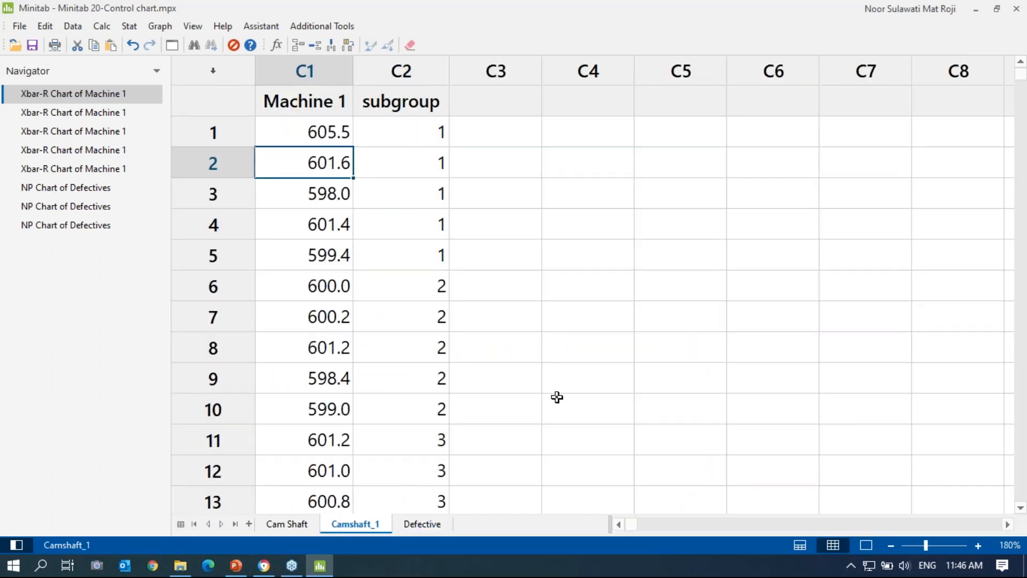
left_click(258, 28)
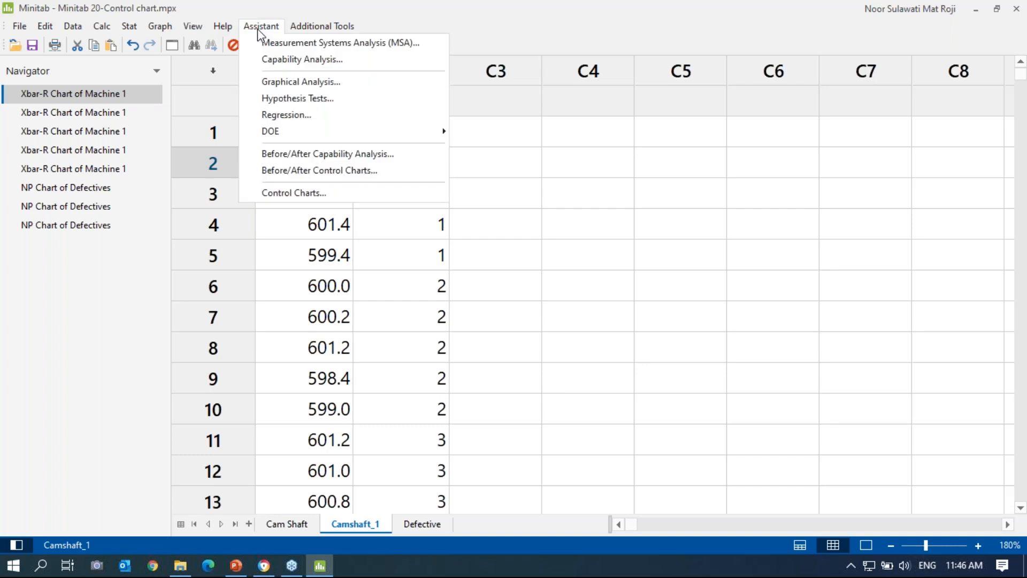
left_click(291, 195)
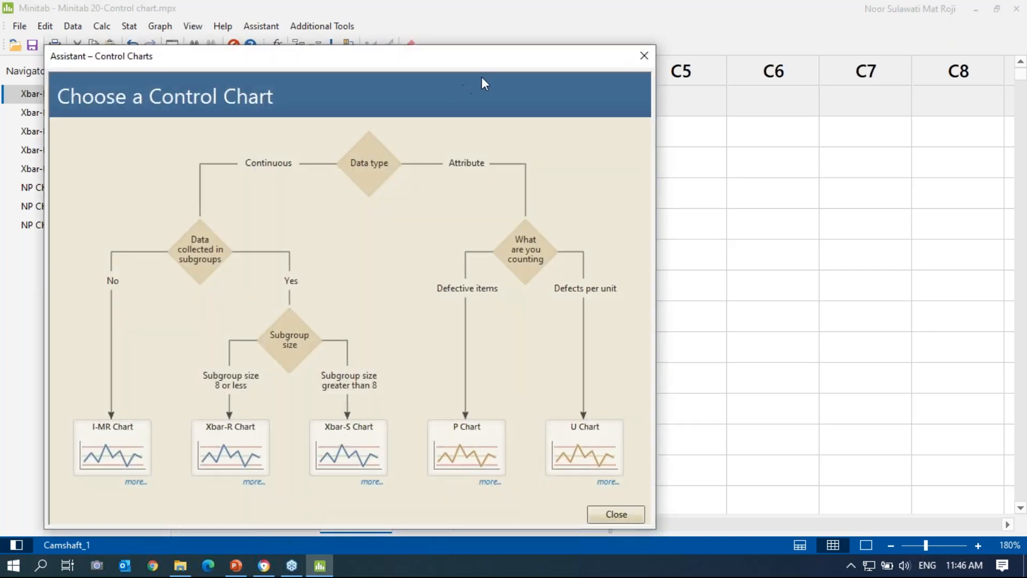
left_click_drag(563, 46, 628, 48)
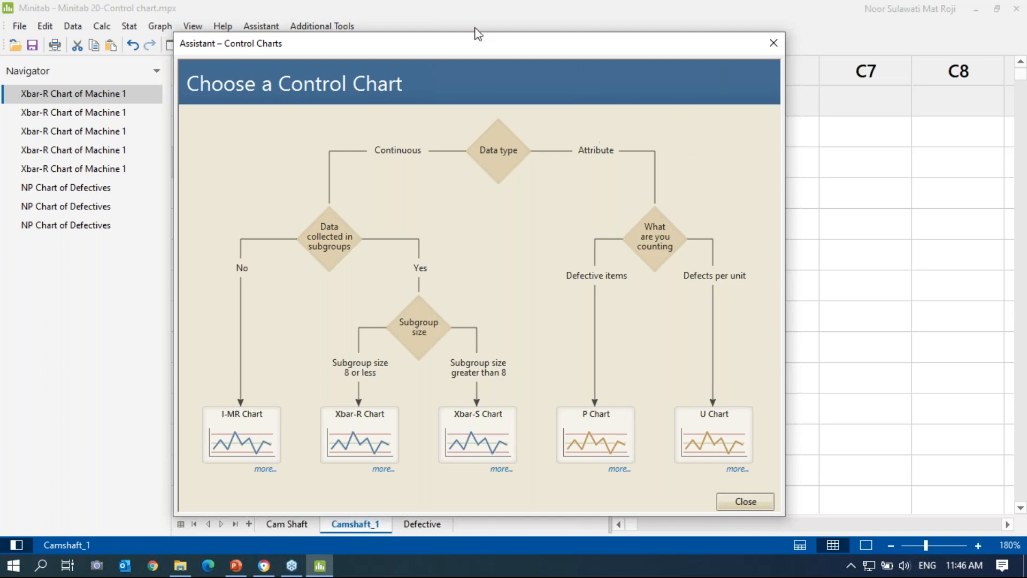
left_click(487, 156)
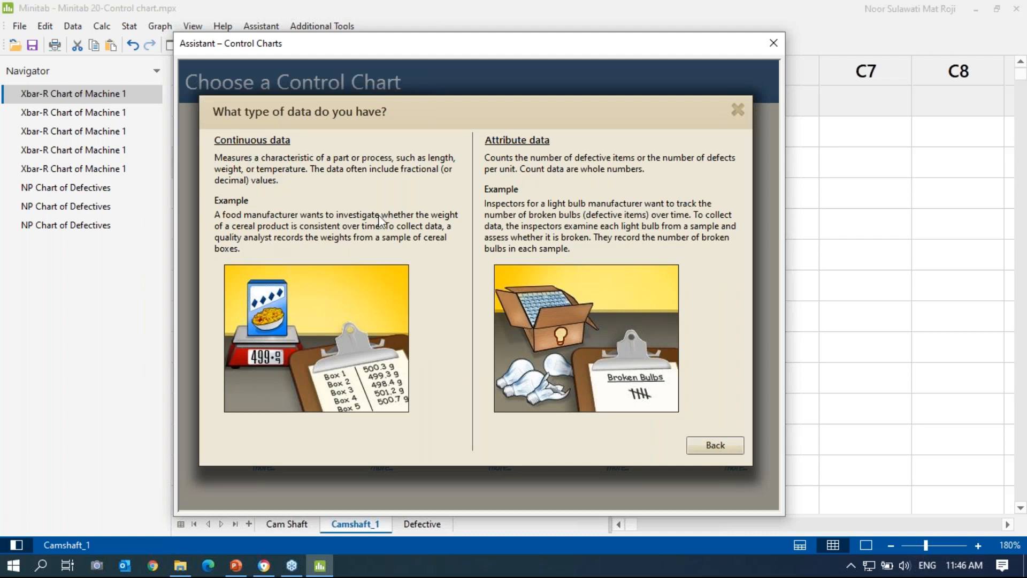
left_click(737, 112)
Step: Read the subgroup and Subgroup size help, then choose the Xbar-R Chart from the flowchart
left_click_drag(641, 51, 827, 61)
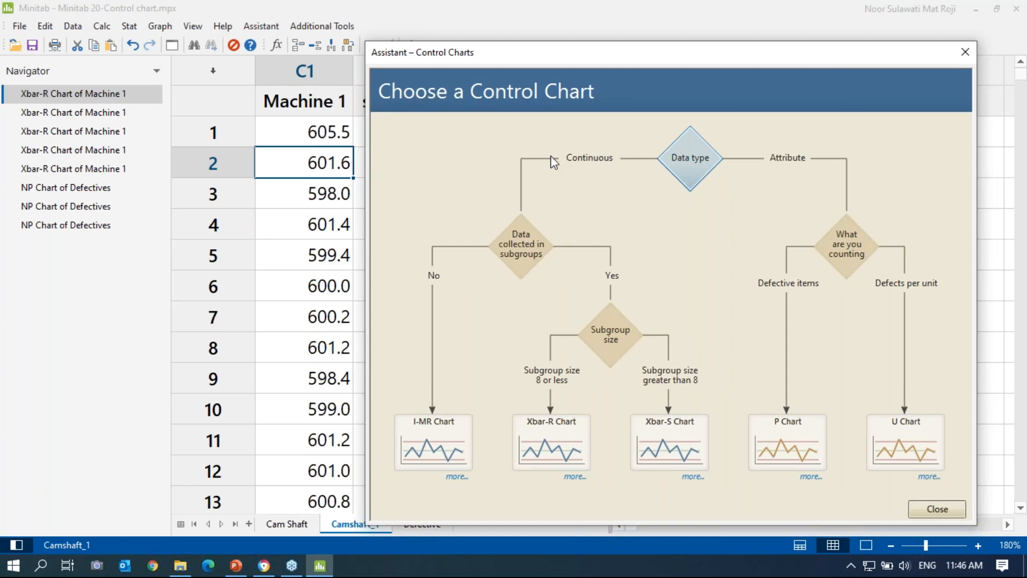
left_click(529, 260)
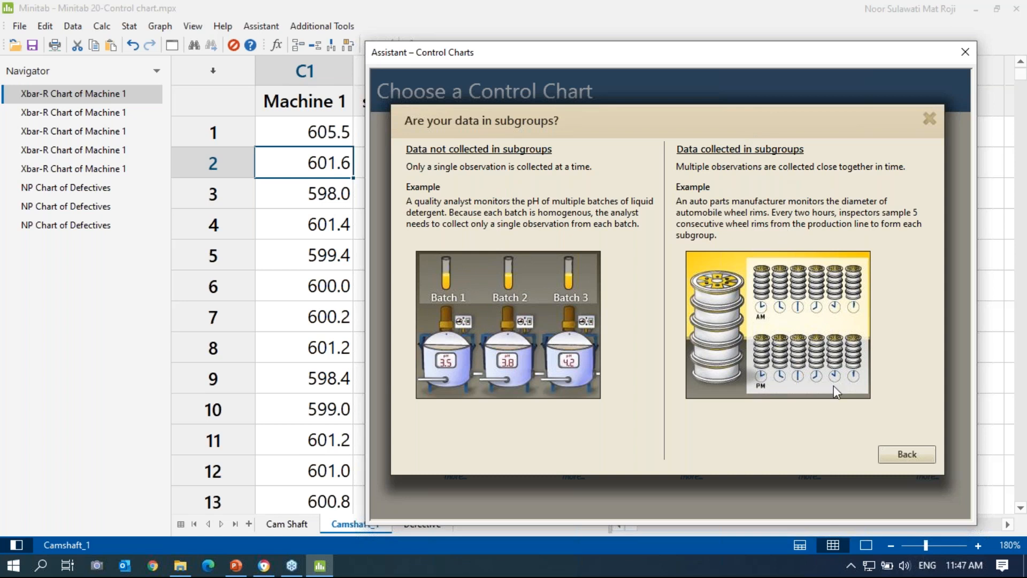
left_click(895, 456)
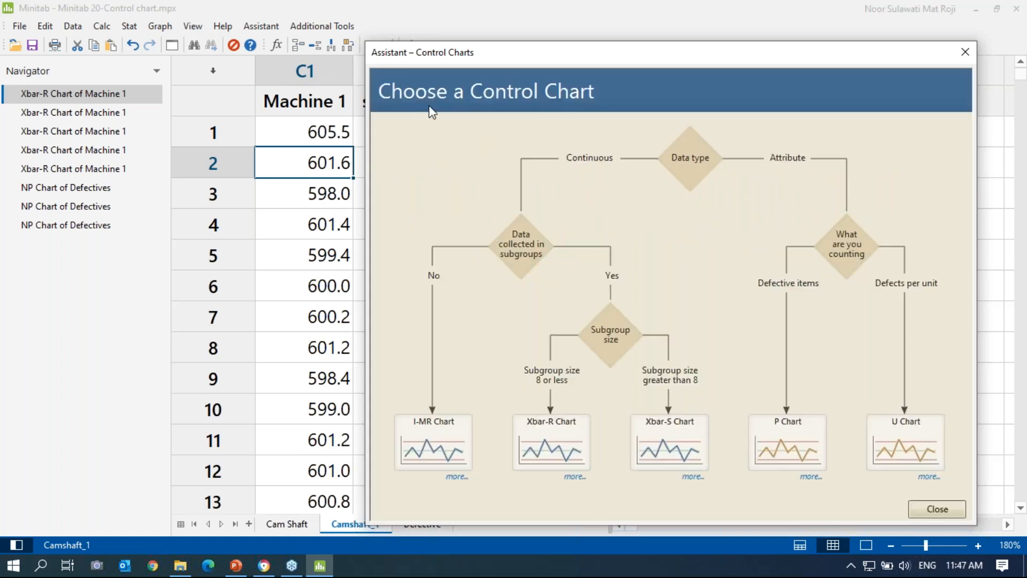
left_click_drag(510, 54, 549, 45)
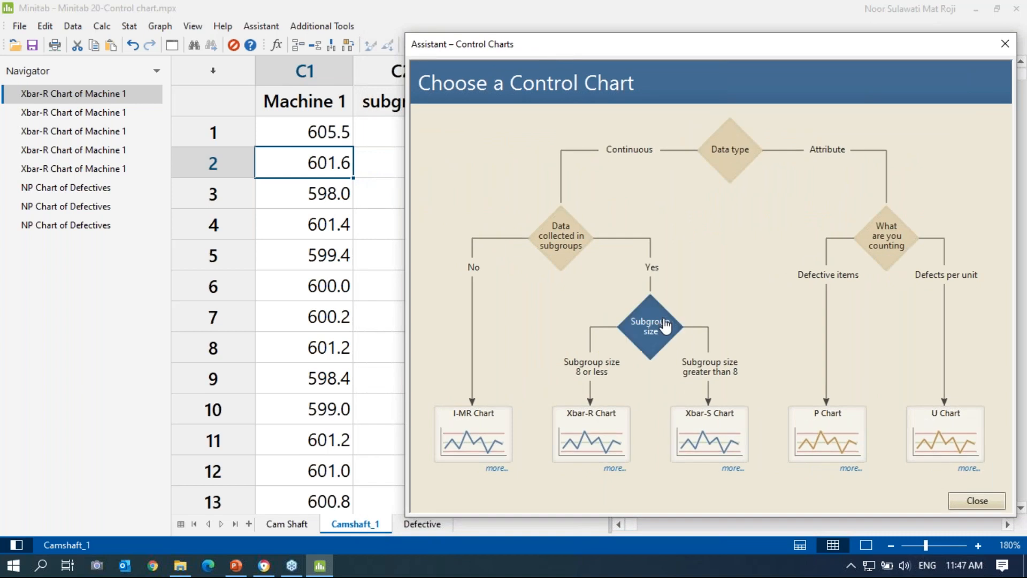
left_click(647, 334)
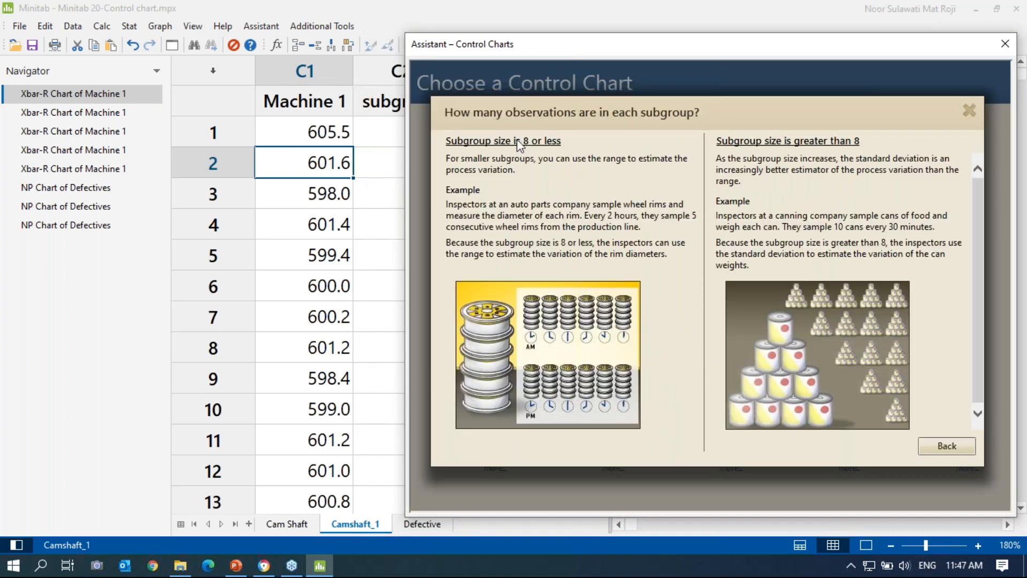
left_click(971, 112)
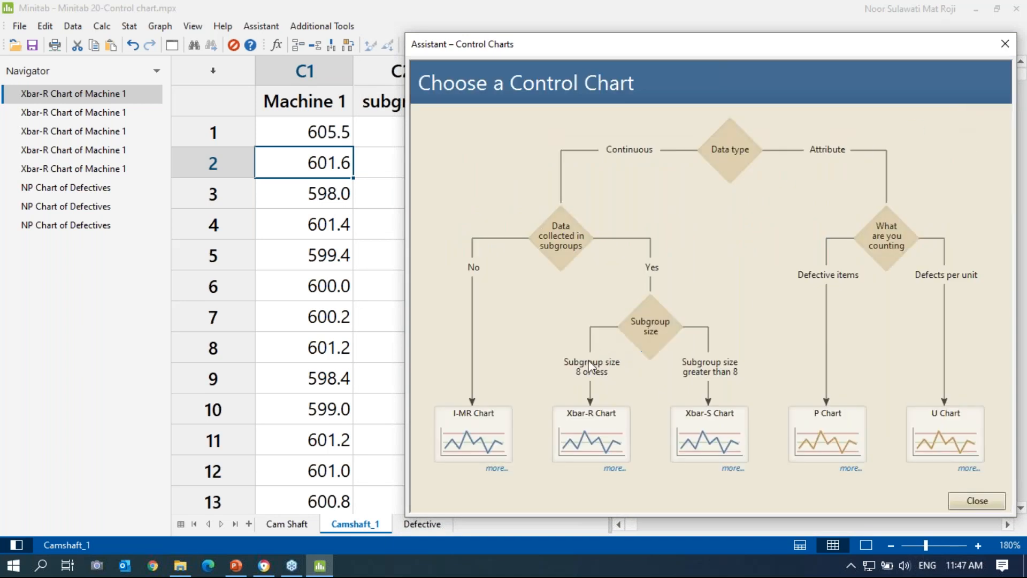
left_click(582, 442)
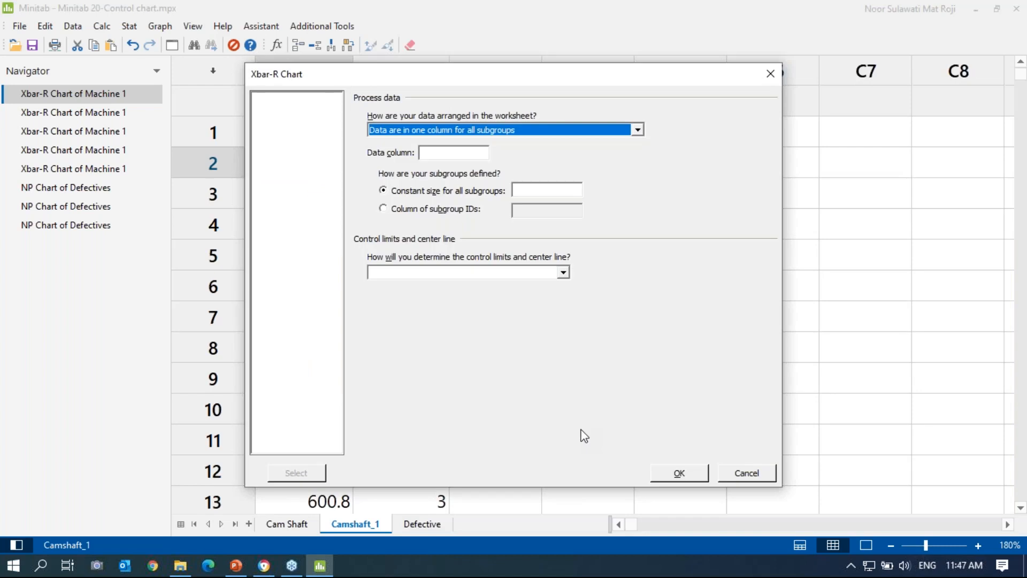
Step: Chart Machine 1 from one column with subgroup size 5 and limits estimated from the data
left_click(638, 130)
left_click(569, 144)
left_click(440, 151)
double_click(284, 99)
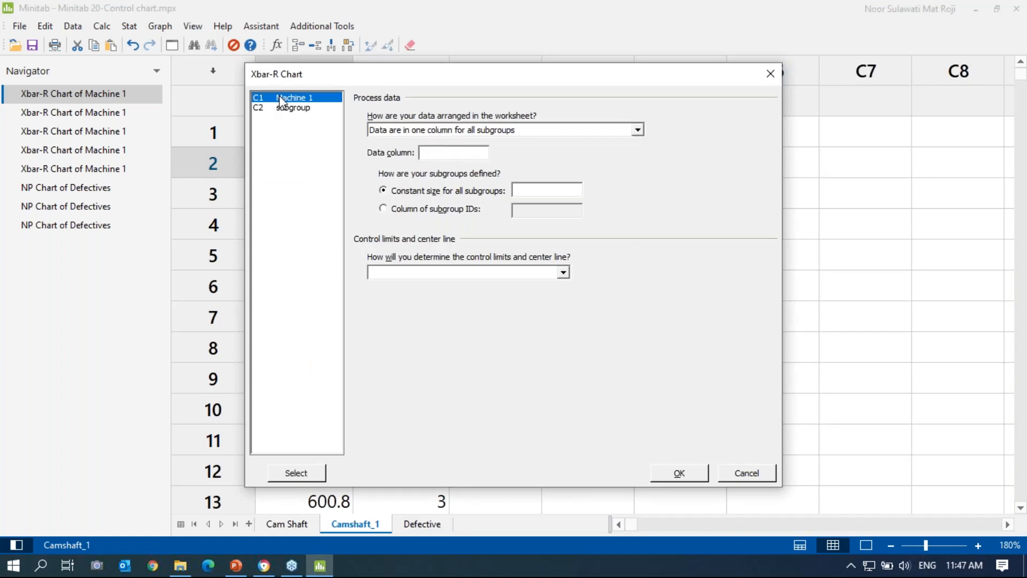
left_click(542, 190)
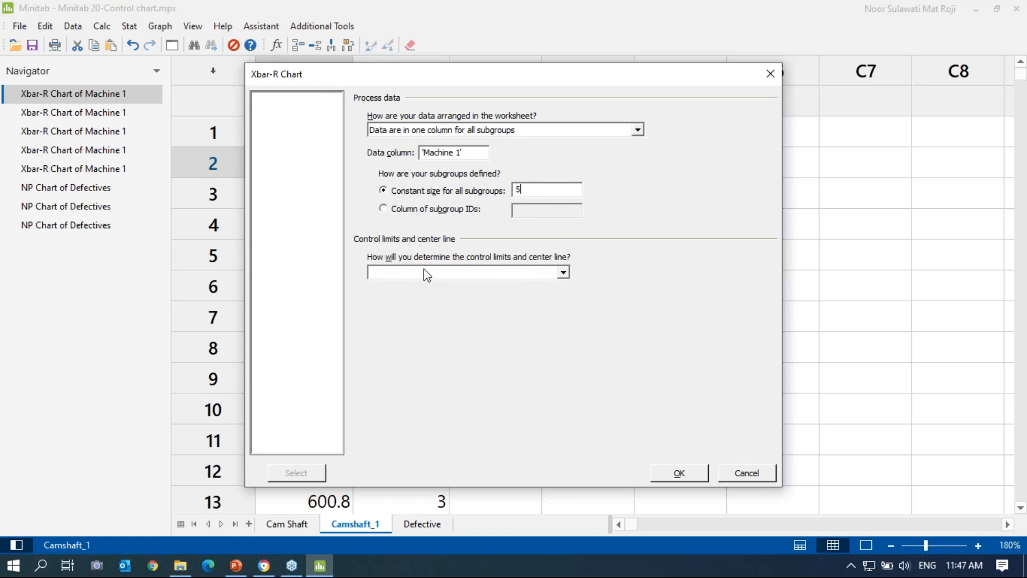
left_click(561, 275)
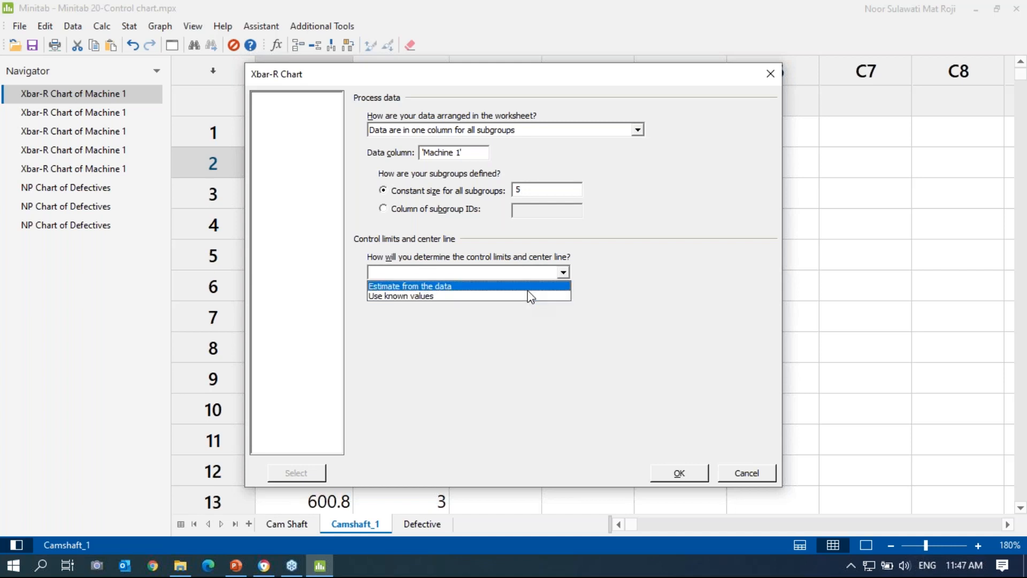
left_click(528, 292)
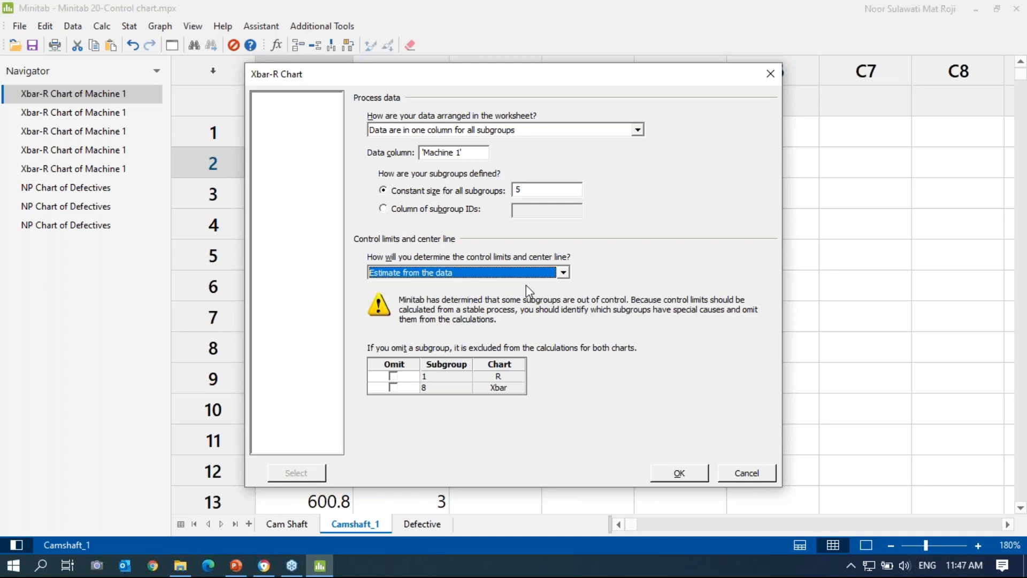
left_click(675, 474)
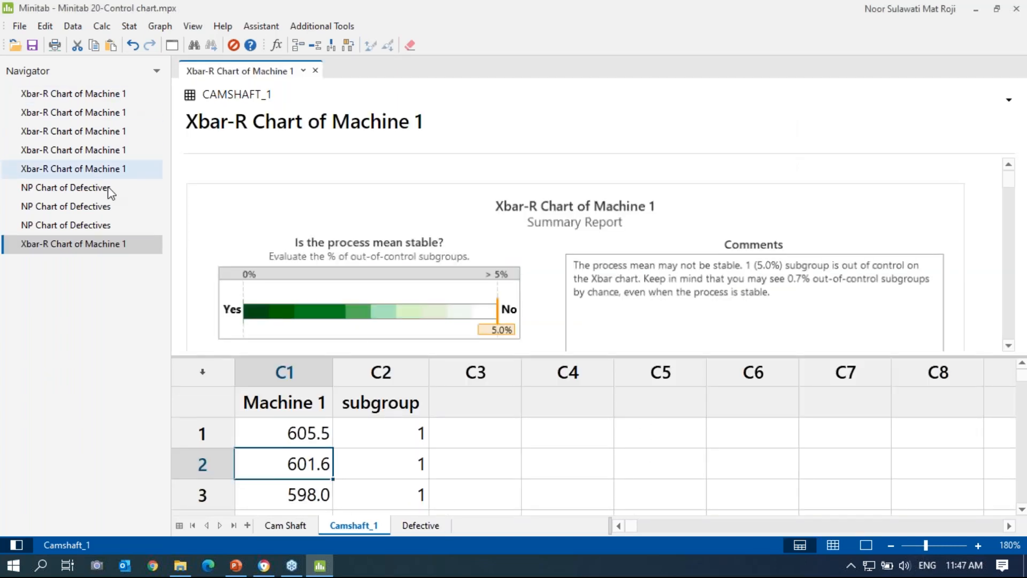
Step: Open the earlier Machine 1 Xbar-R chart in split view, hide the worksheet, then close that pane
right_click(88, 95)
left_click(222, 93)
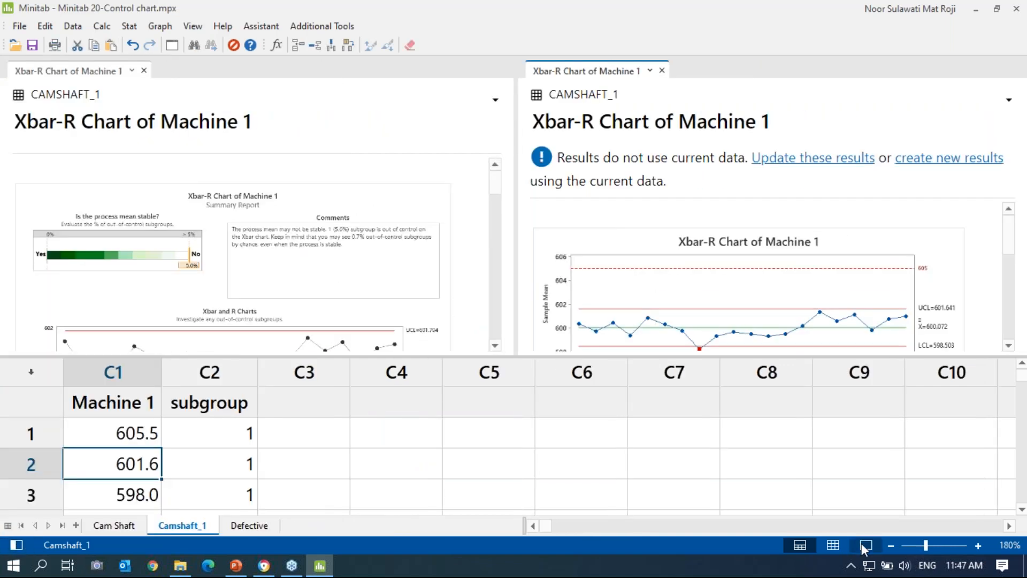
left_click(863, 544)
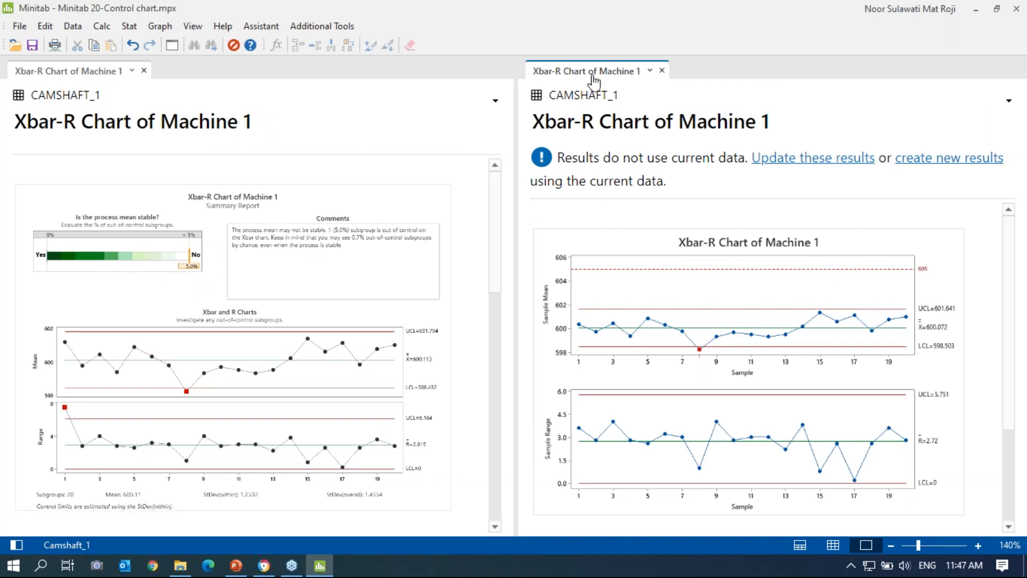
left_click(663, 71)
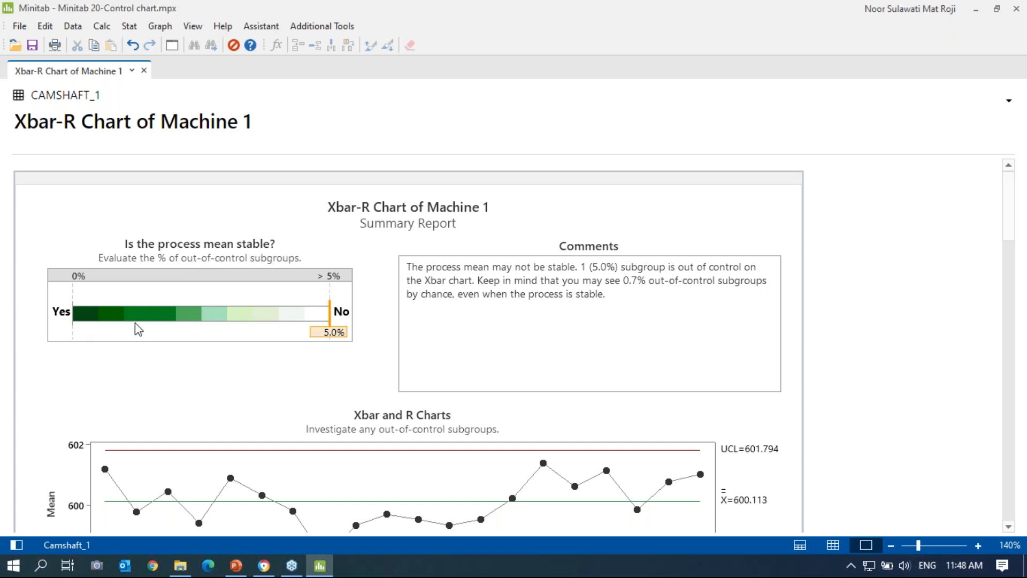
Step: Scroll through the Machine 1 Summary Report and Report Card's stability, data-amount and correlation checks
mouse_move(85, 302)
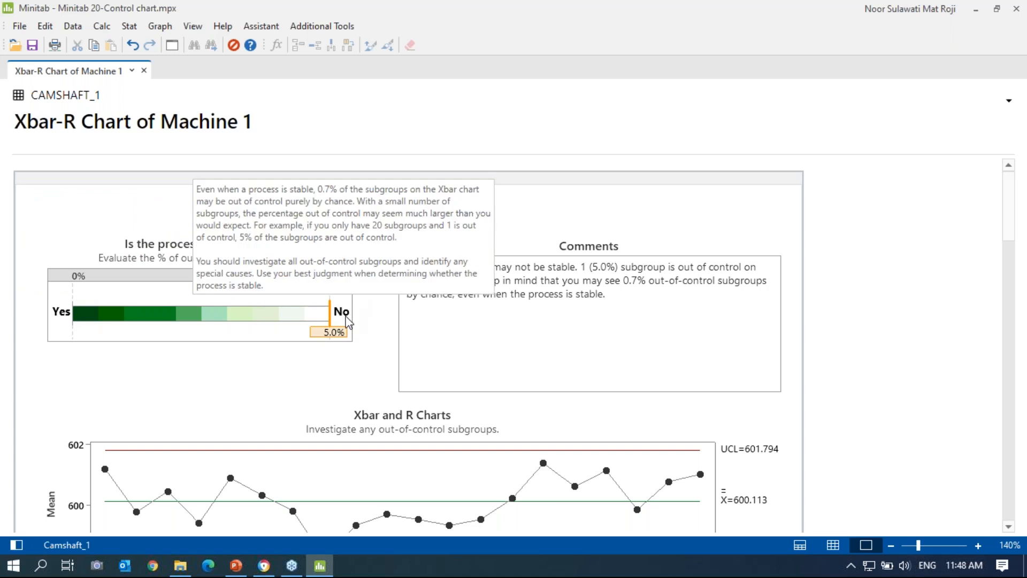
scroll(460, 334, "down", 5)
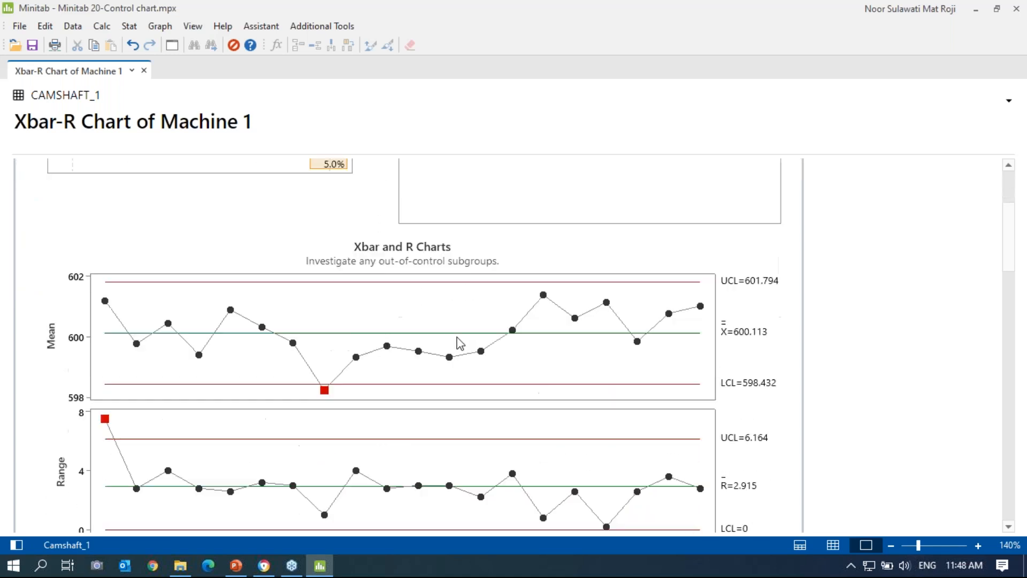
scroll(325, 265, "up", 5)
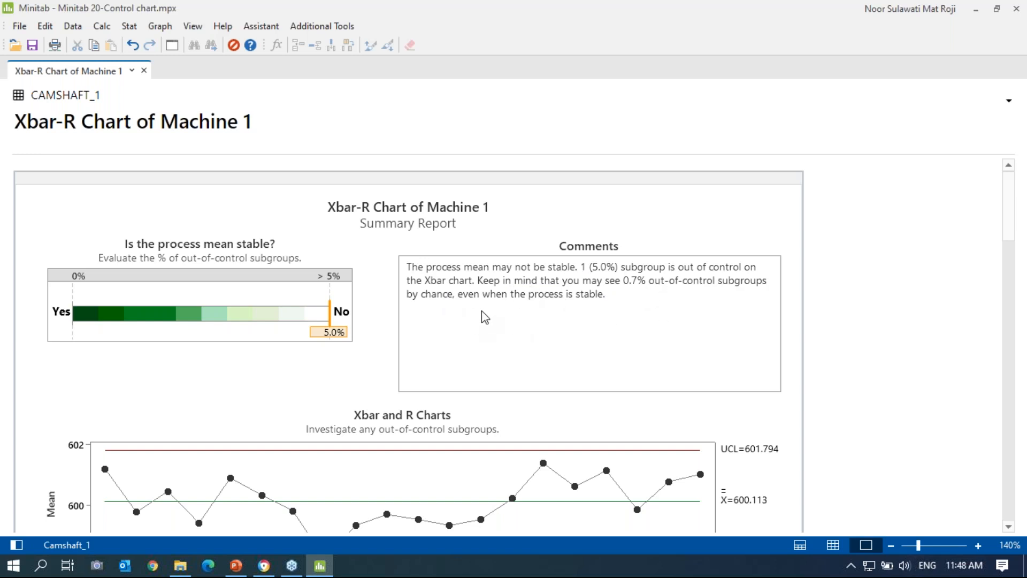
scroll(525, 326, "down", 4)
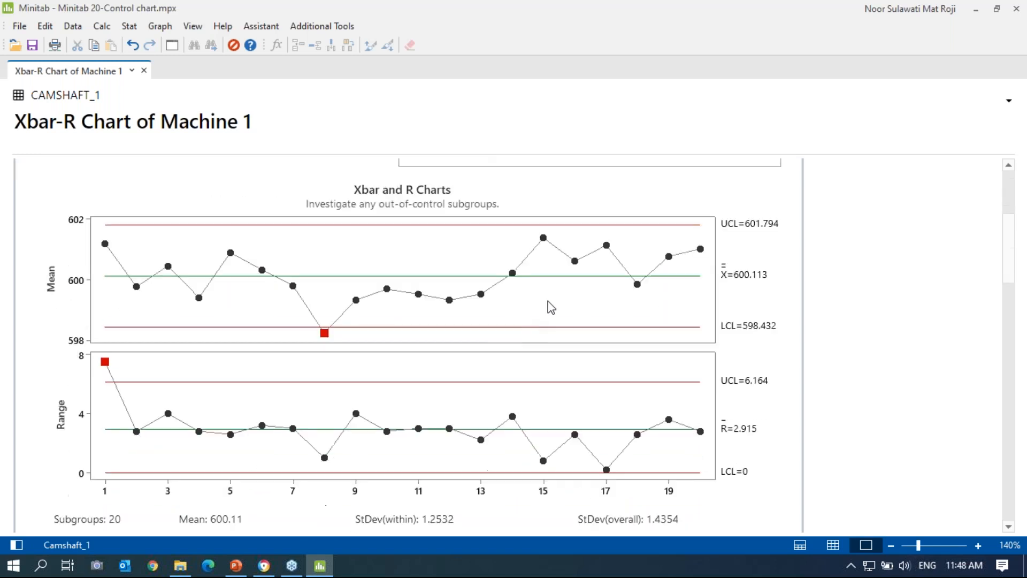
scroll(367, 353, "down", 7)
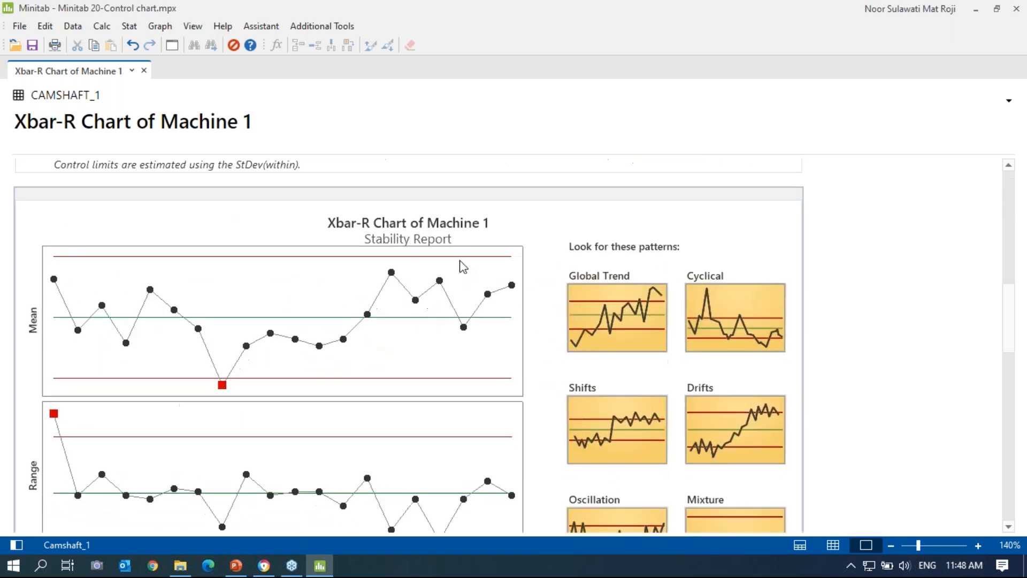
scroll(461, 268, "down", 4)
scroll(460, 270, "up", 3)
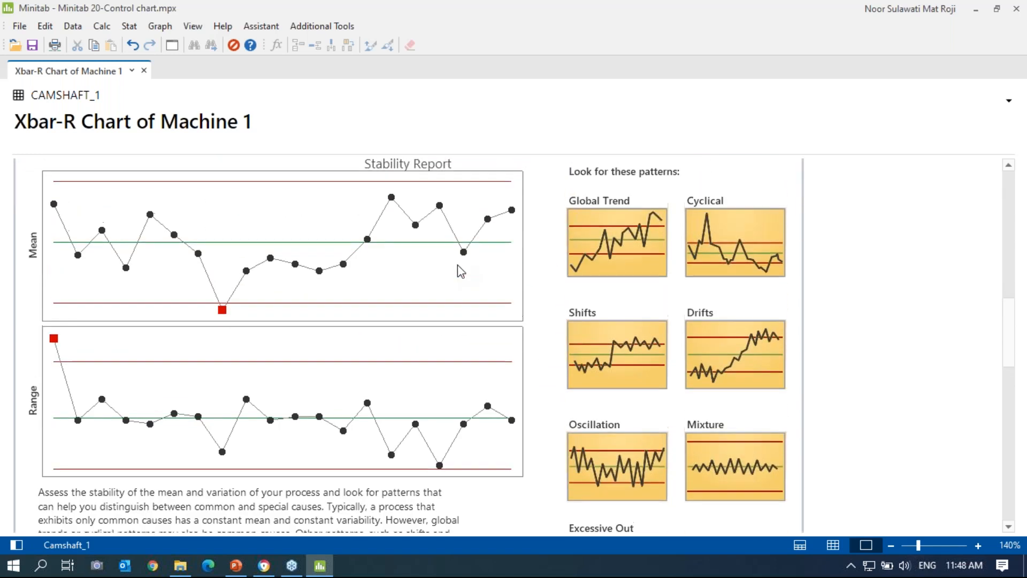
scroll(459, 271, "up", 1)
scroll(481, 262, "down", 1)
mouse_move(632, 267)
scroll(629, 271, "down", 10)
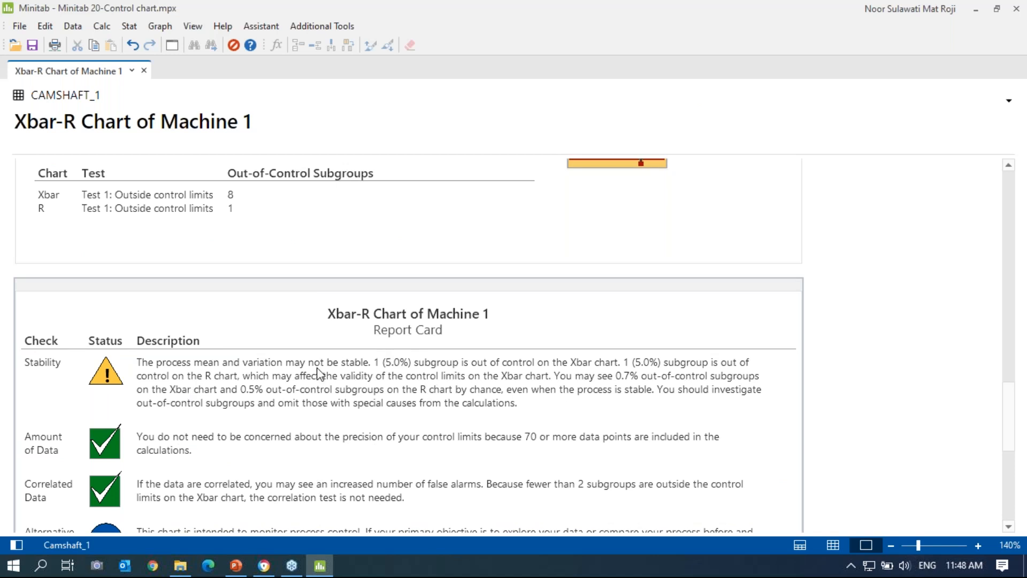
scroll(298, 427, "down", 4)
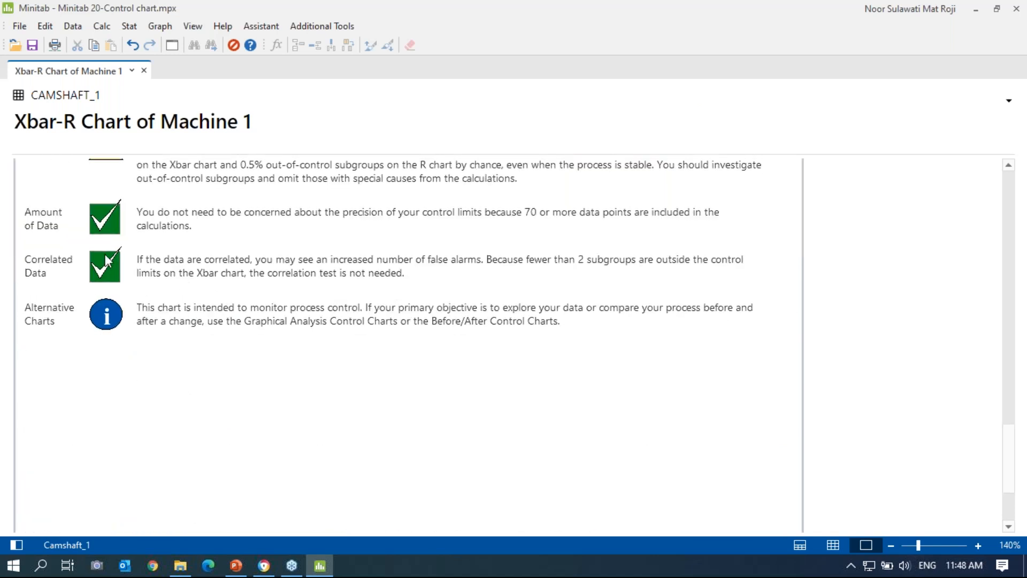
scroll(107, 260, "up", 2)
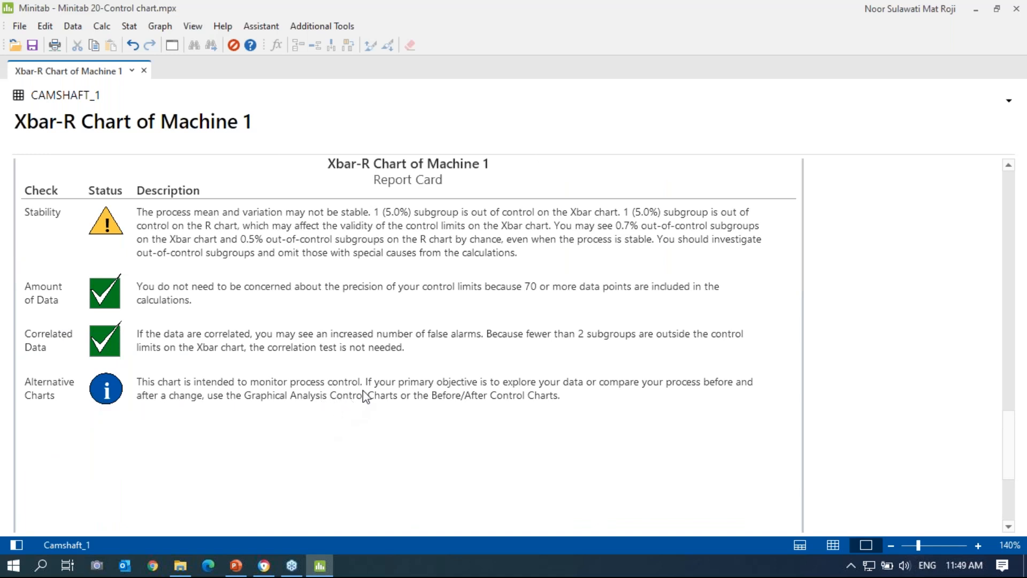
scroll(250, 424, "up", 7)
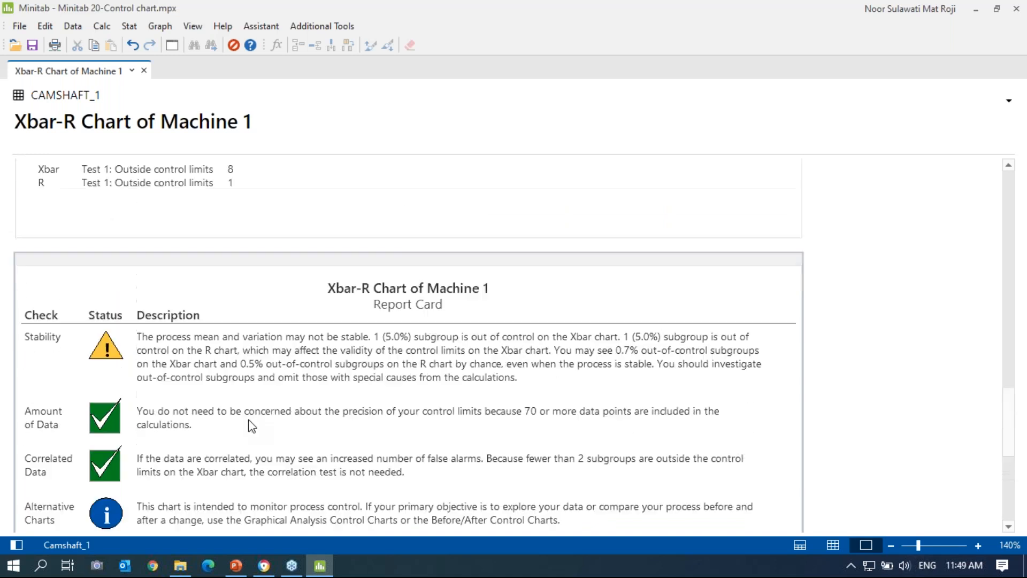
scroll(248, 417, "up", 5)
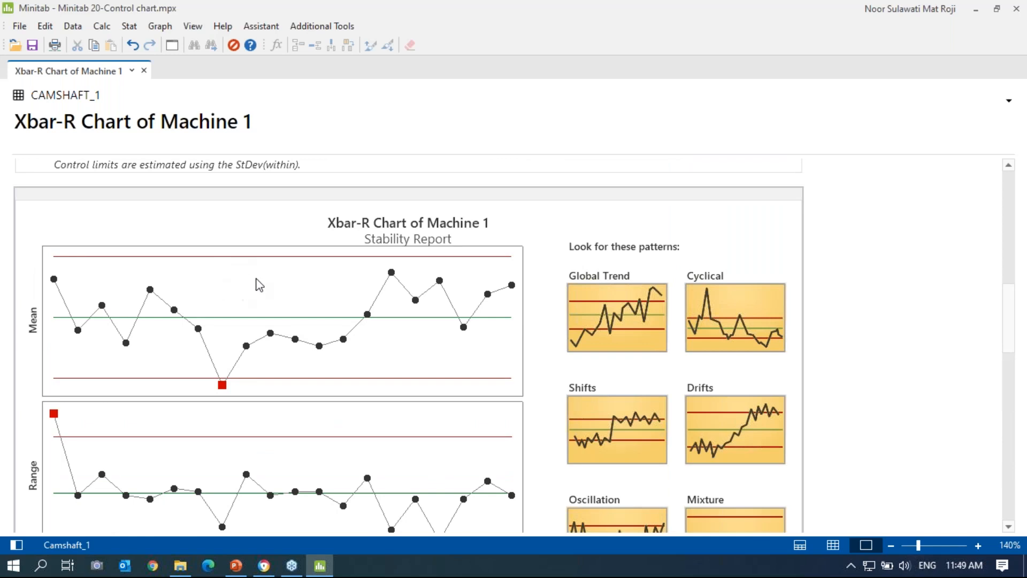
scroll(257, 300, "down", 7)
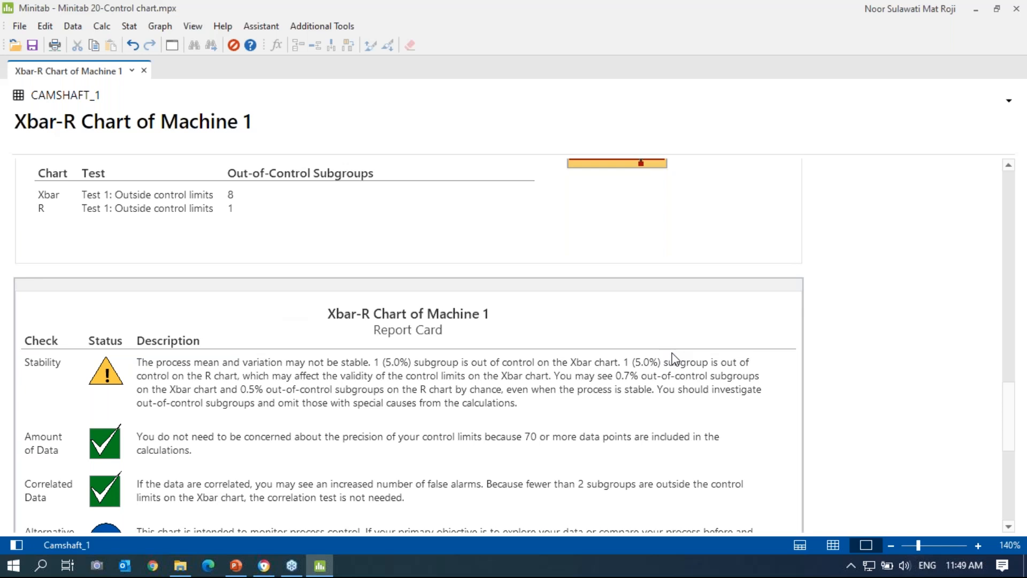
scroll(672, 357, "up", 15)
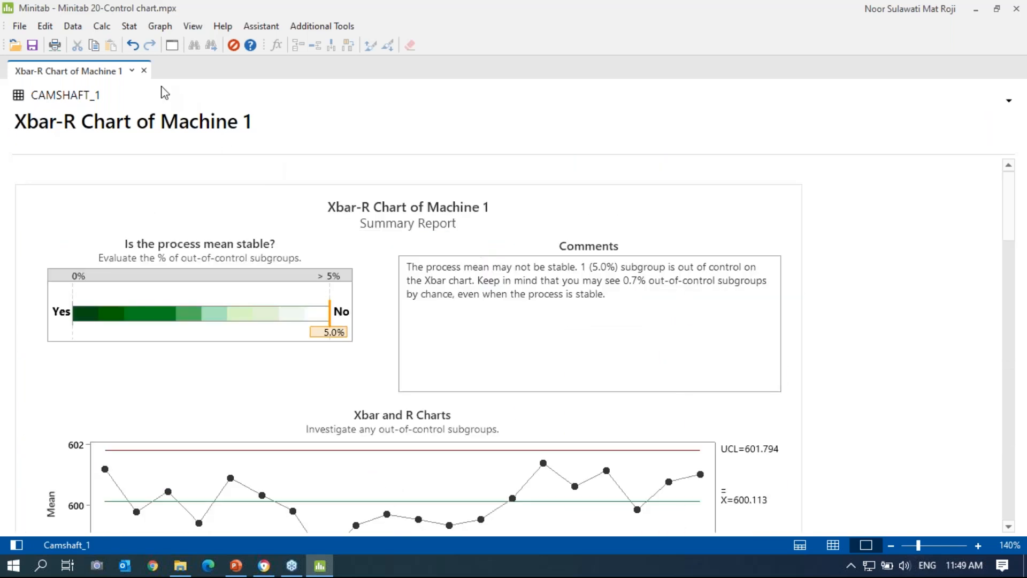
Step: Show the first Xbar-R chart, recalculated with current data, in split view beside the report at 160%
left_click(21, 544)
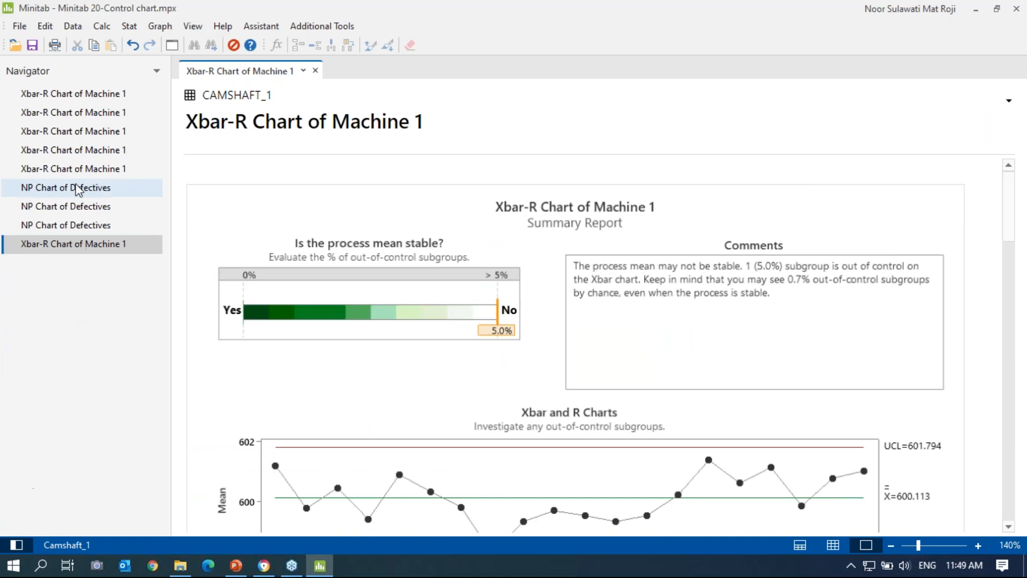
right_click(74, 96)
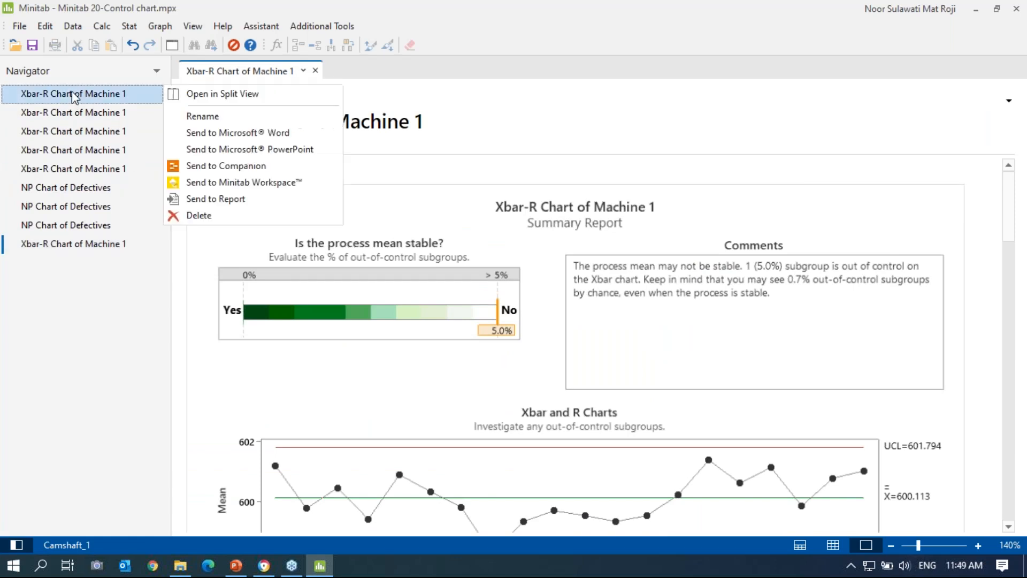
left_click(201, 97)
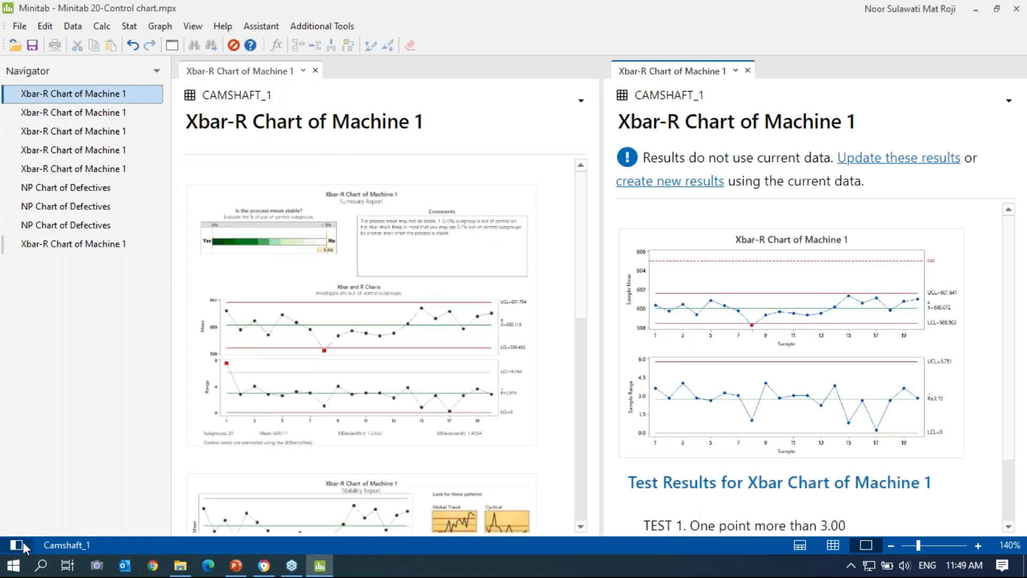
left_click(23, 541)
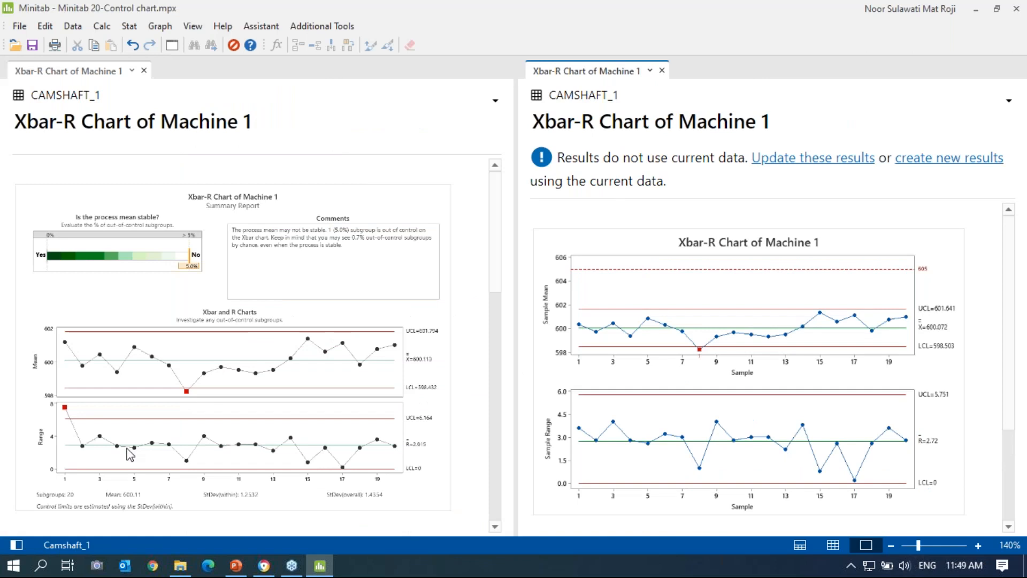
left_click(936, 158)
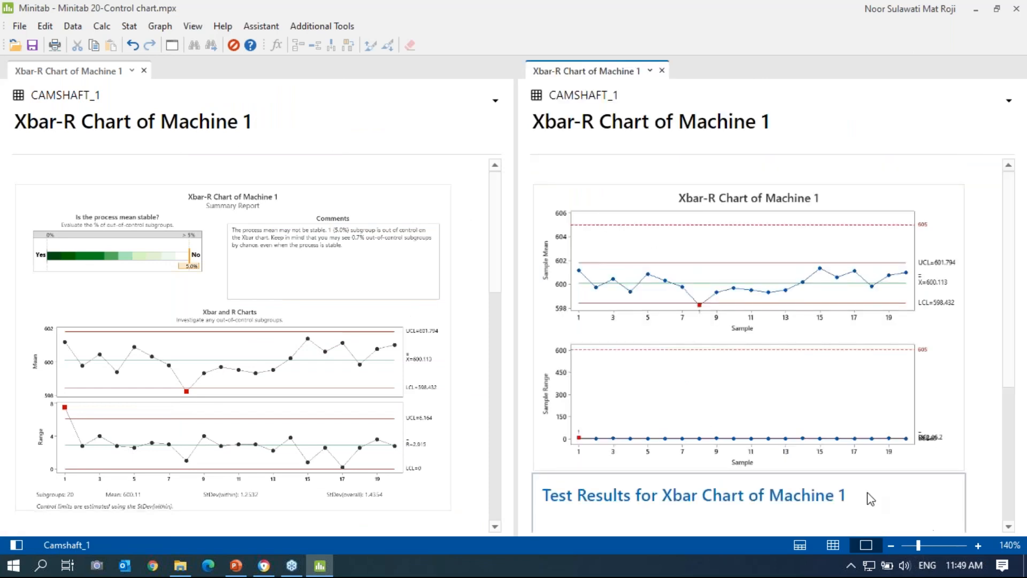
left_click(978, 546)
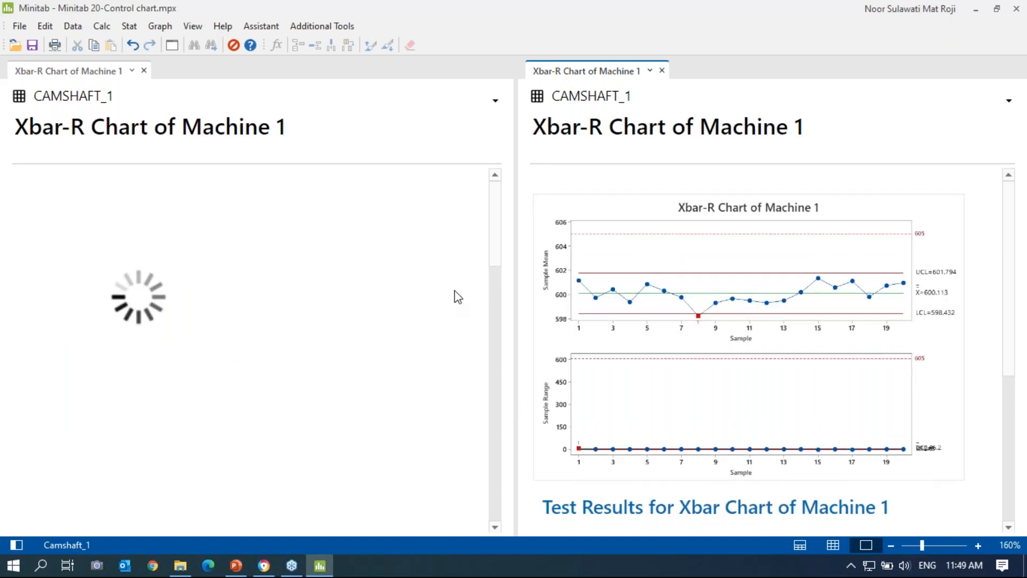
scroll(429, 268, "down", 15)
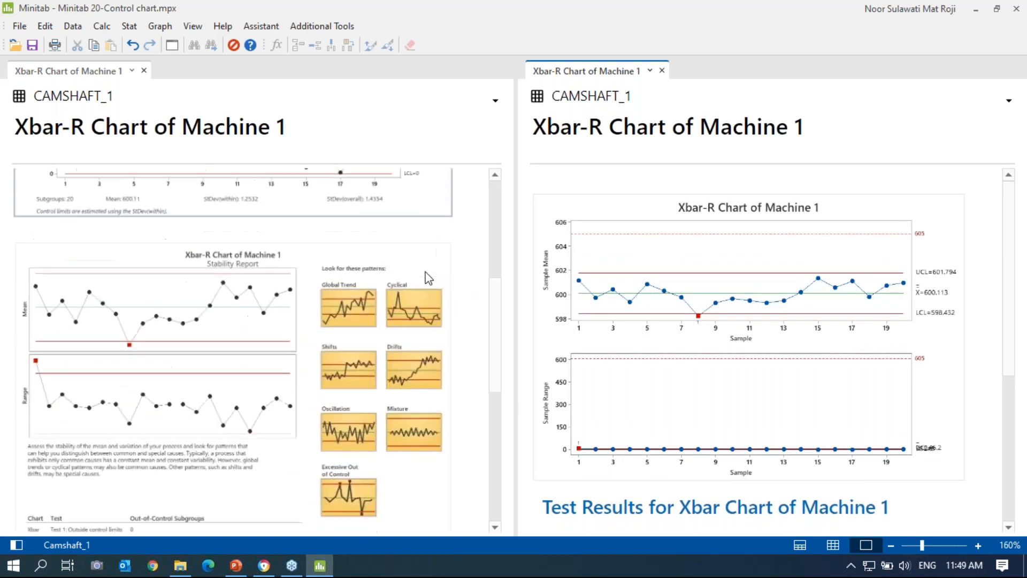
scroll(430, 411, "up", 15)
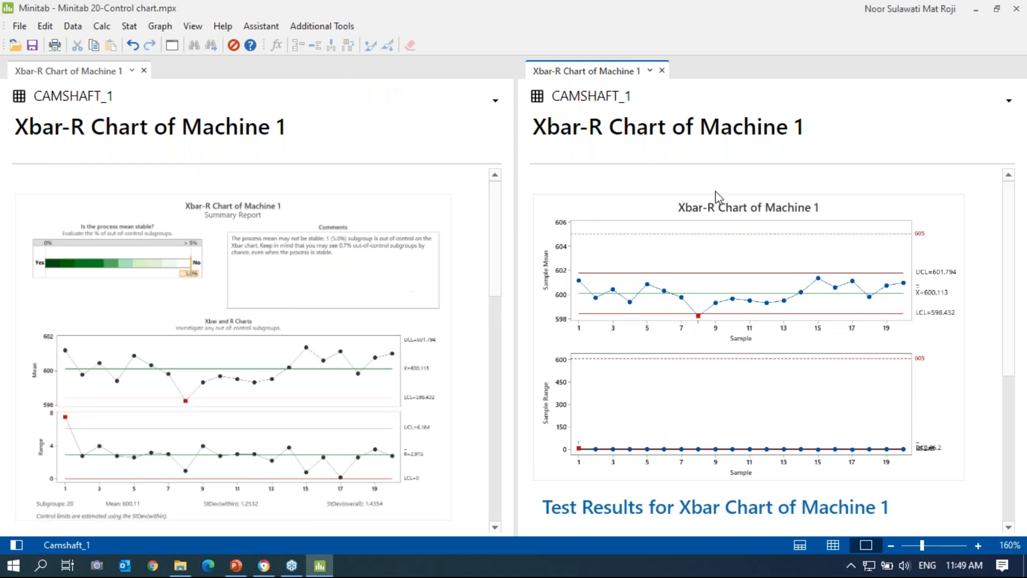
Step: Send the Machine 1 Summary Report to PowerPoint, confirm it on slide 38, and return to Minitab
right_click(414, 213)
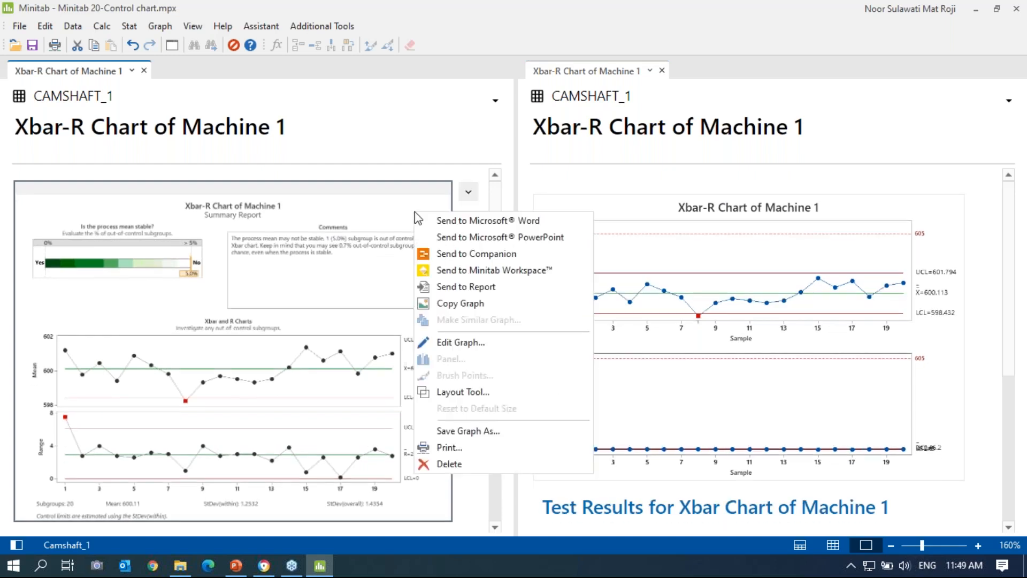
left_click(447, 239)
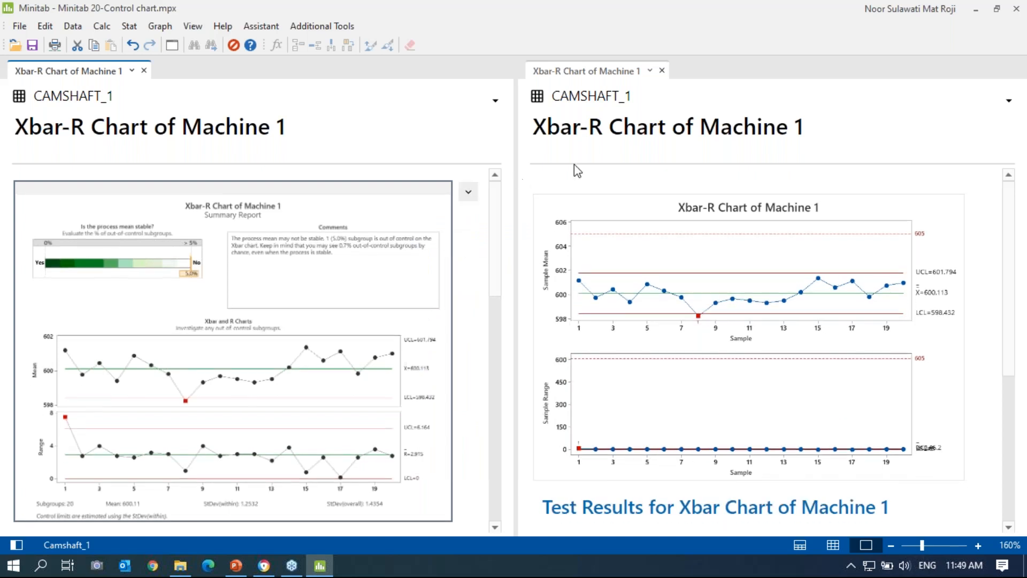
left_click(236, 566)
scroll(442, 313, "down", 10)
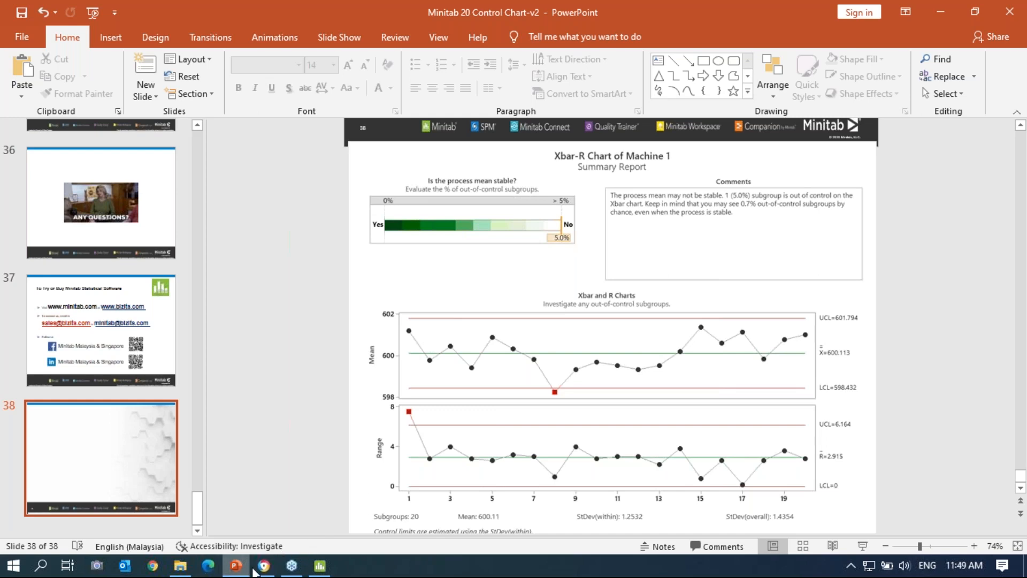
left_click(328, 568)
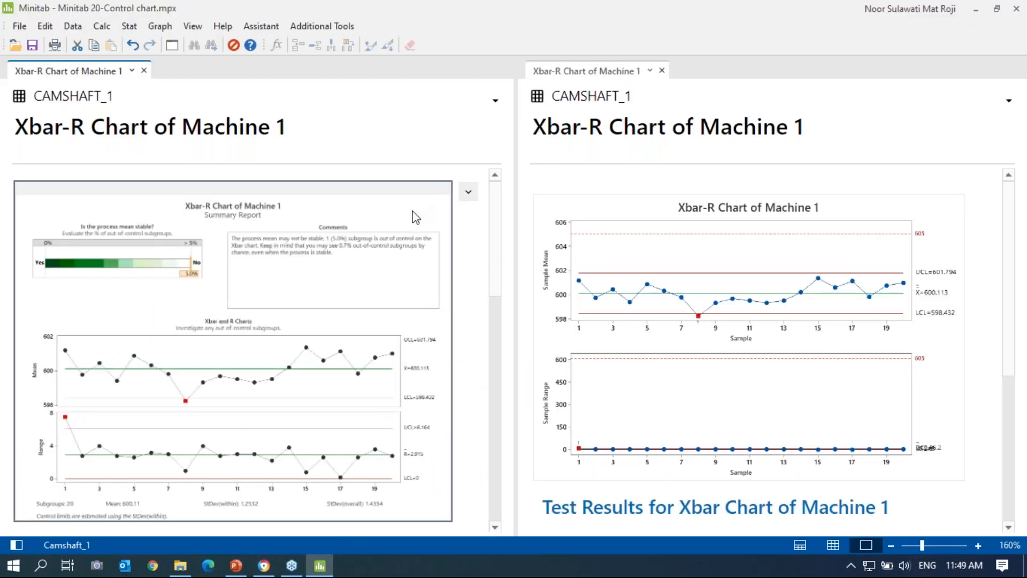
Step: Append 'By' and the author's name on new lines below the Summary Report comment
double_click(369, 204)
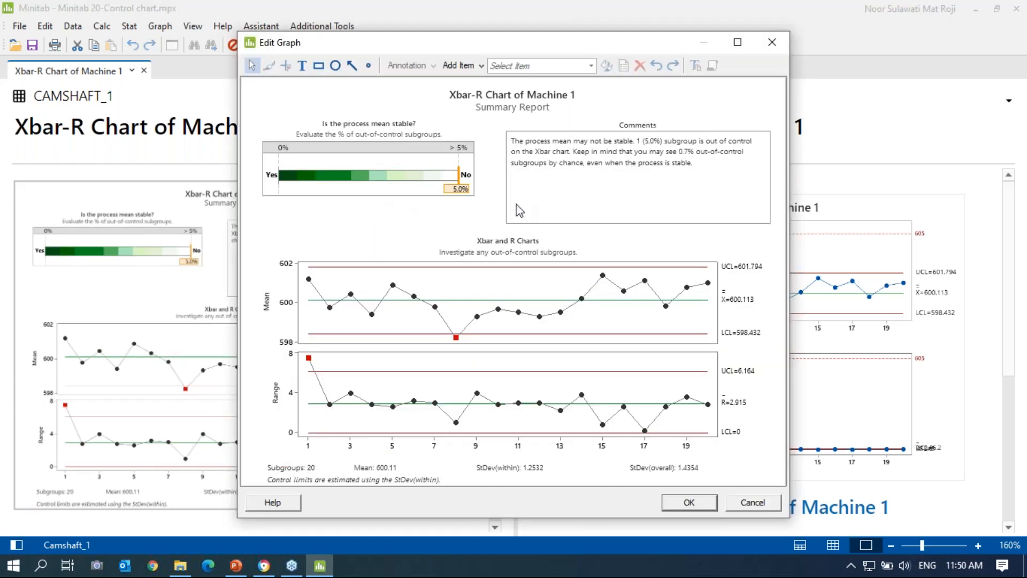
left_click(671, 171)
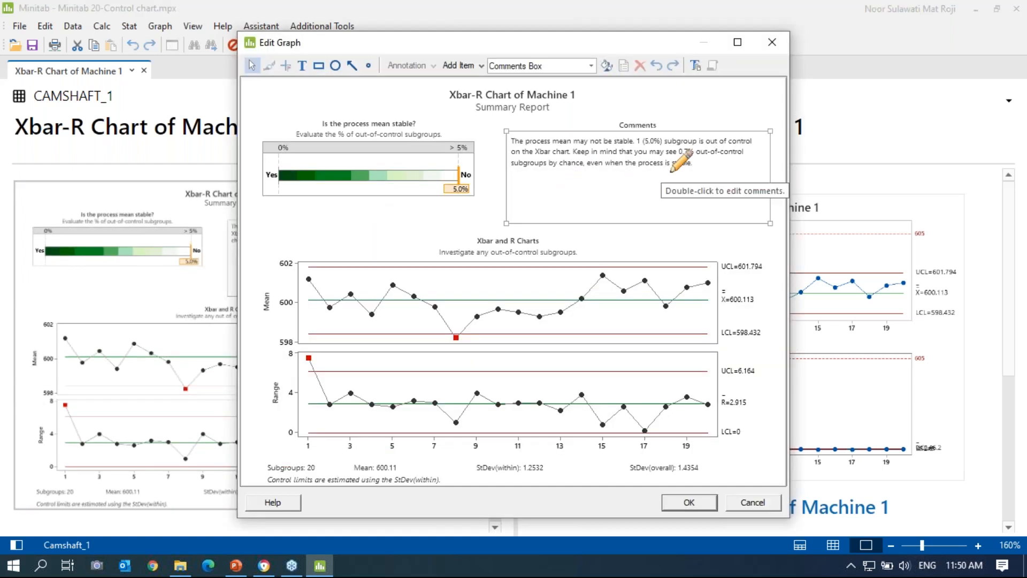
double_click(672, 169)
left_click(602, 221)
key("Return")
key("Return")
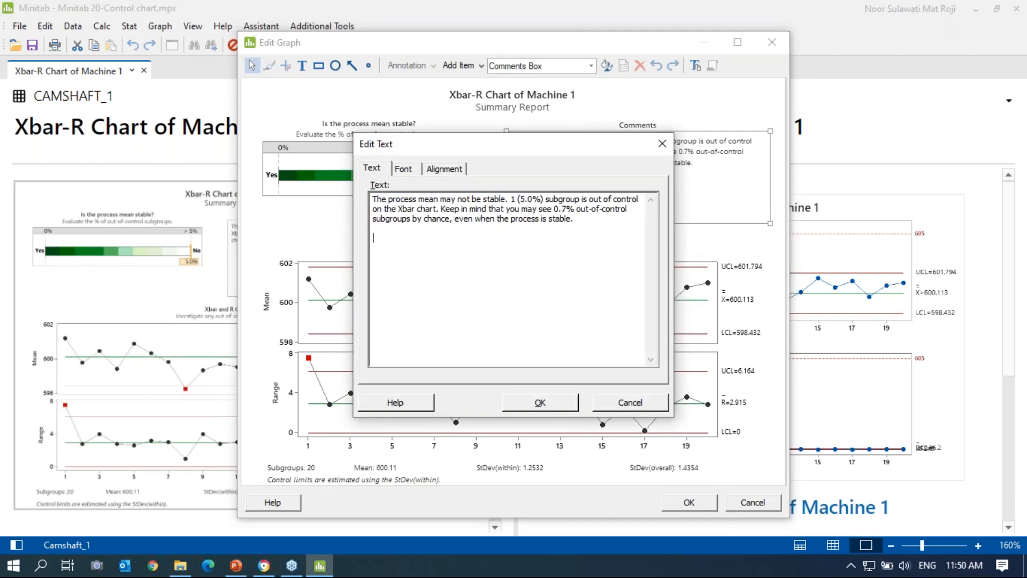
type("By")
key("Return")
type("Sulawati")
left_click(538, 405)
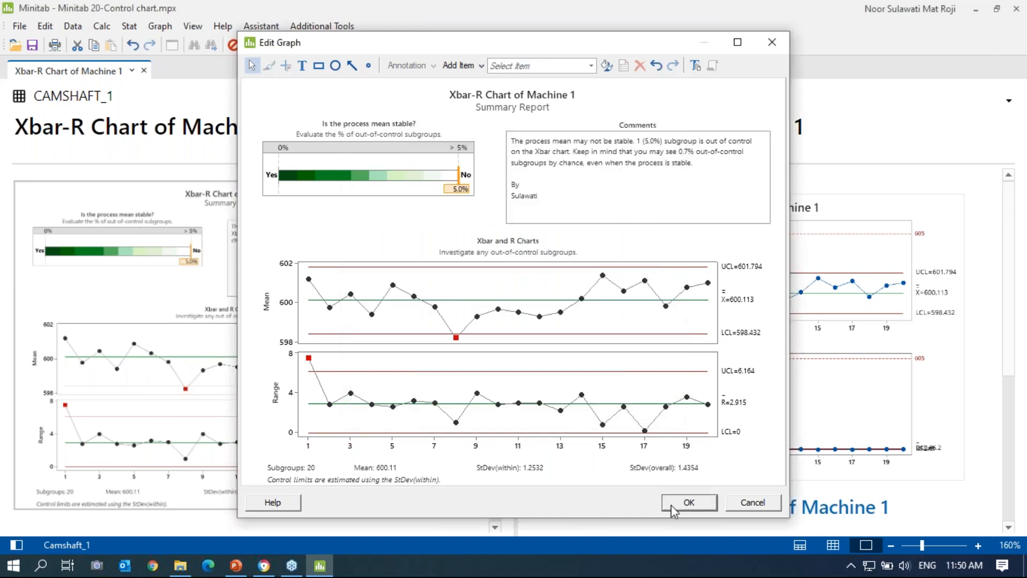
left_click(689, 502)
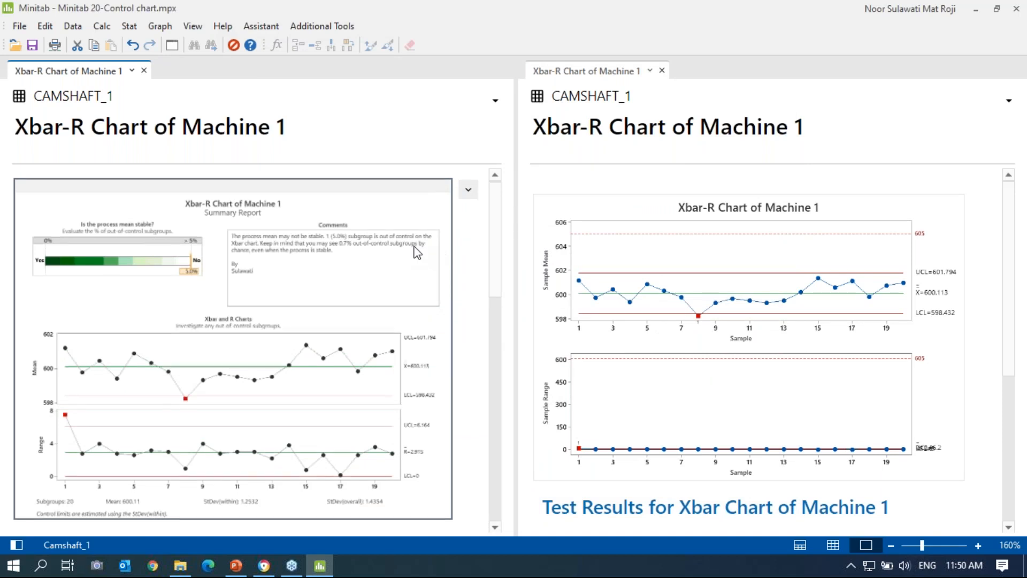
left_click(21, 545)
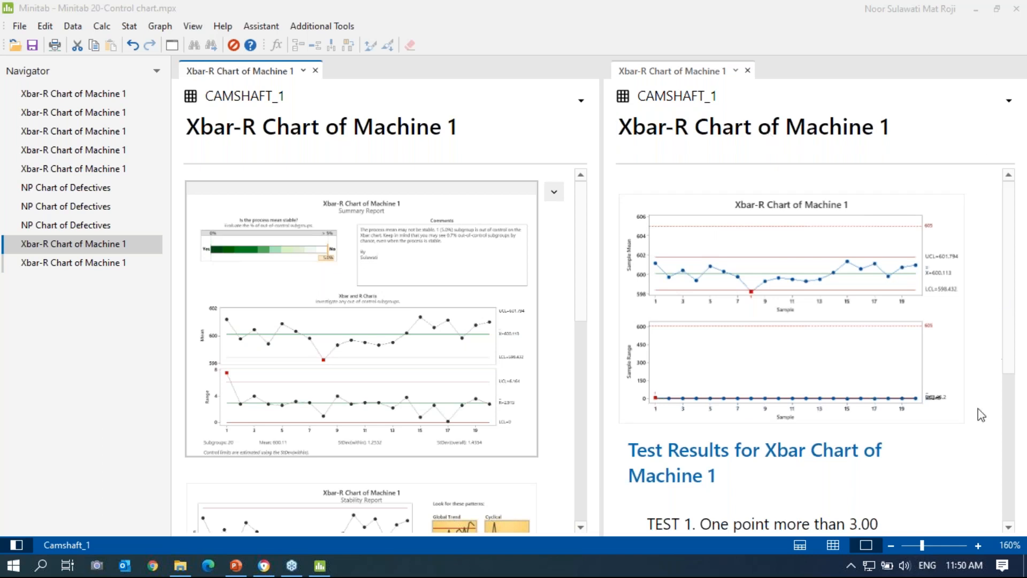
Step: Start the PowerPoint slide show on slide 35, 'Summary'
left_click(16, 545)
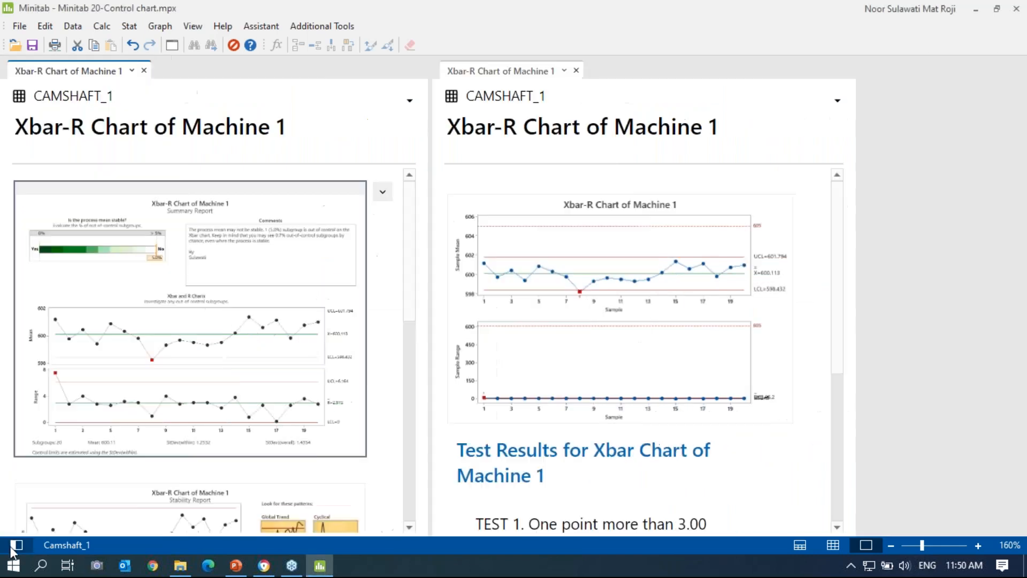
left_click(239, 565)
scroll(561, 324, "up", 2)
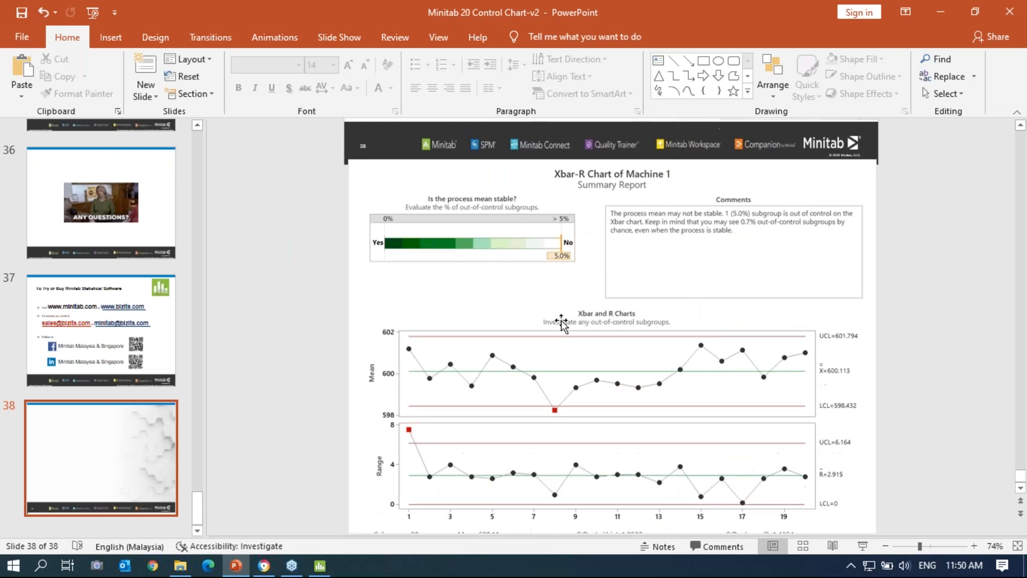
scroll(561, 324, "up", 10)
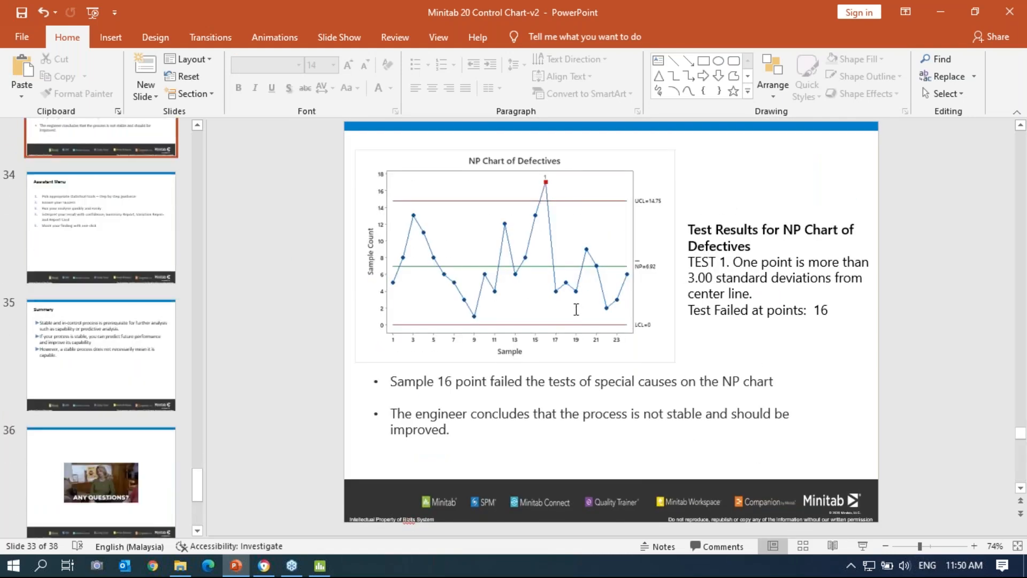
scroll(561, 324, "down", 2)
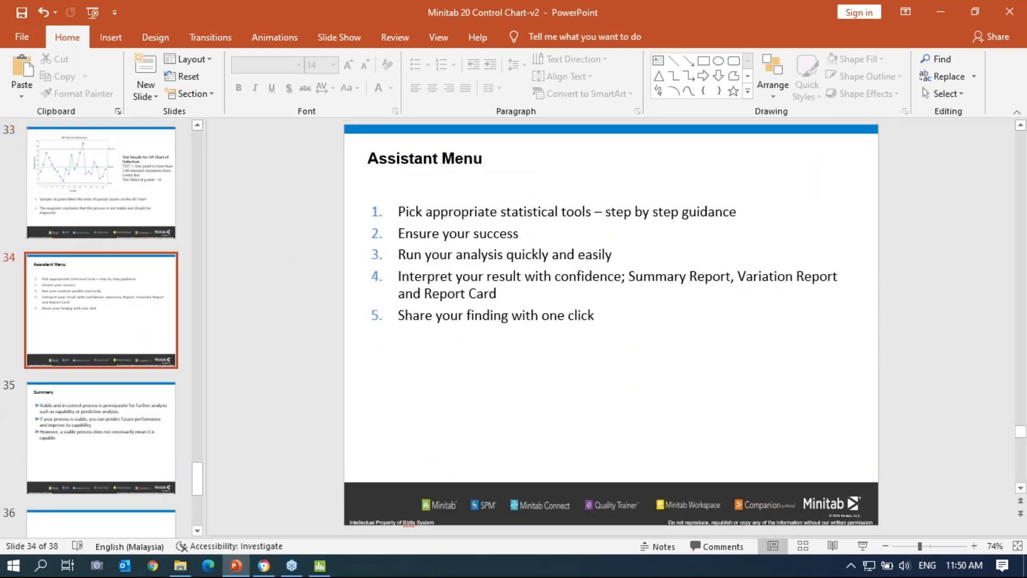
scroll(597, 319, "down", 1)
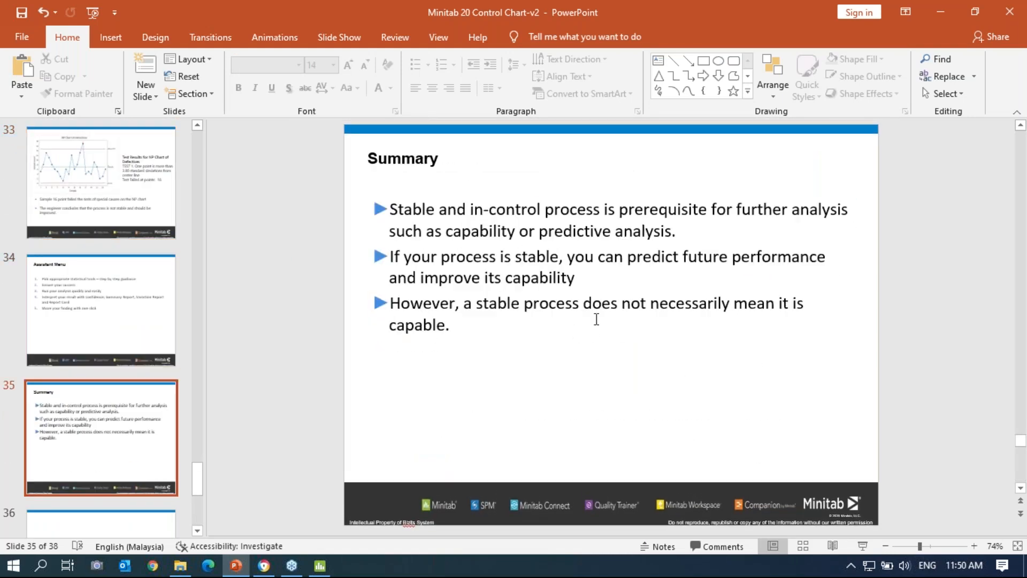
left_click(870, 548)
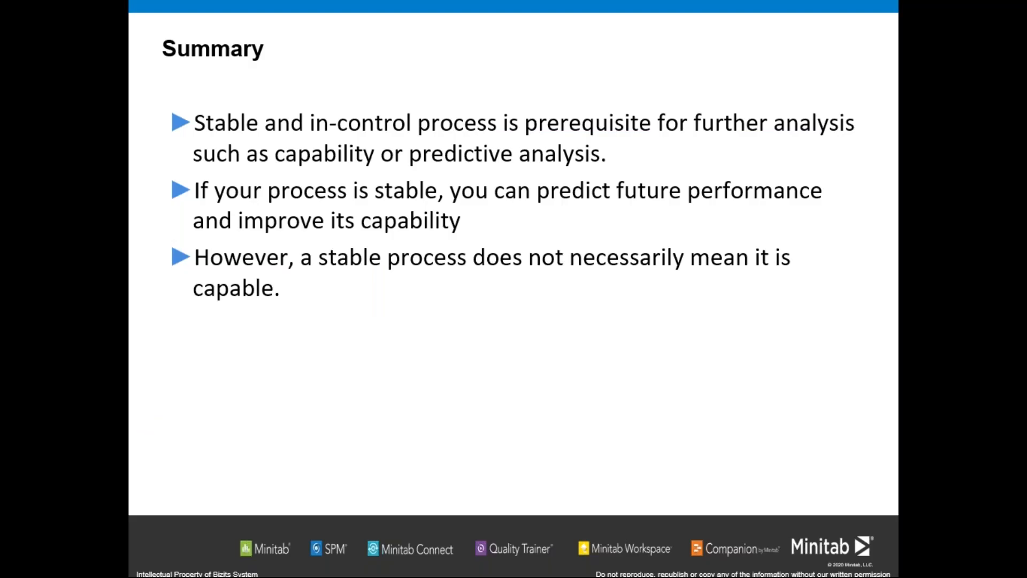